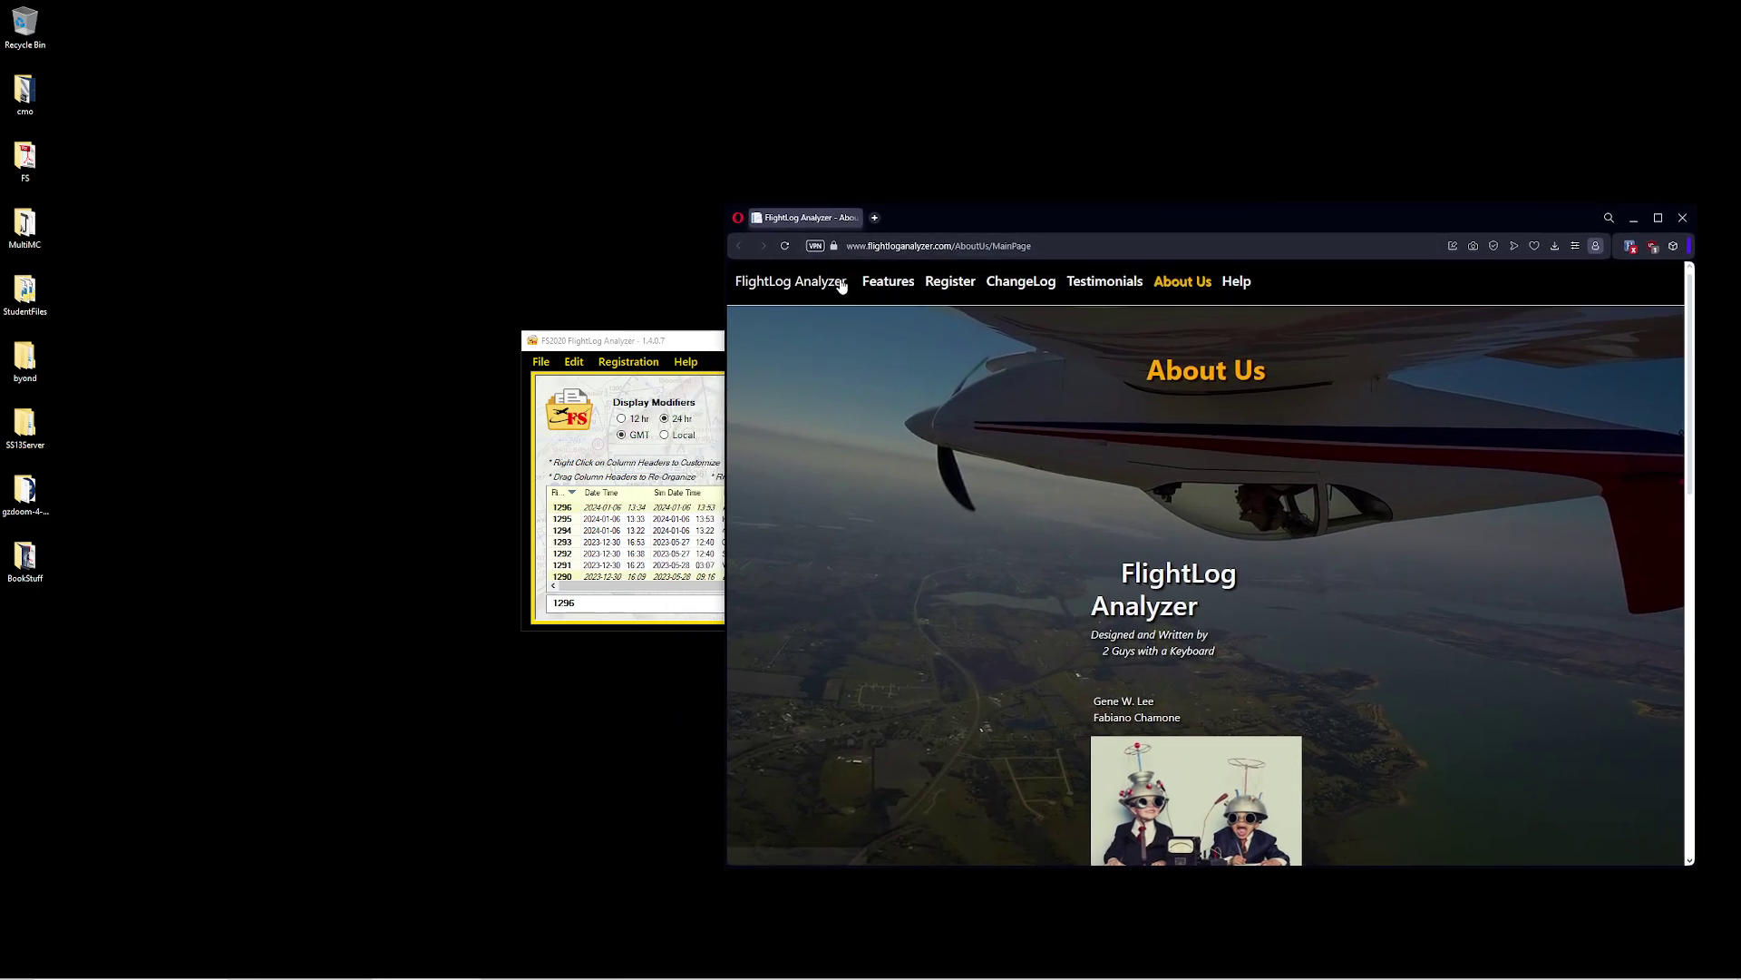
# Step: Open the website's Features page, scroll through it, and close the Opera window to reveal the logbook
pyautogui.click(894, 288)
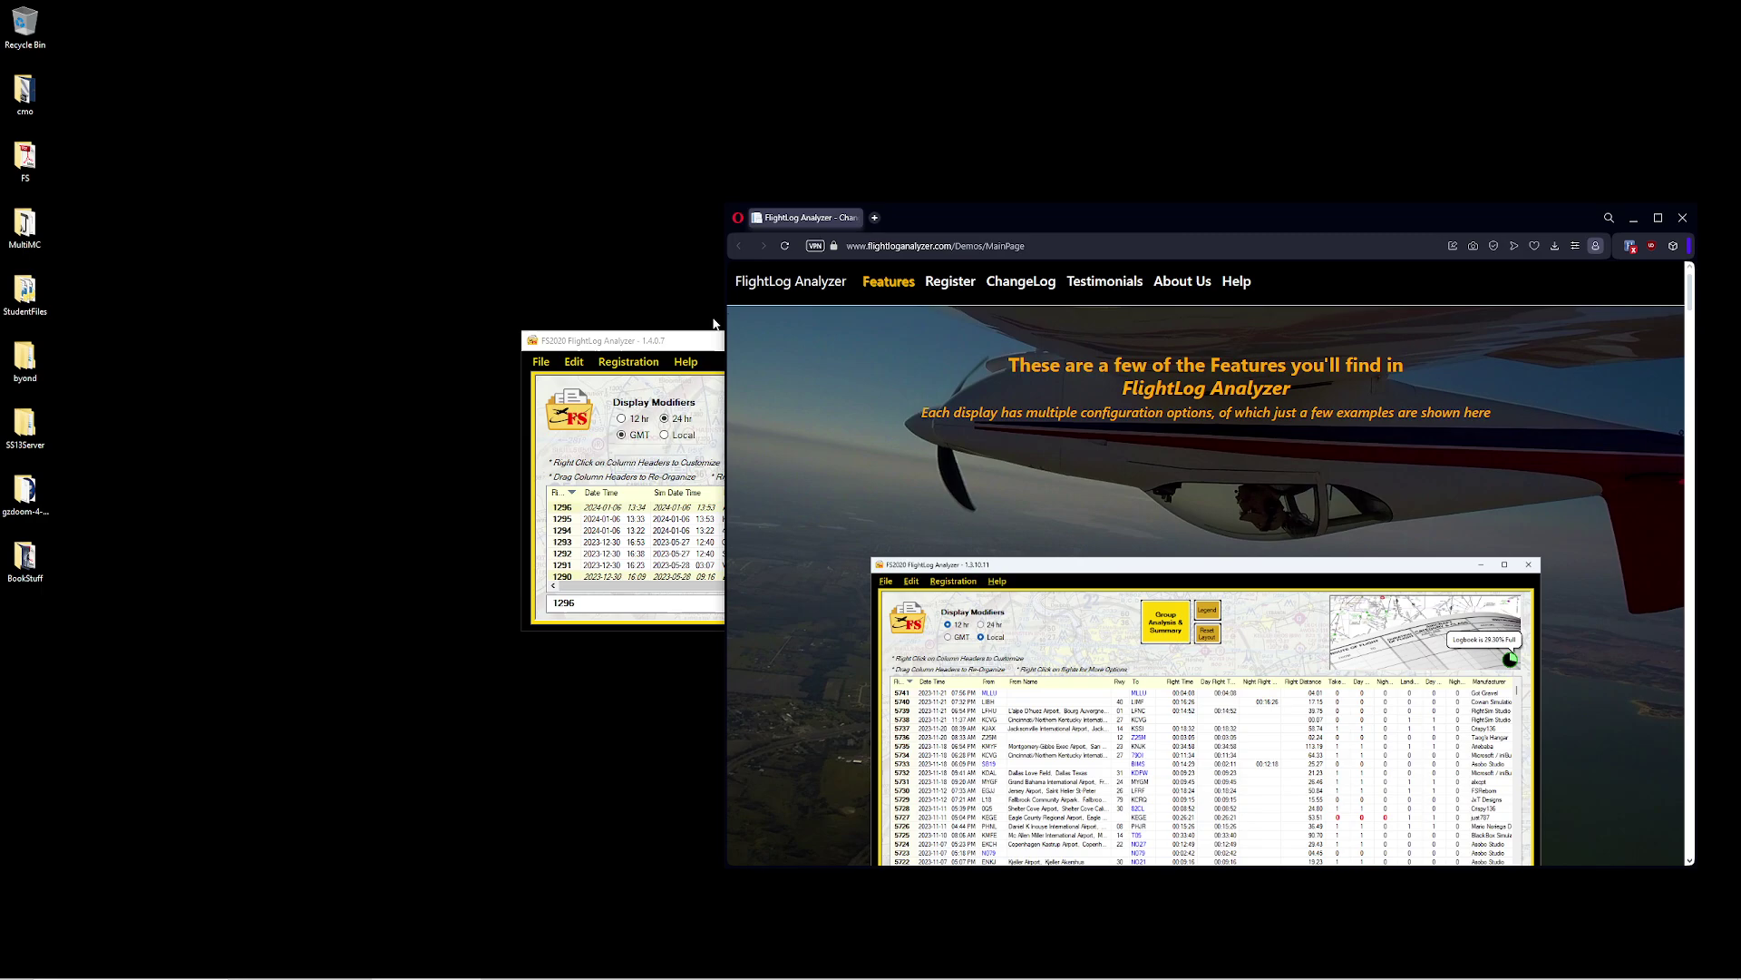
pyautogui.moveTo(709, 342); pyautogui.dragTo(266, 352)
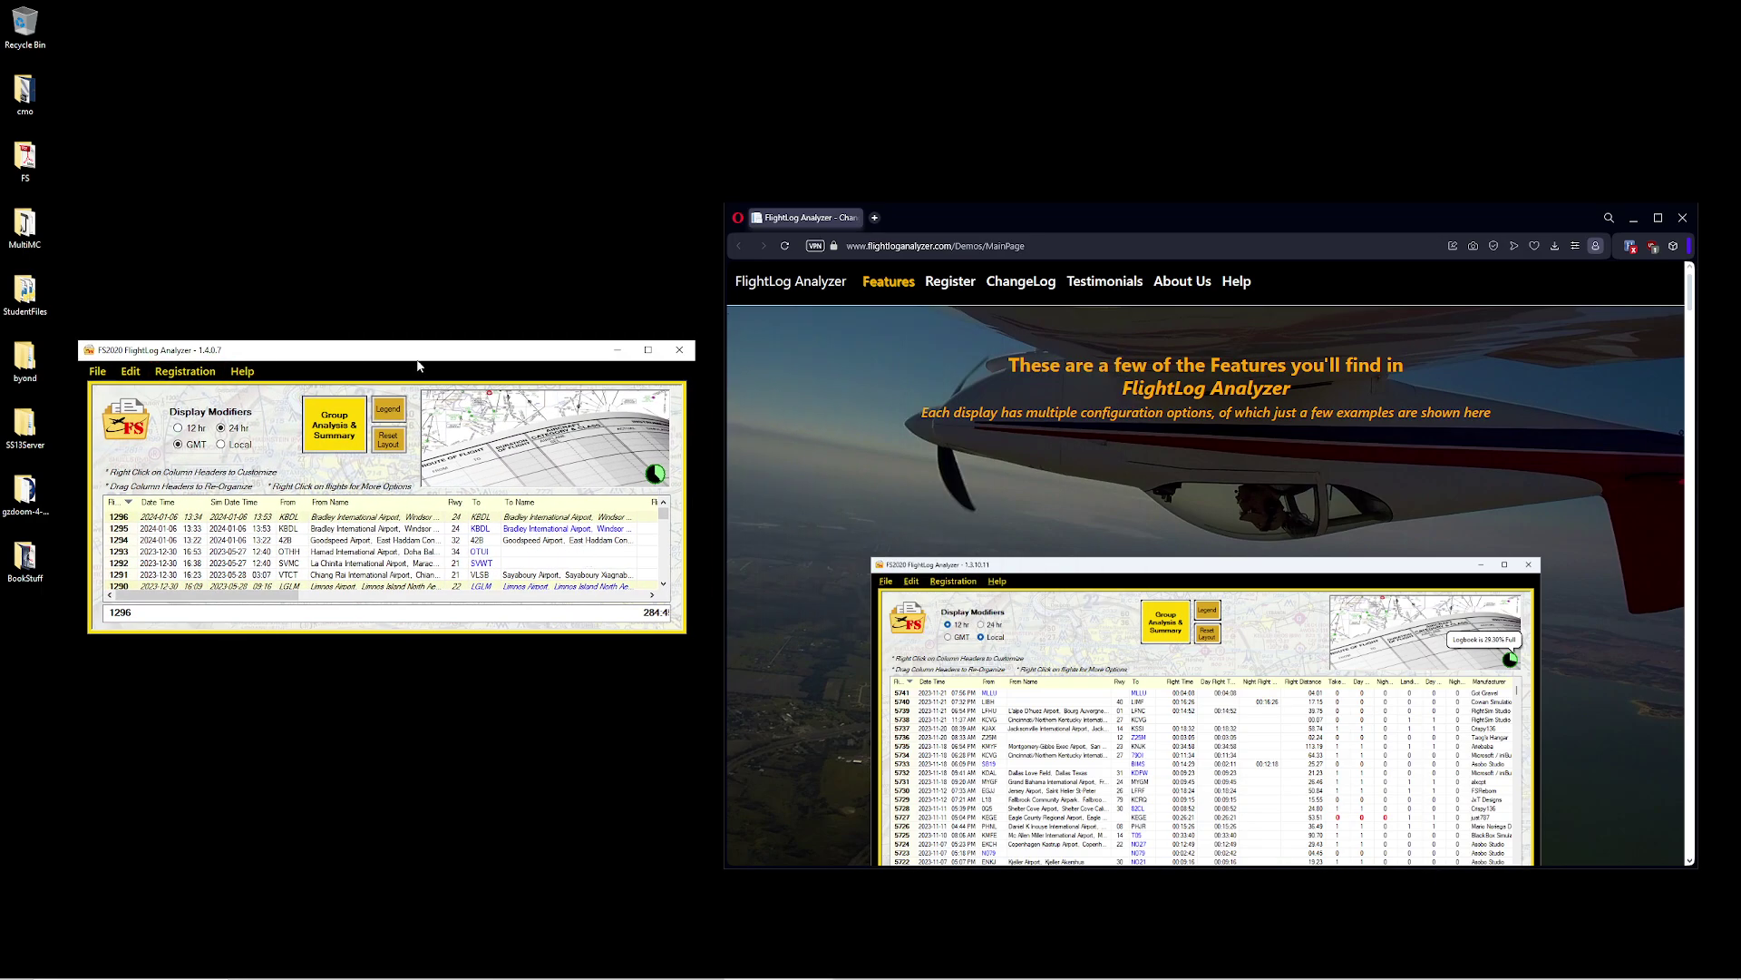
pyautogui.scroll(-3, 1038, 393)
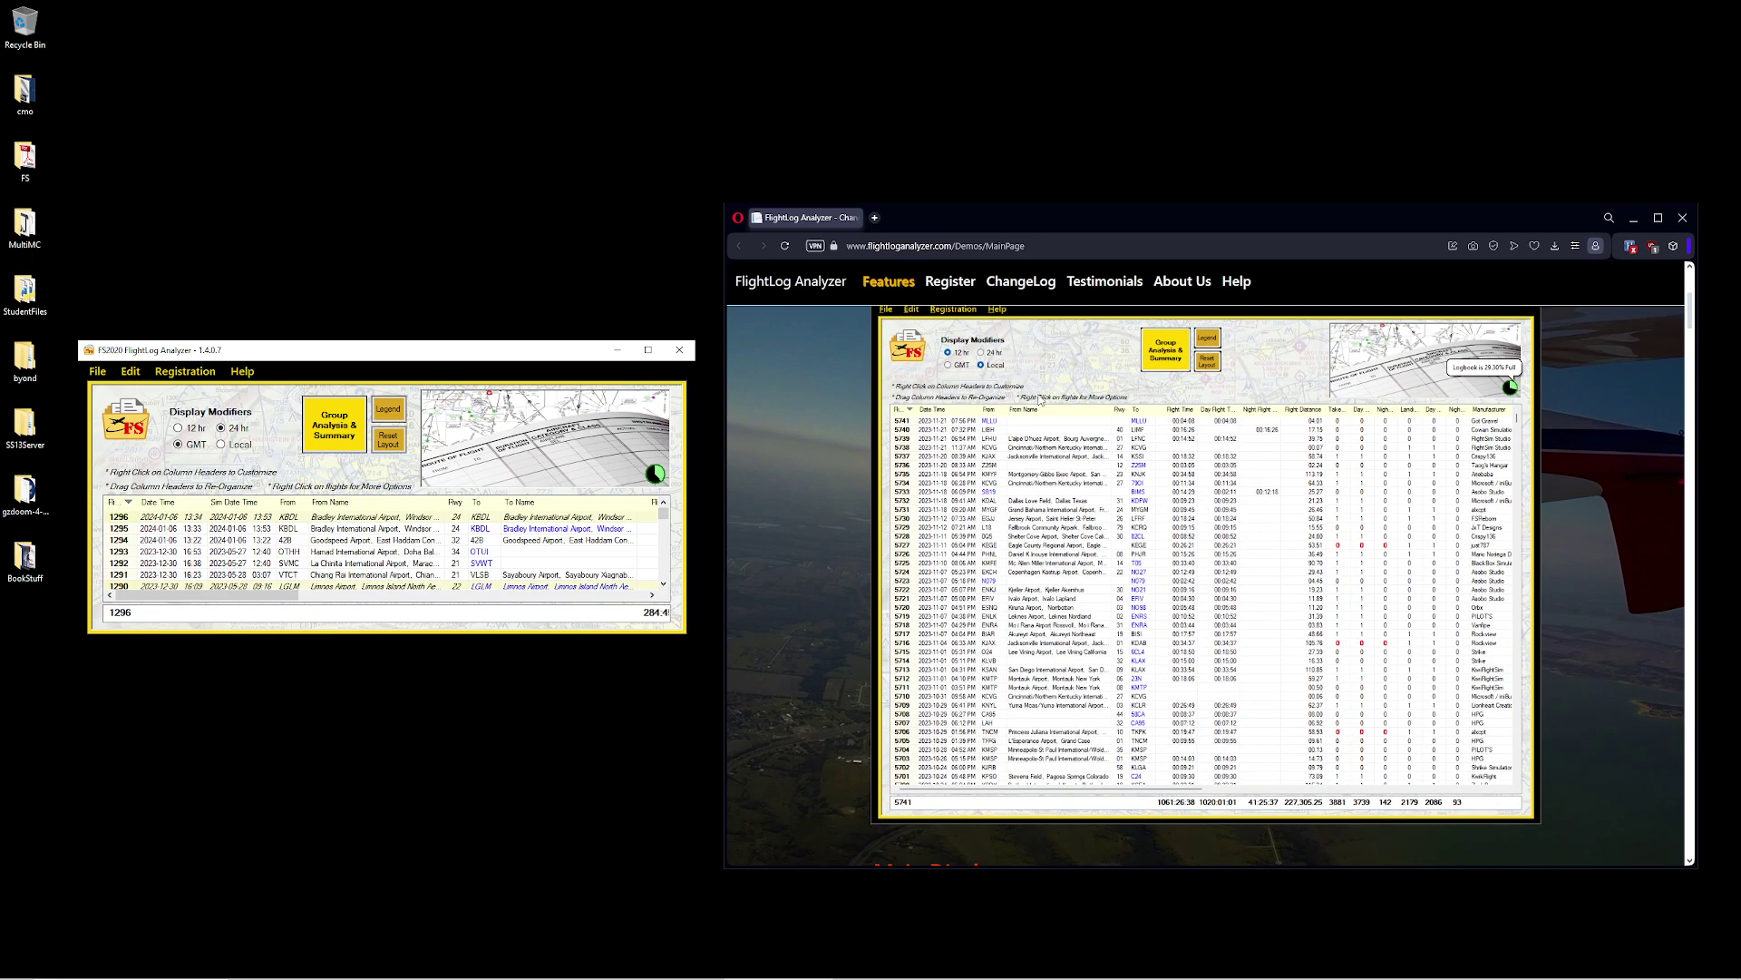
pyautogui.click(855, 218)
# Step: Reposition the logbook window, stretch it taller and wider, and select flight 1292
pyautogui.moveTo(503, 359); pyautogui.dragTo(845, 144)
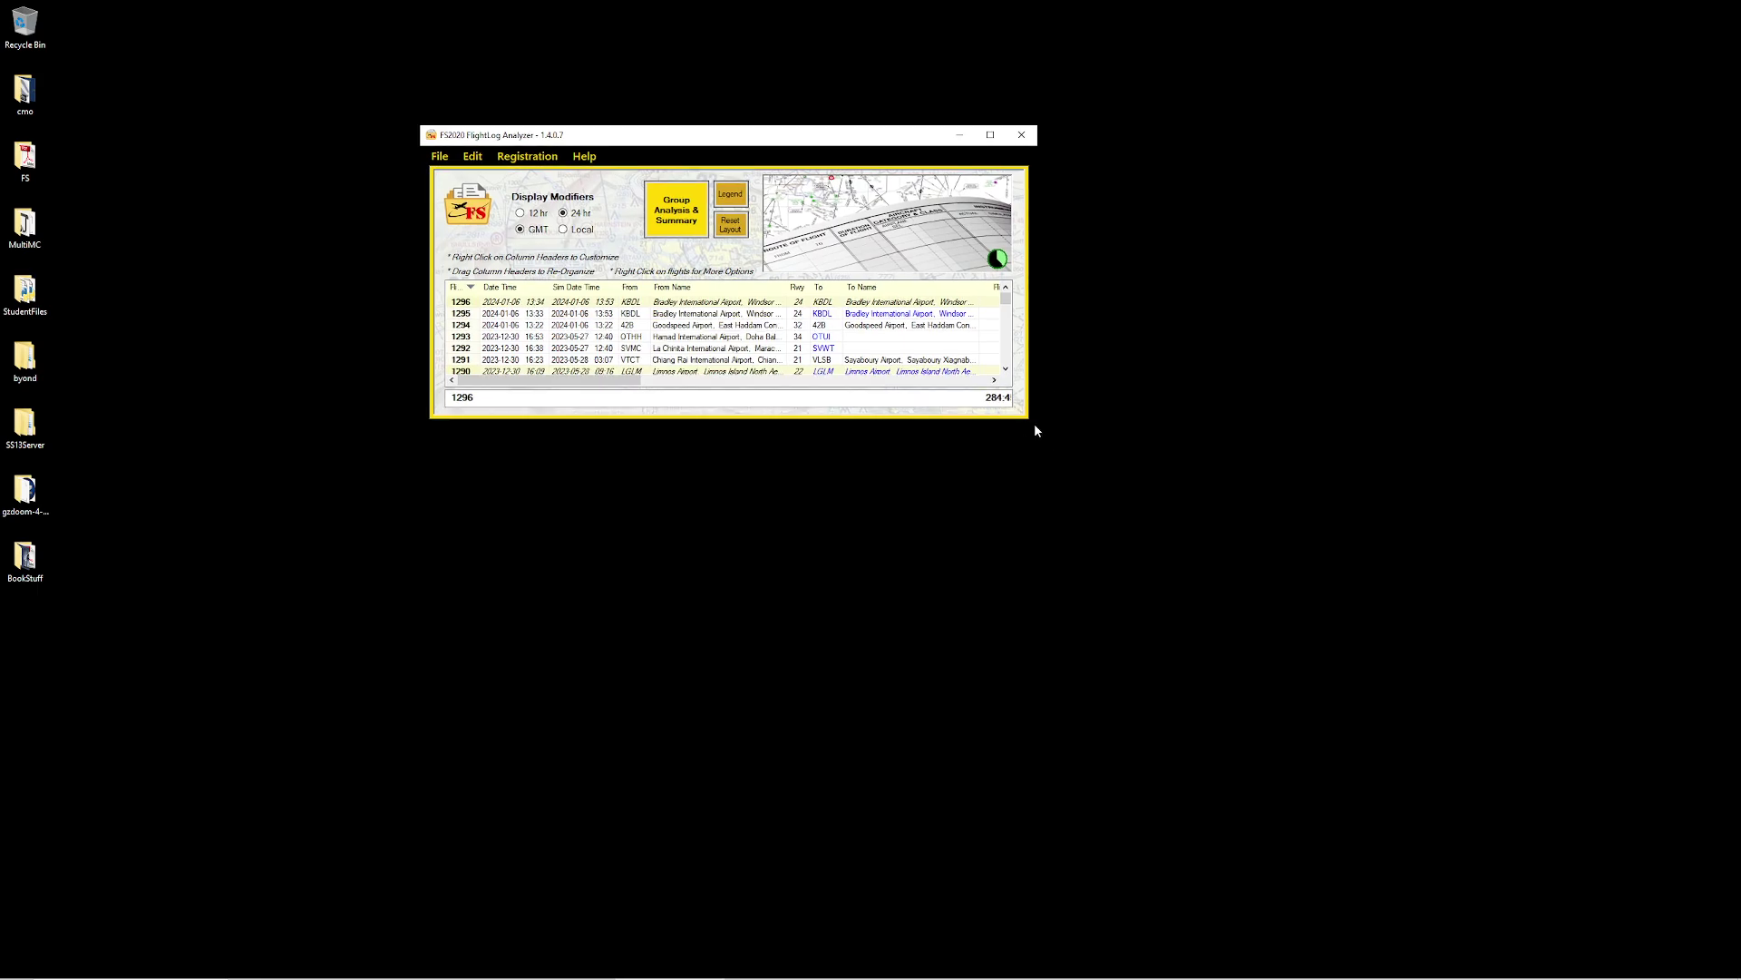
pyautogui.click(730, 225)
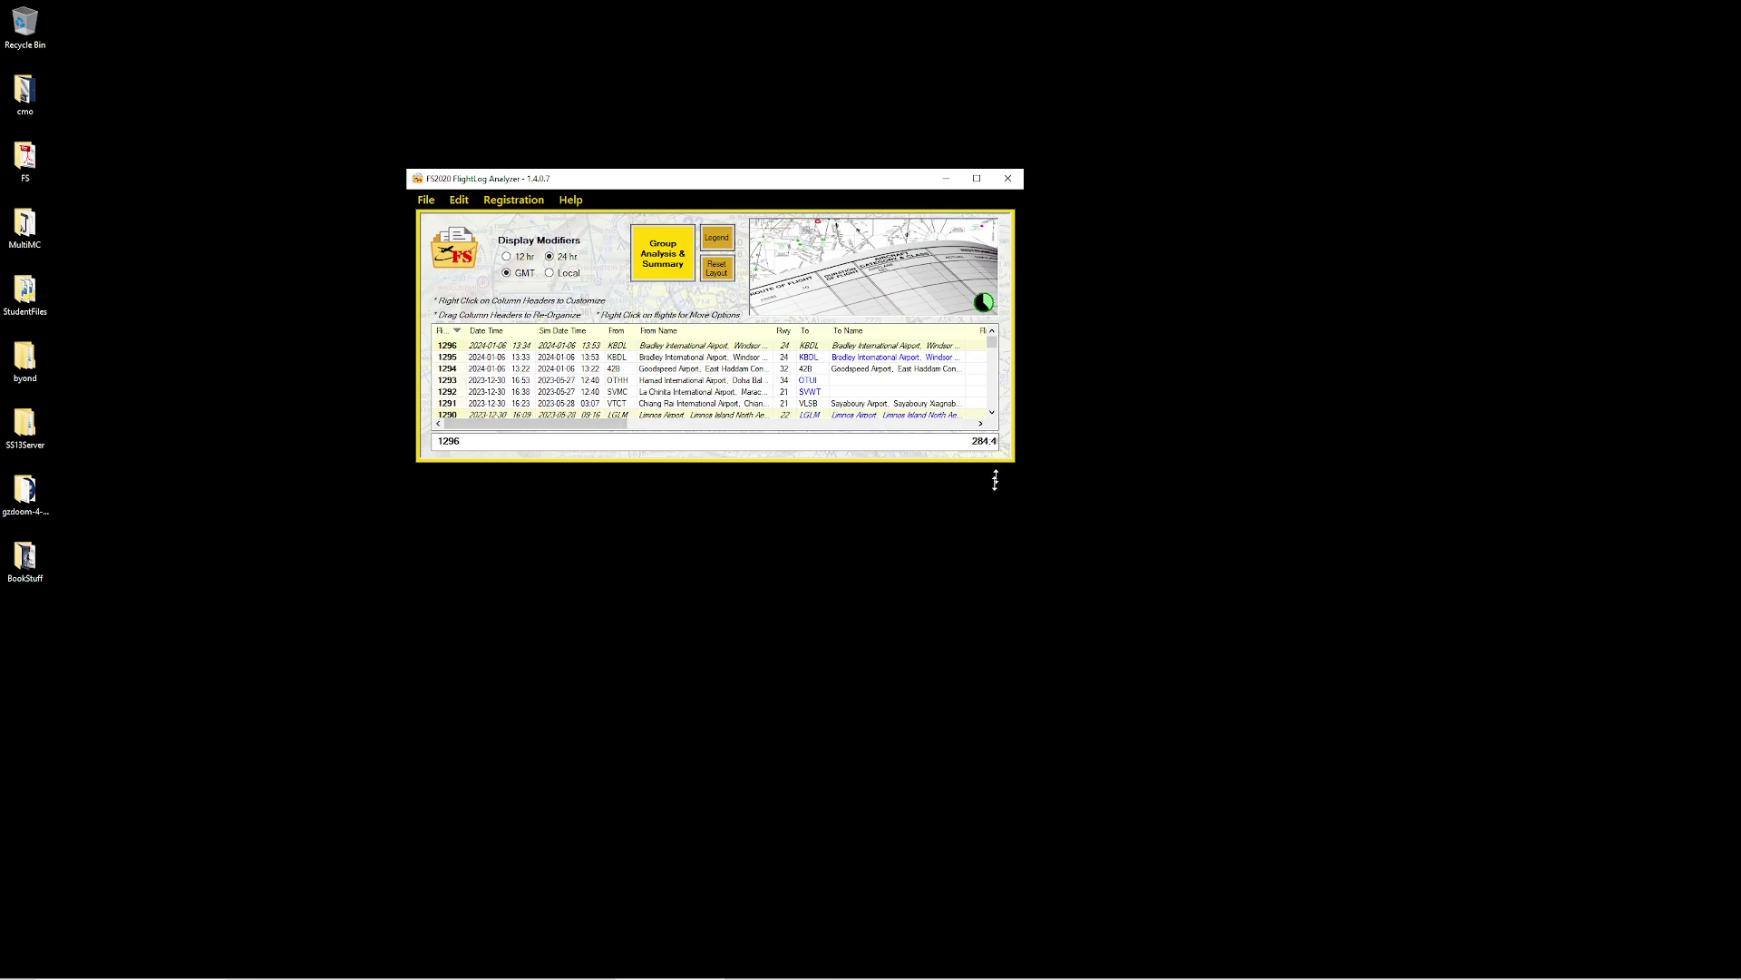
pyautogui.moveTo(993, 480); pyautogui.dragTo(967, 803)
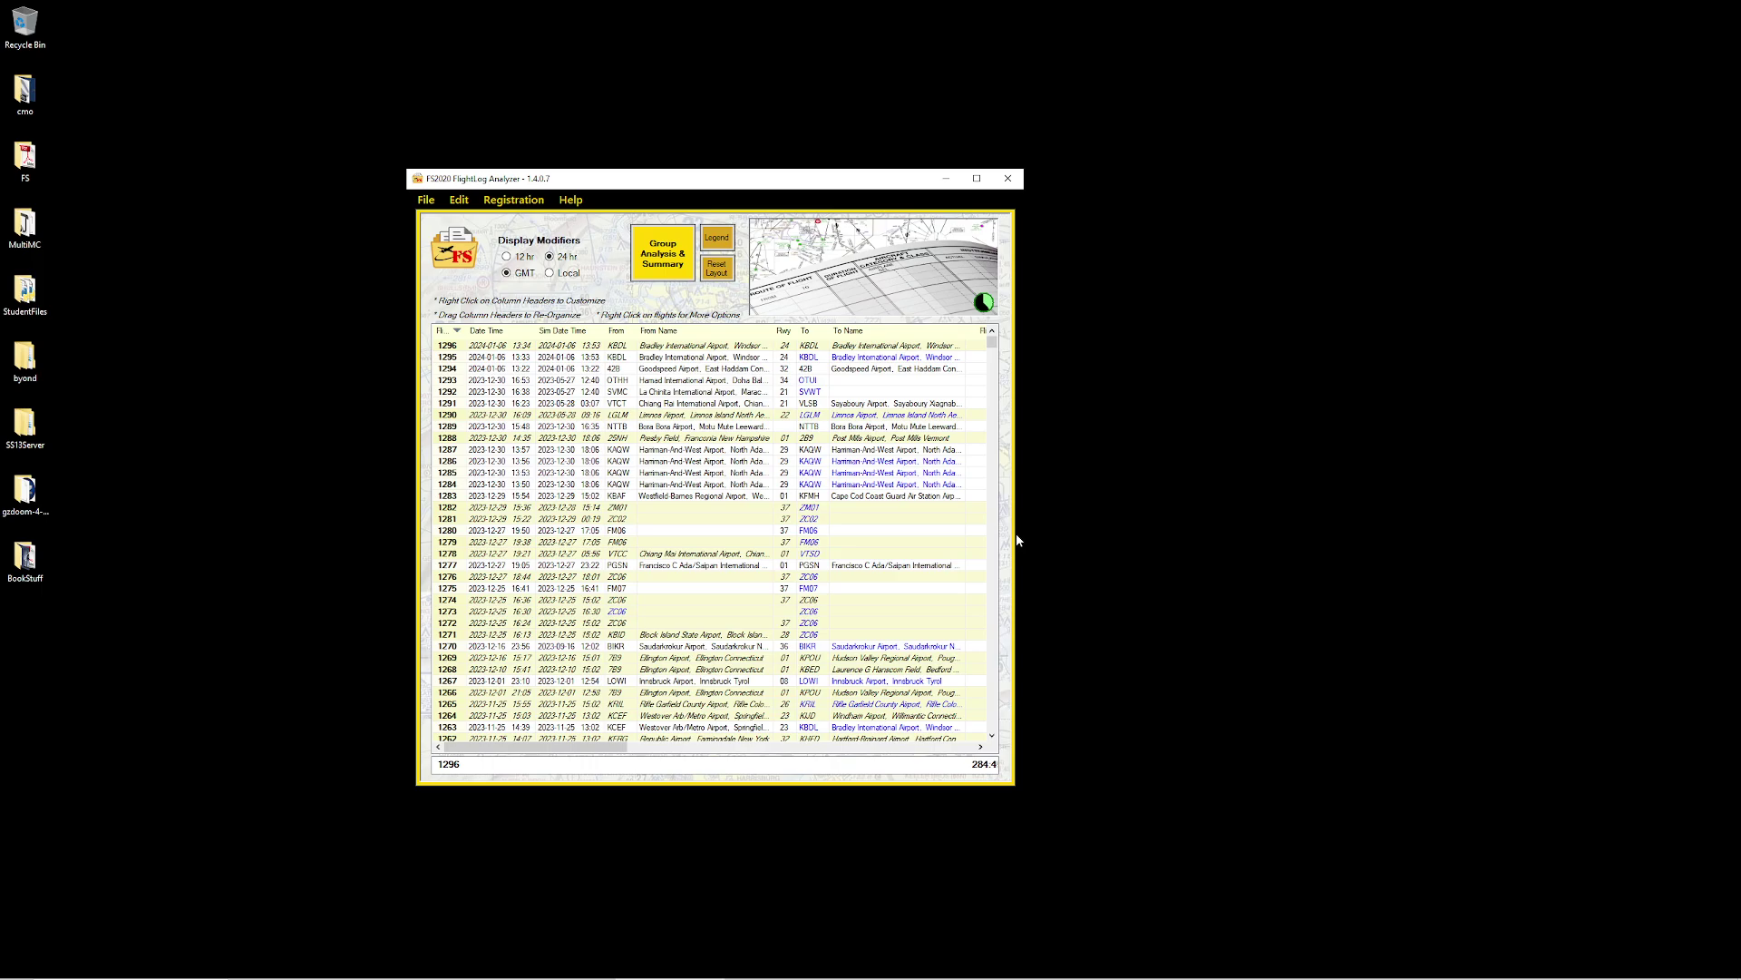
pyautogui.moveTo(1023, 547); pyautogui.dragTo(1325, 571)
pyautogui.moveTo(834, 172); pyautogui.dragTo(806, 164)
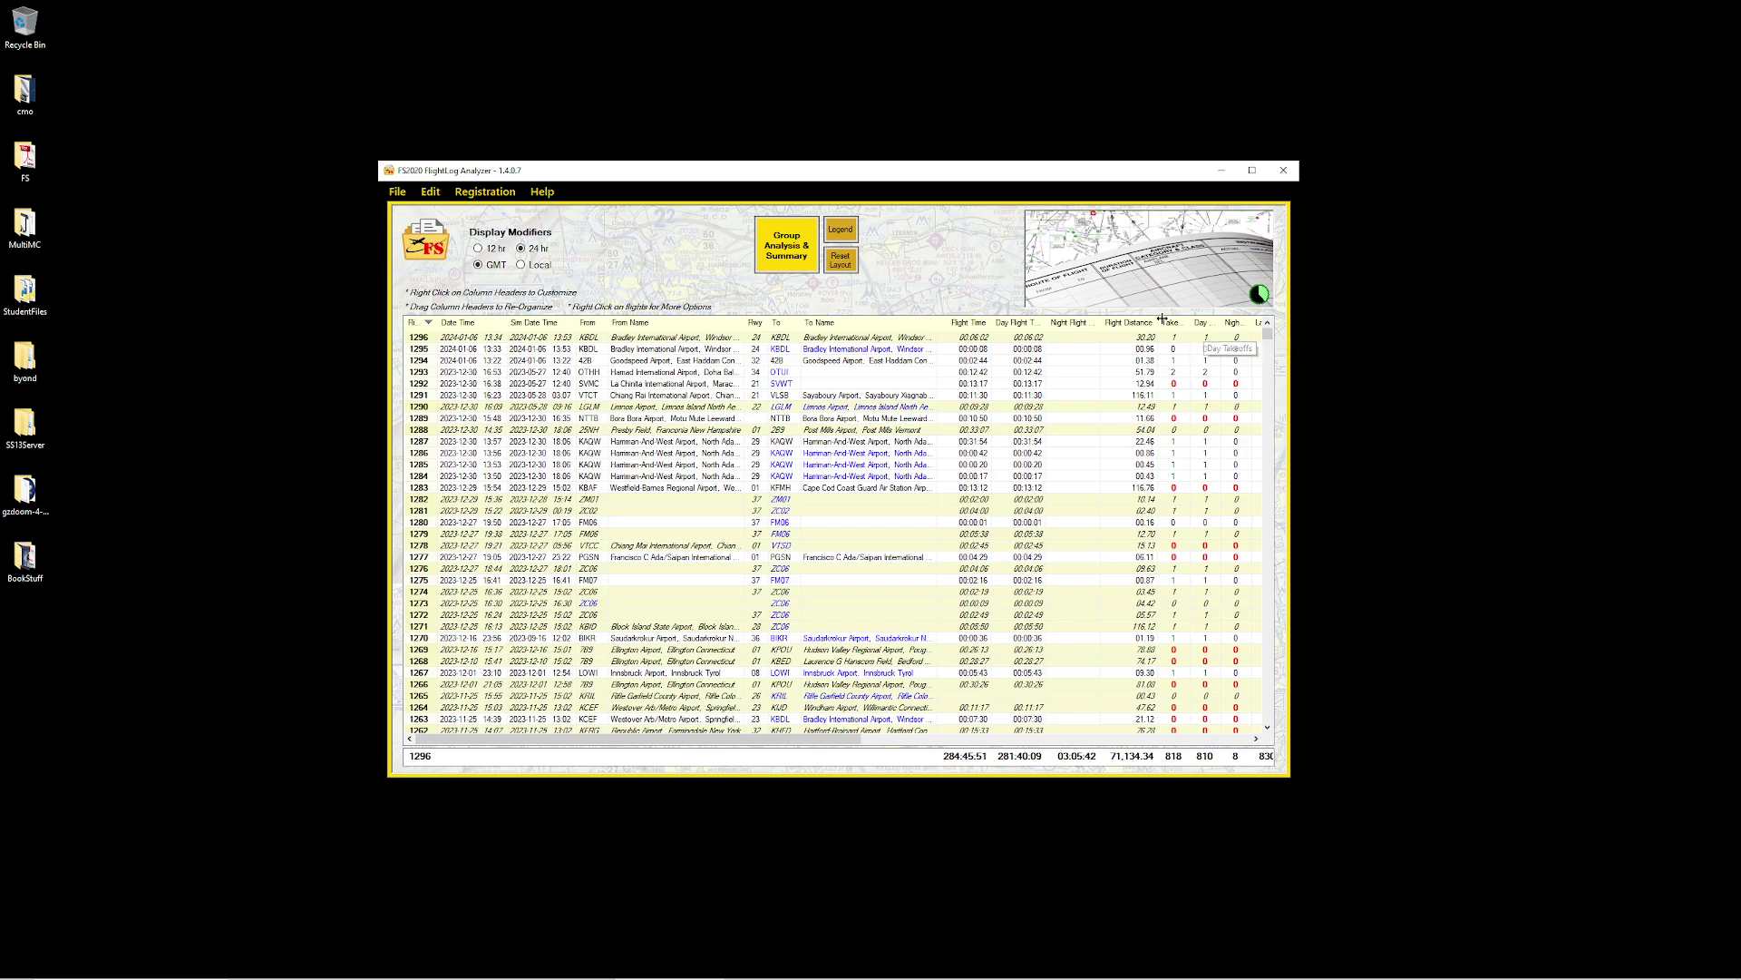
pyautogui.click(1156, 386)
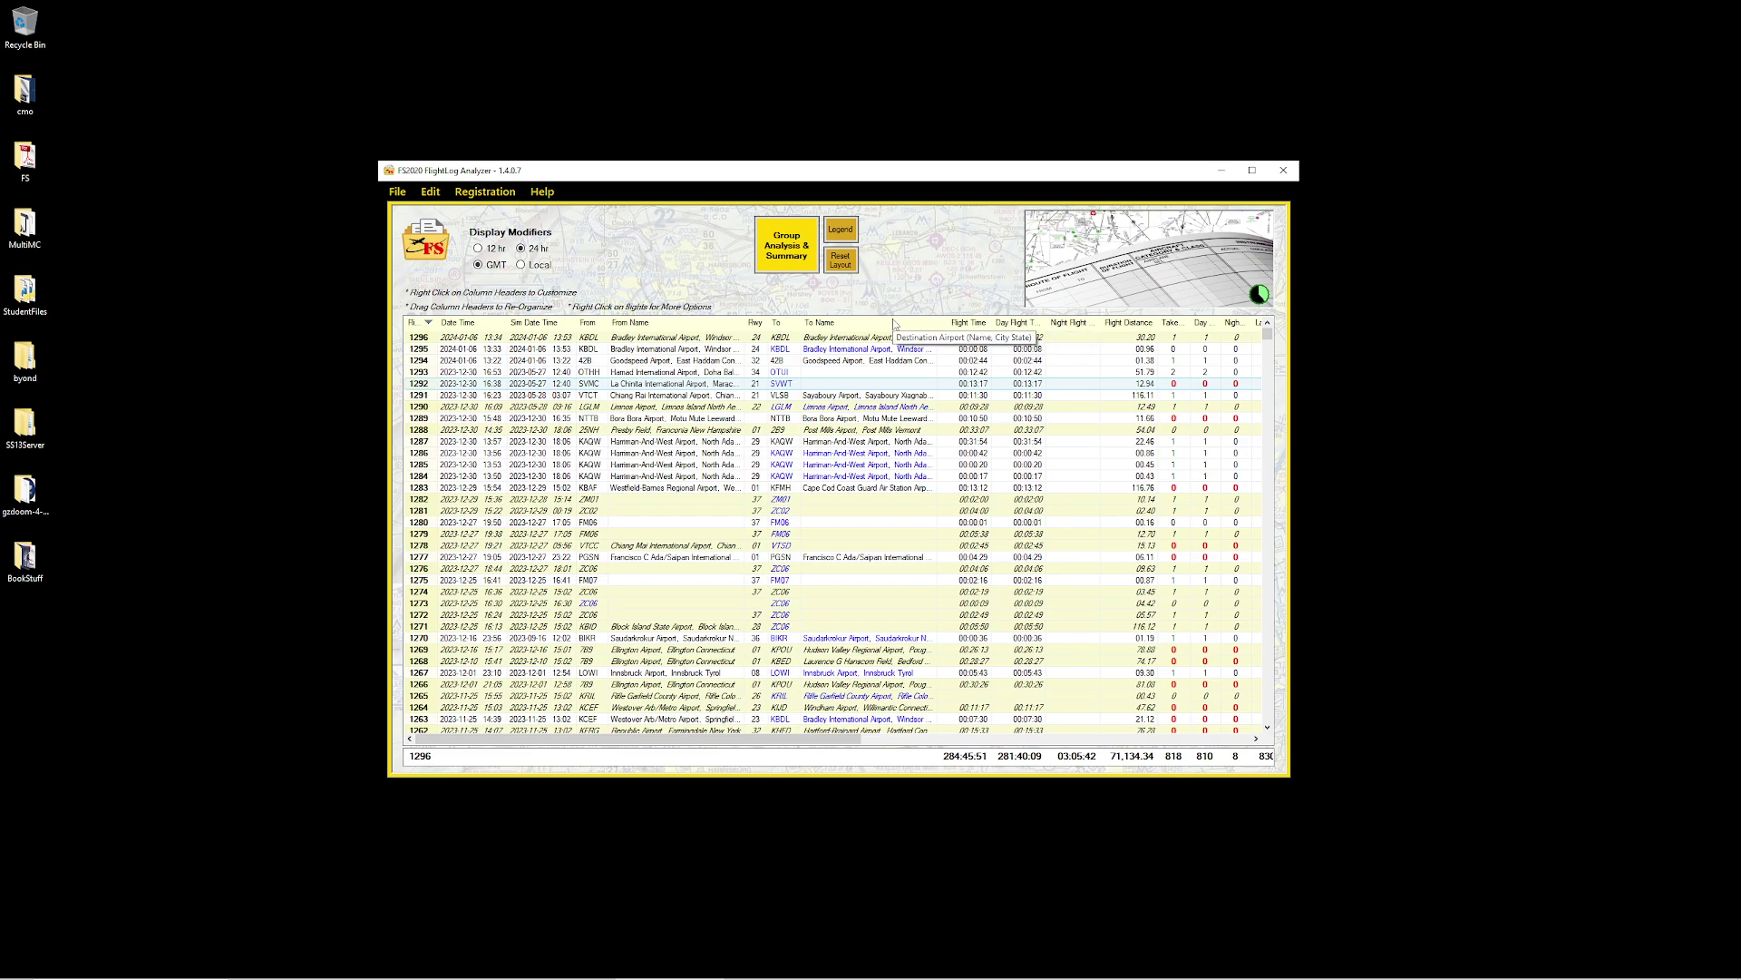
# Step: Open the Group Analysis & Summary window, then centre and enlarge it
pyautogui.click(792, 242)
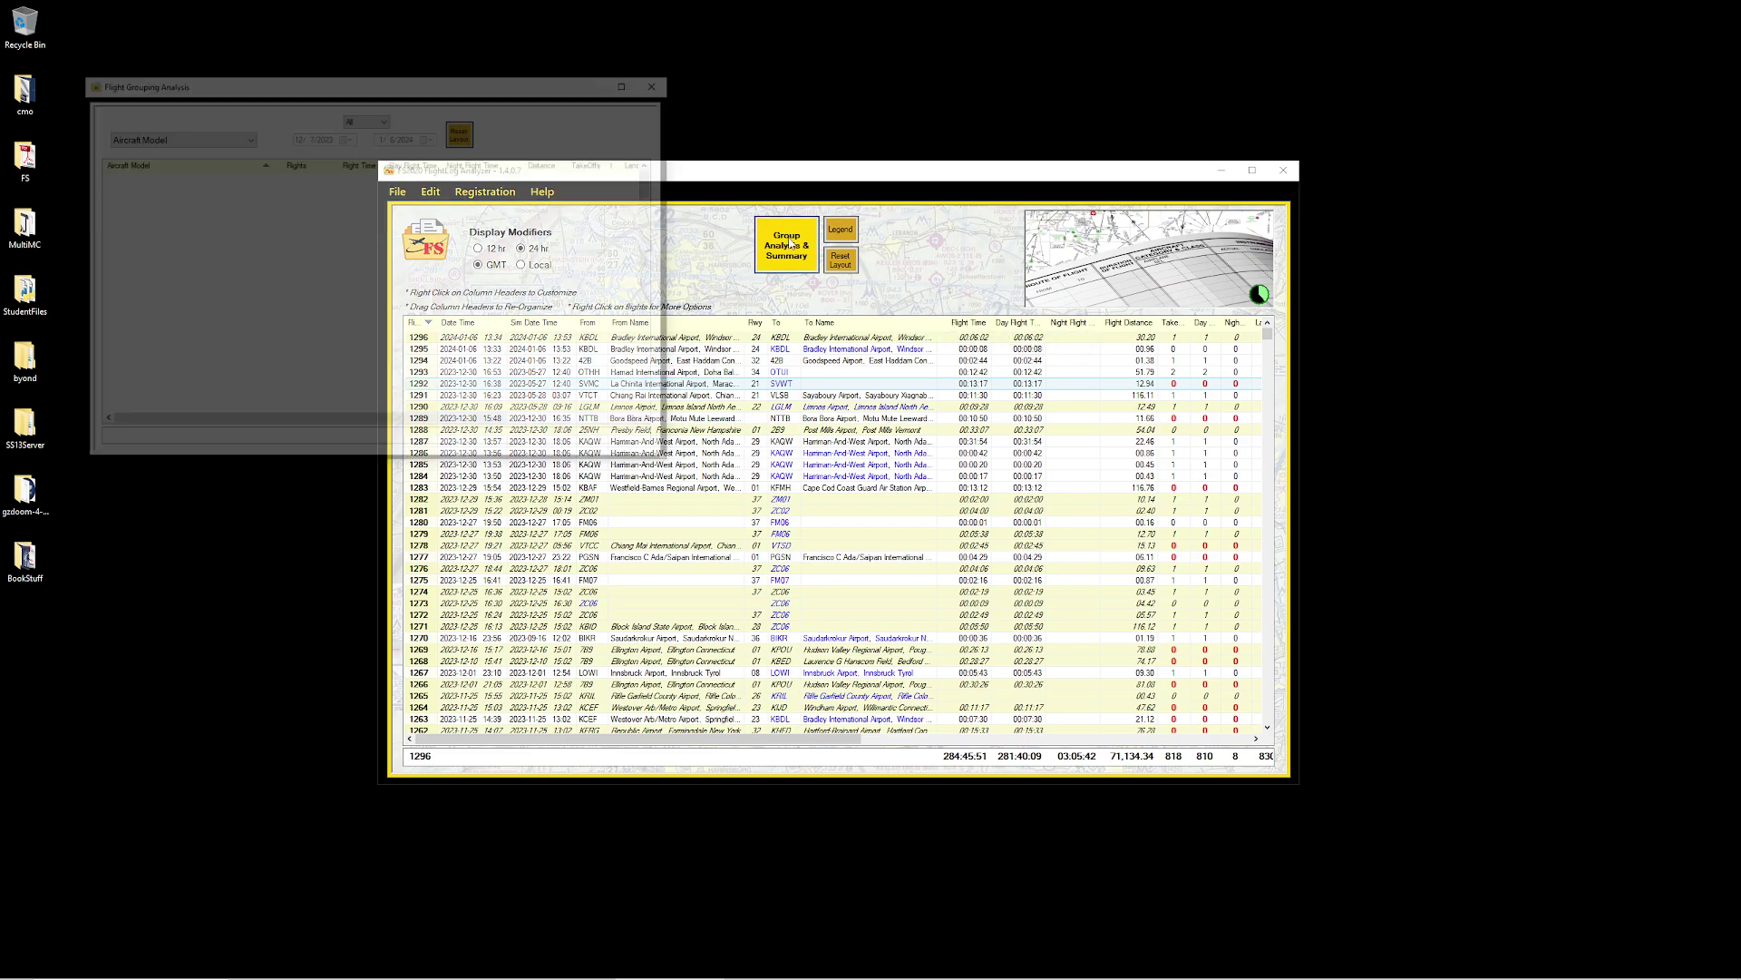
pyautogui.moveTo(354, 81); pyautogui.dragTo(637, 132)
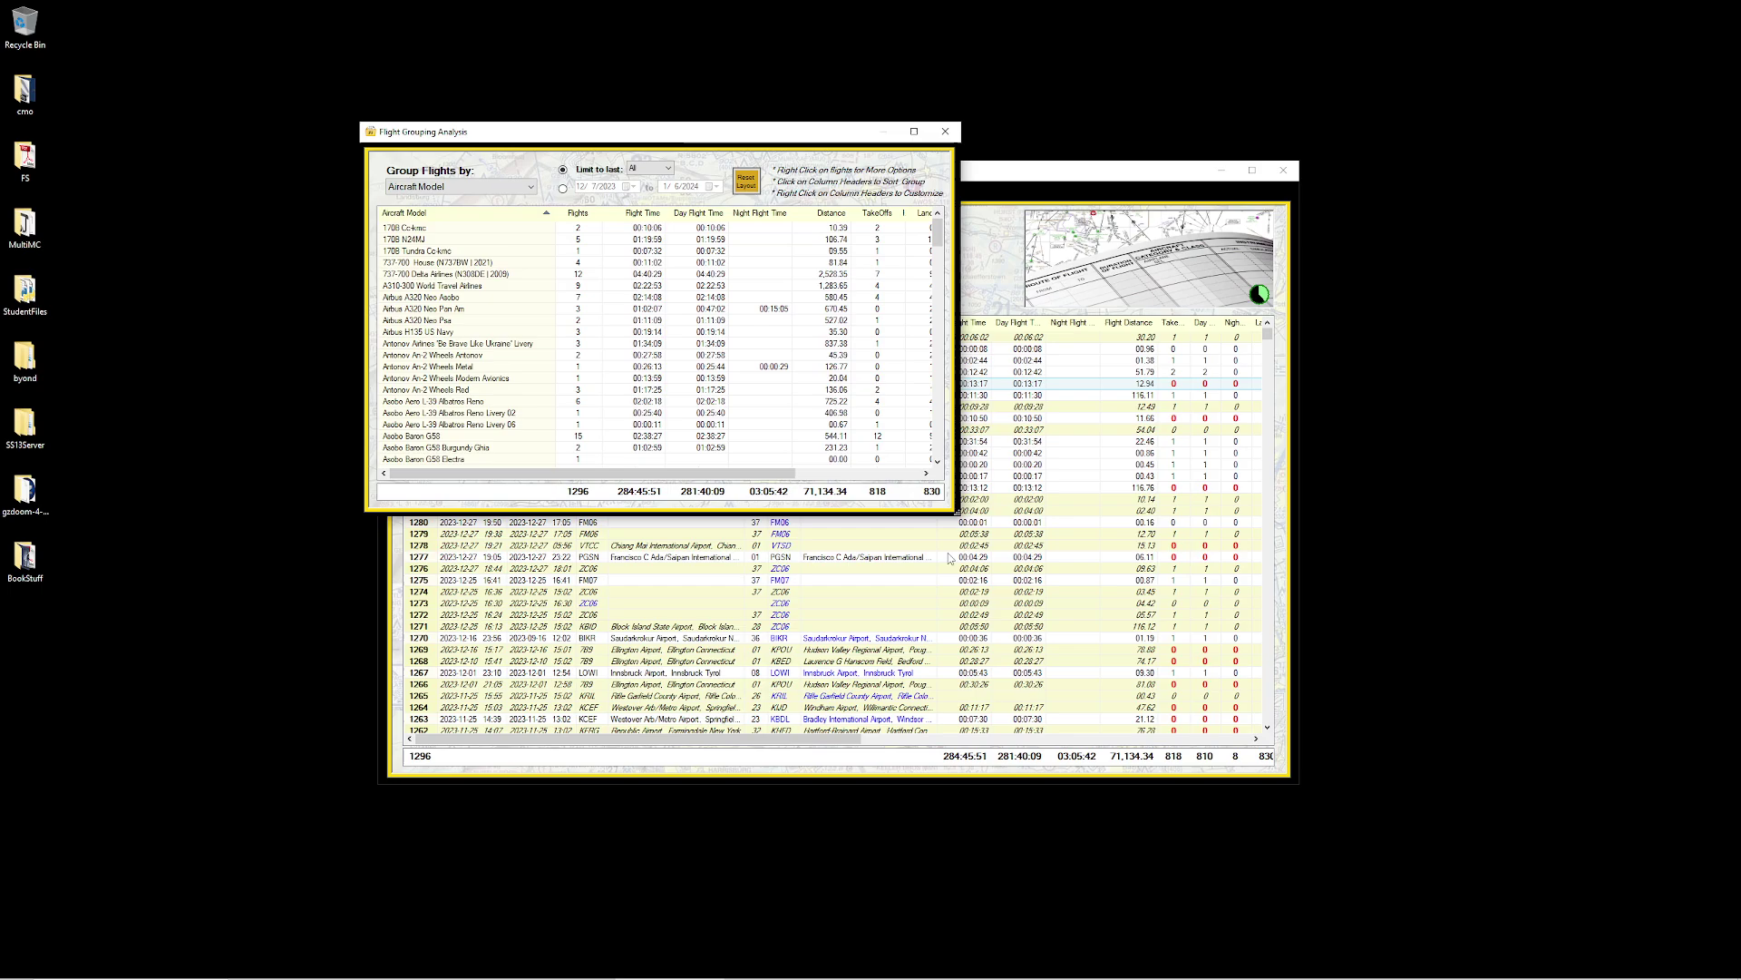
pyautogui.moveTo(957, 511); pyautogui.dragTo(1180, 685)
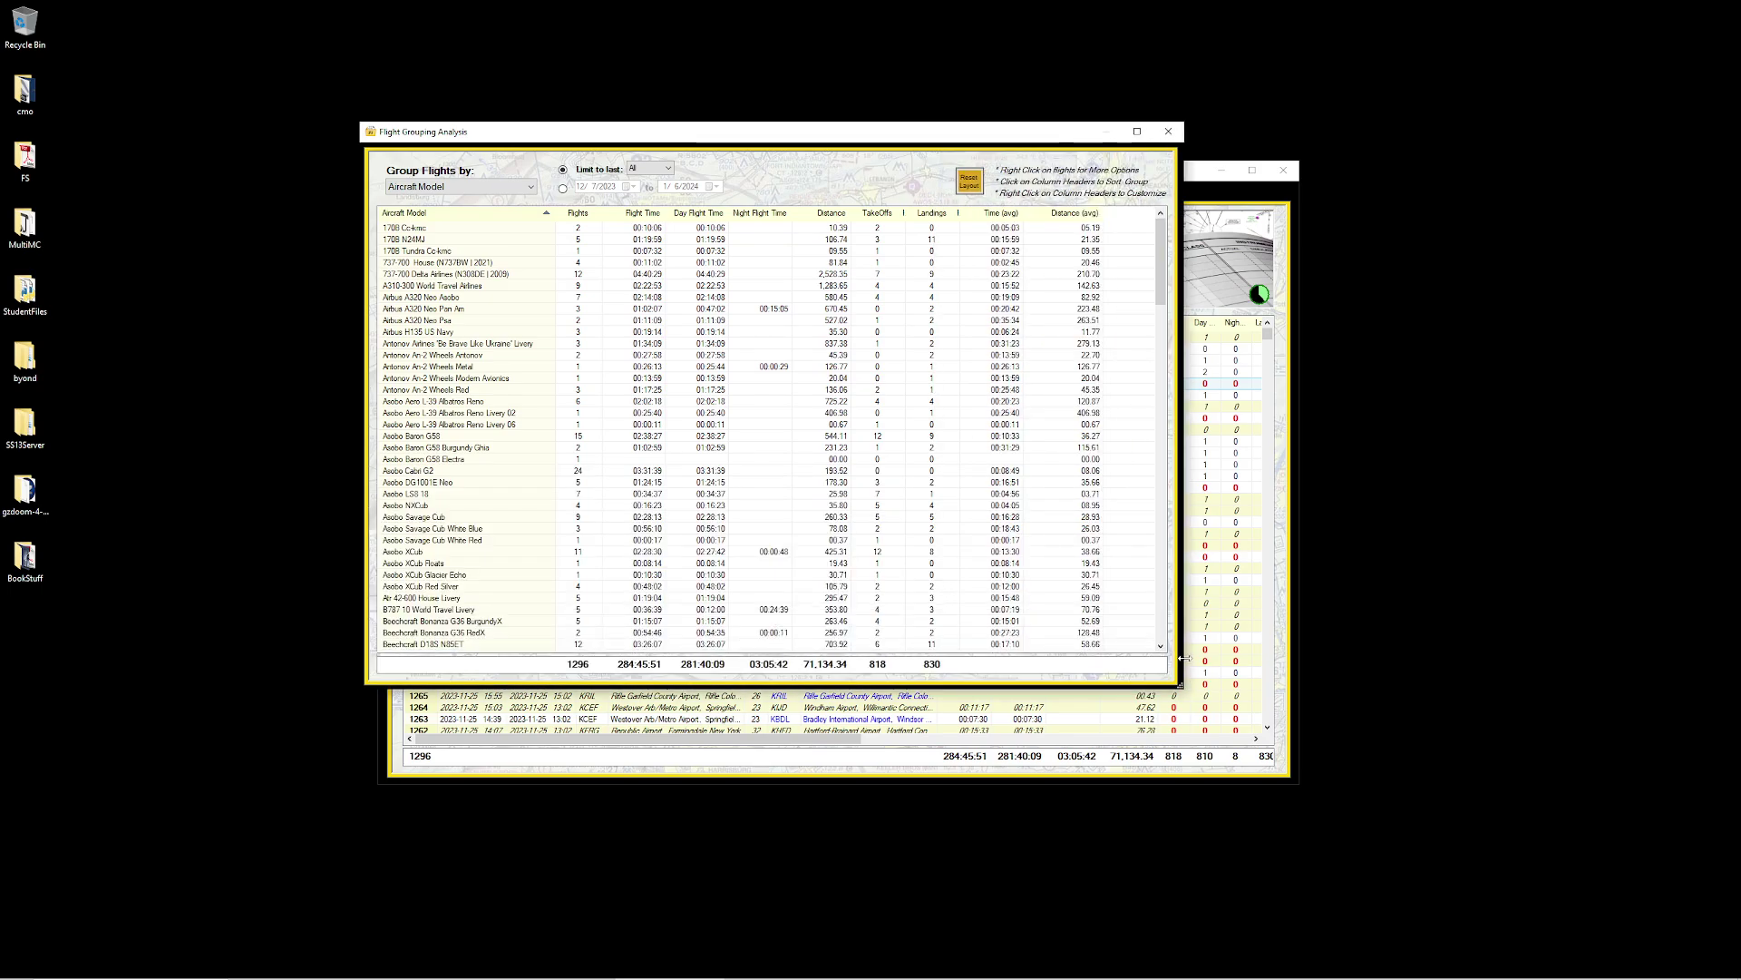
# Step: Sort aircraft by Flights, most first, and select the Cessna Skyhawk Asobo row
pyautogui.click(585, 215)
pyautogui.click(585, 215)
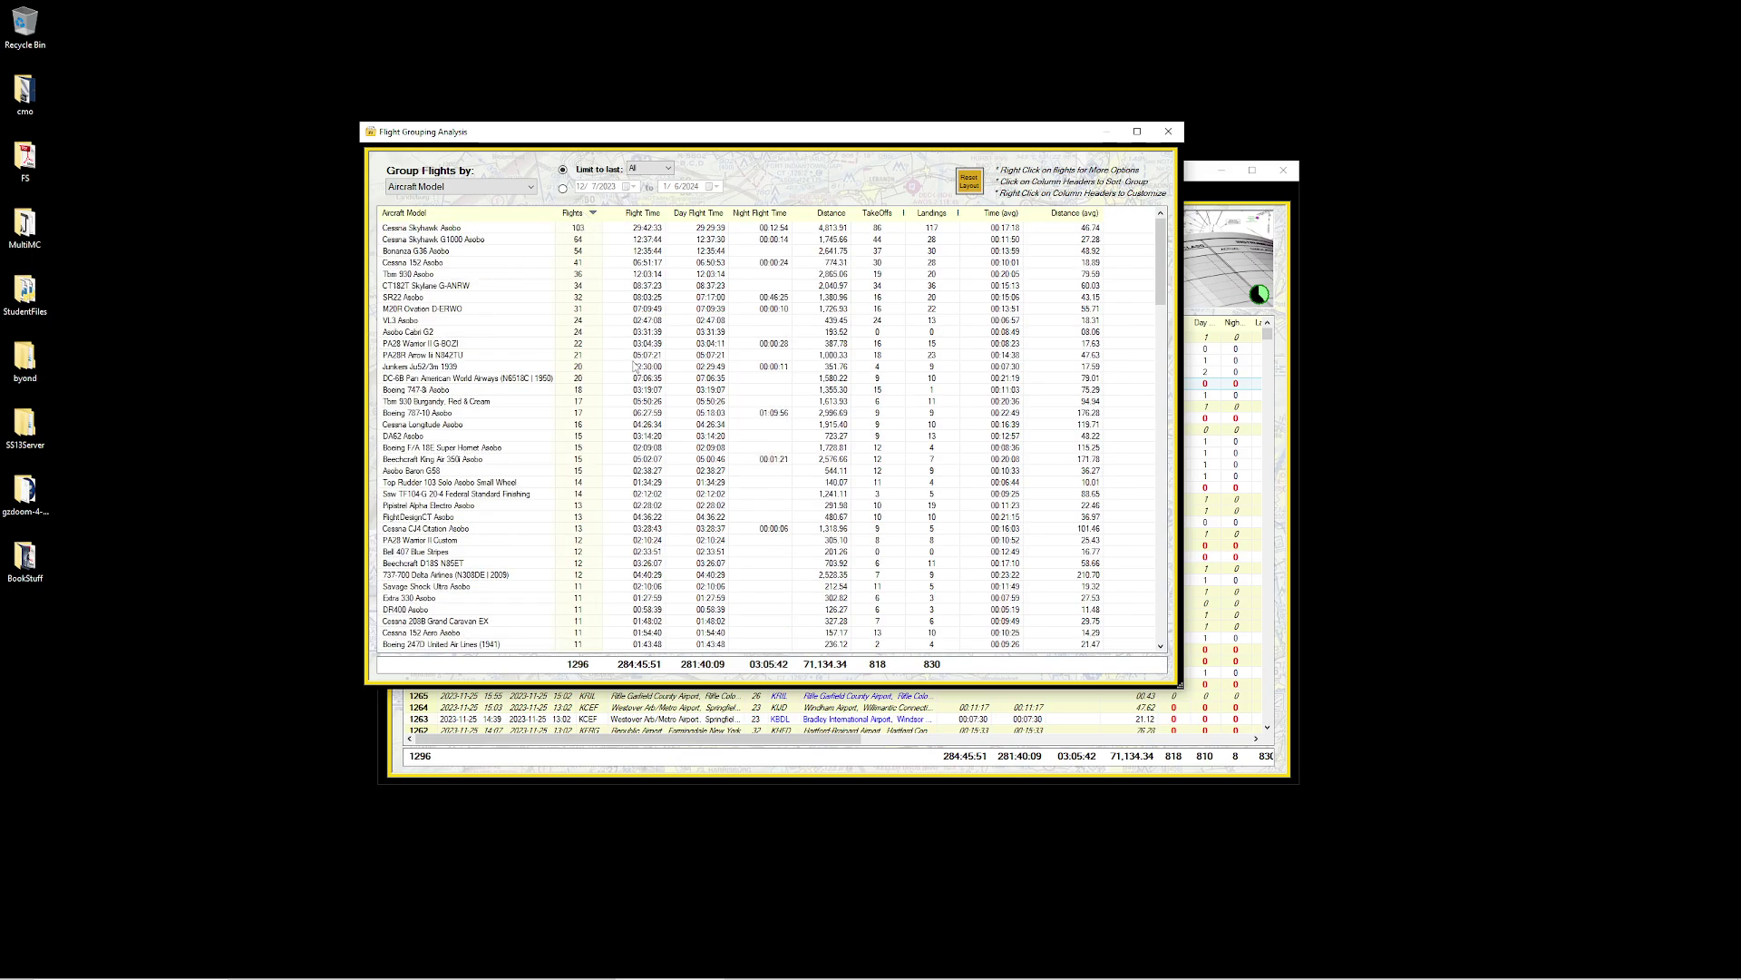
pyautogui.click(547, 234)
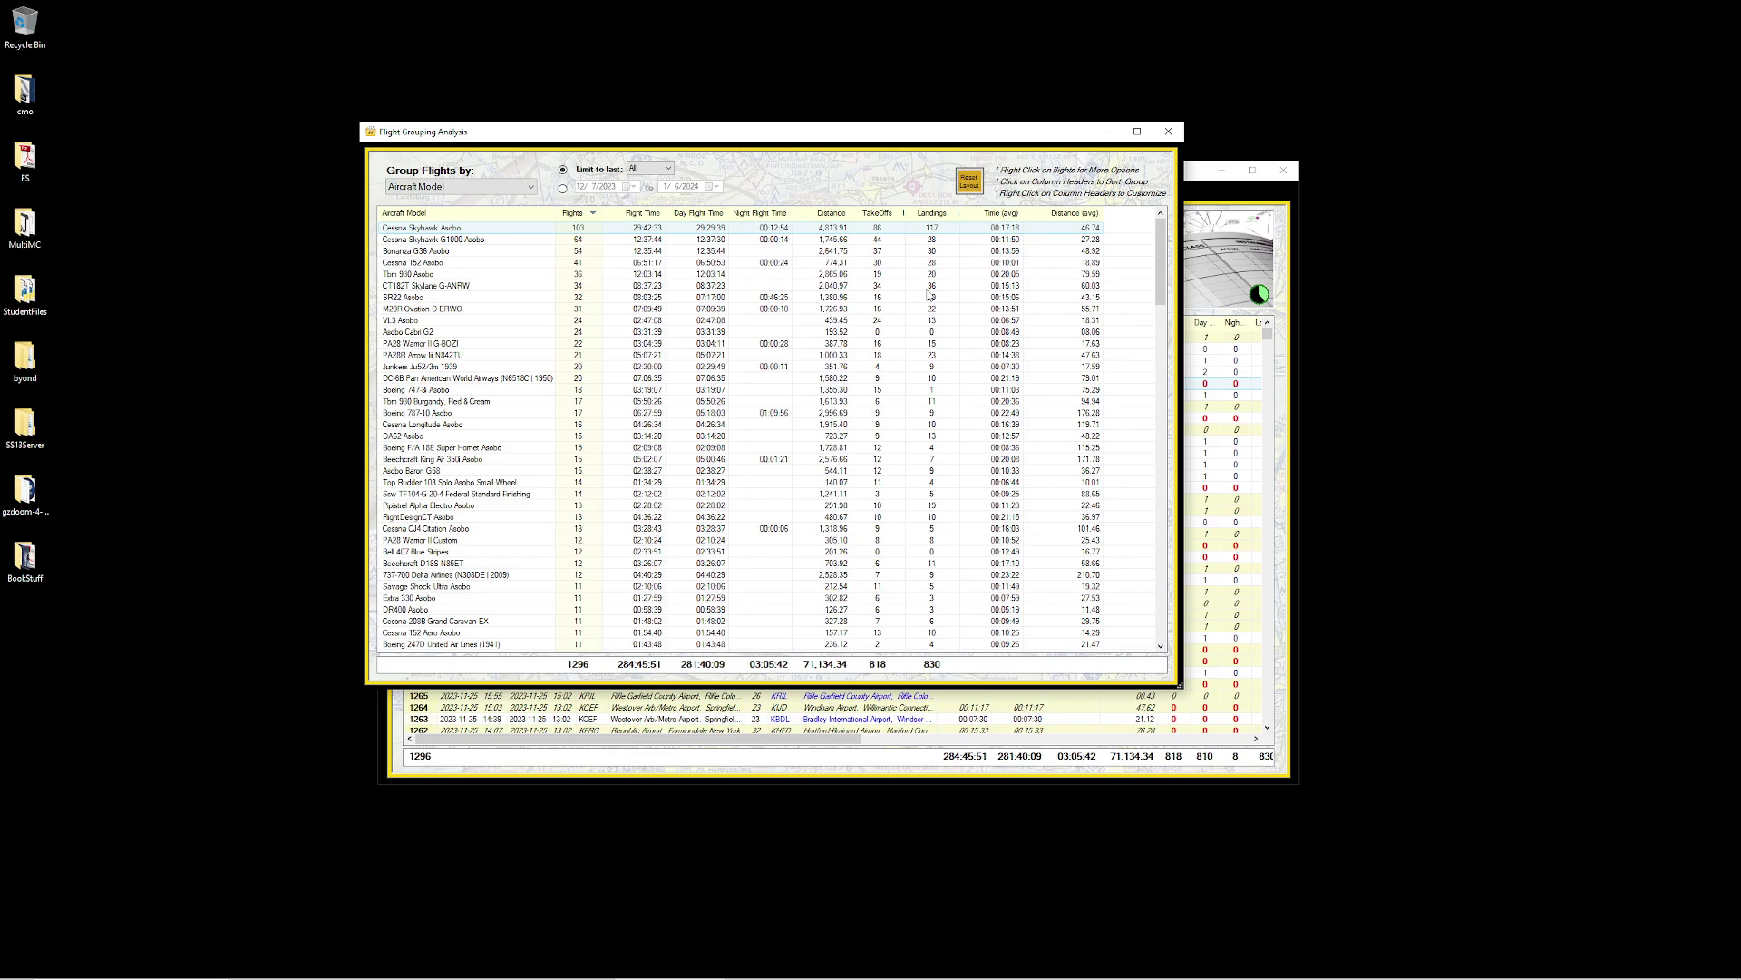
# Step: Sort the aircraft by takeoffs, then by landings, most first
pyautogui.click(884, 215)
pyautogui.click(884, 214)
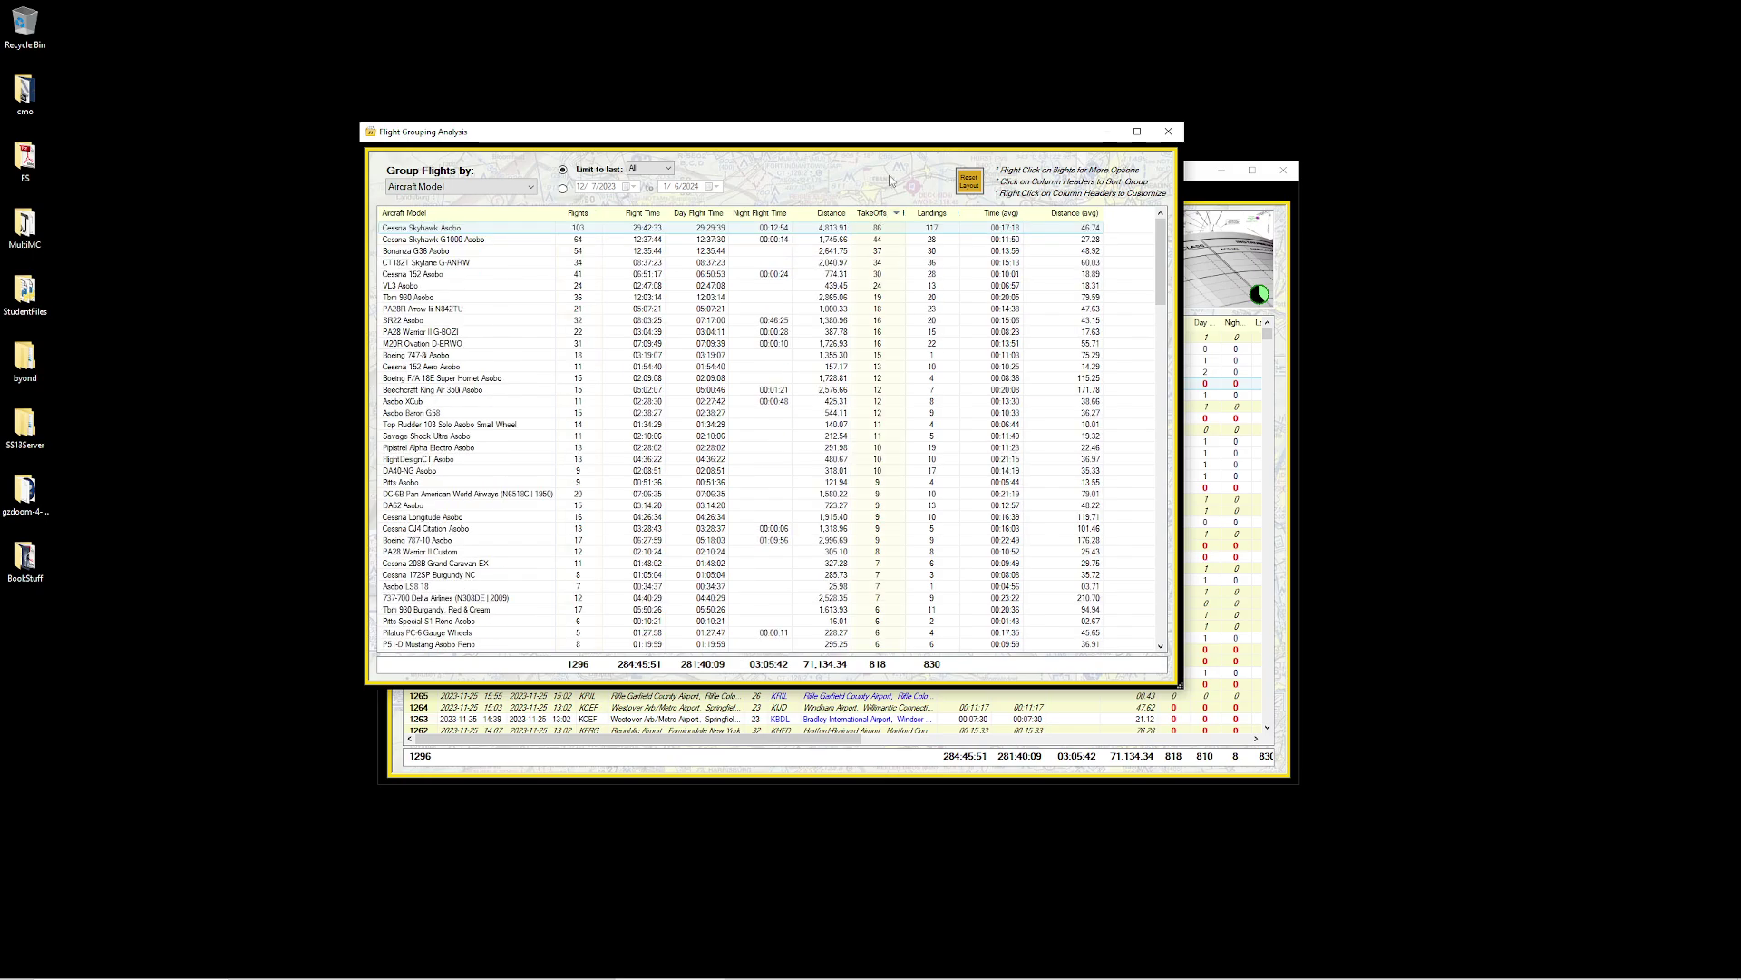
pyautogui.click(930, 214)
pyautogui.click(930, 214)
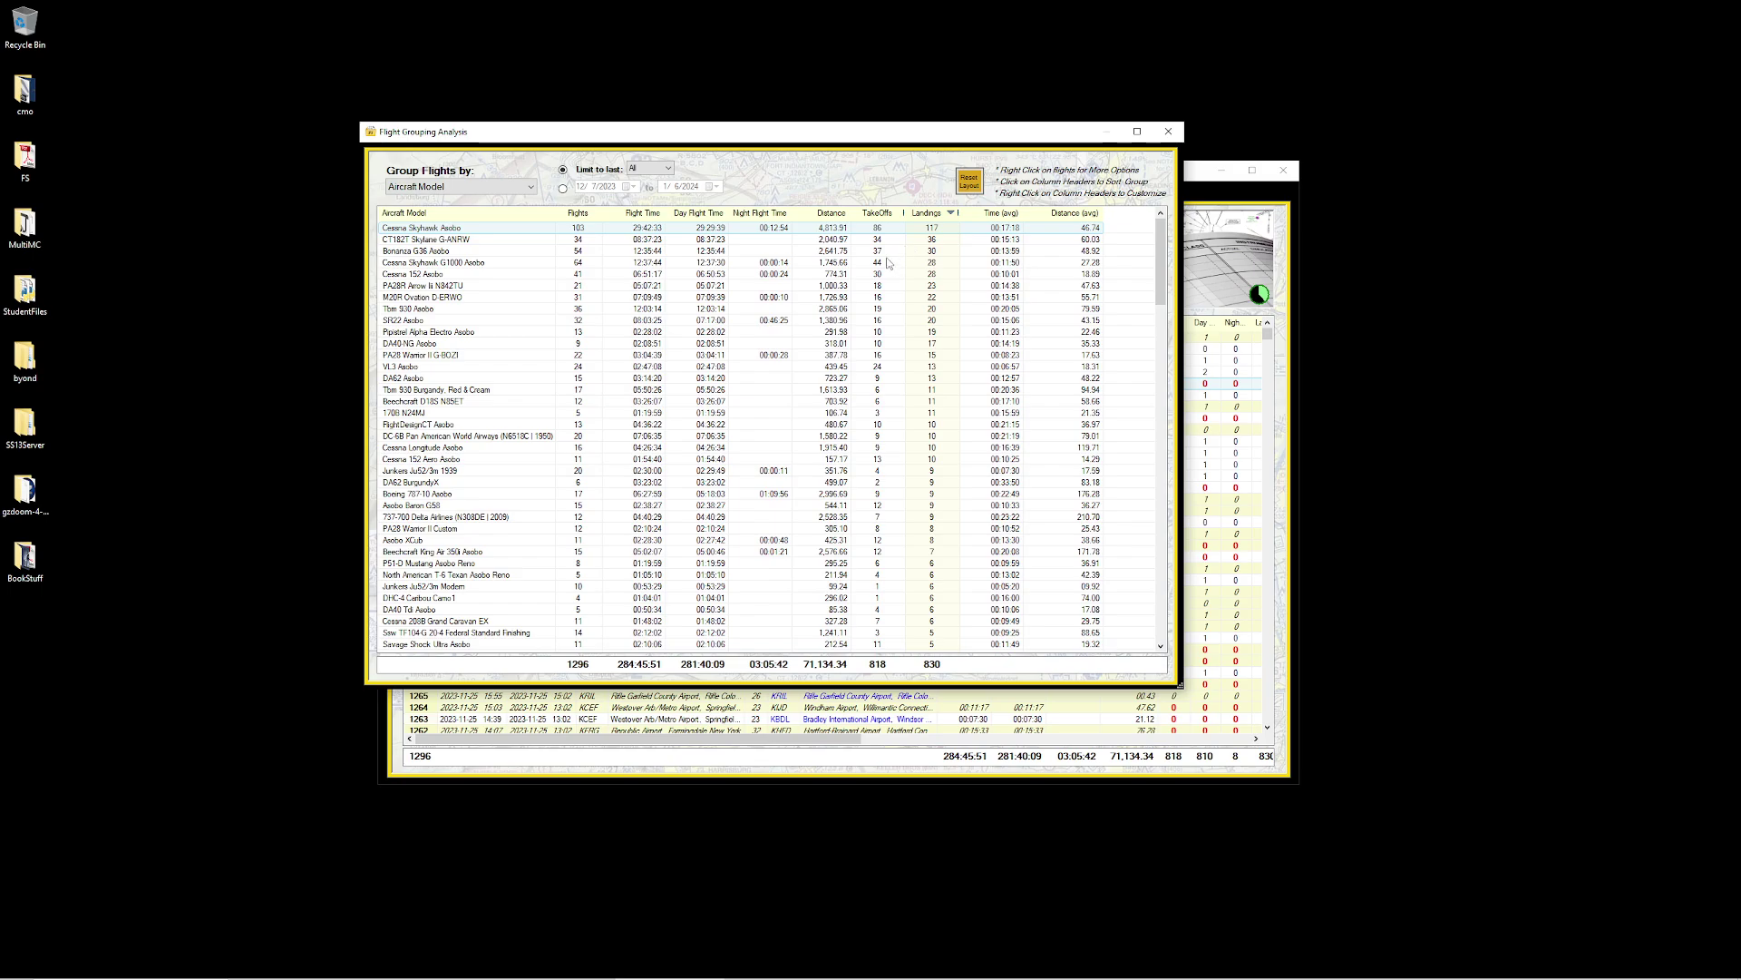
# Step: Select the CT182T Skylane G-ANRW, Bonanza G36, Cessna 152 and M20R Ovation rows
pyautogui.click(444, 240)
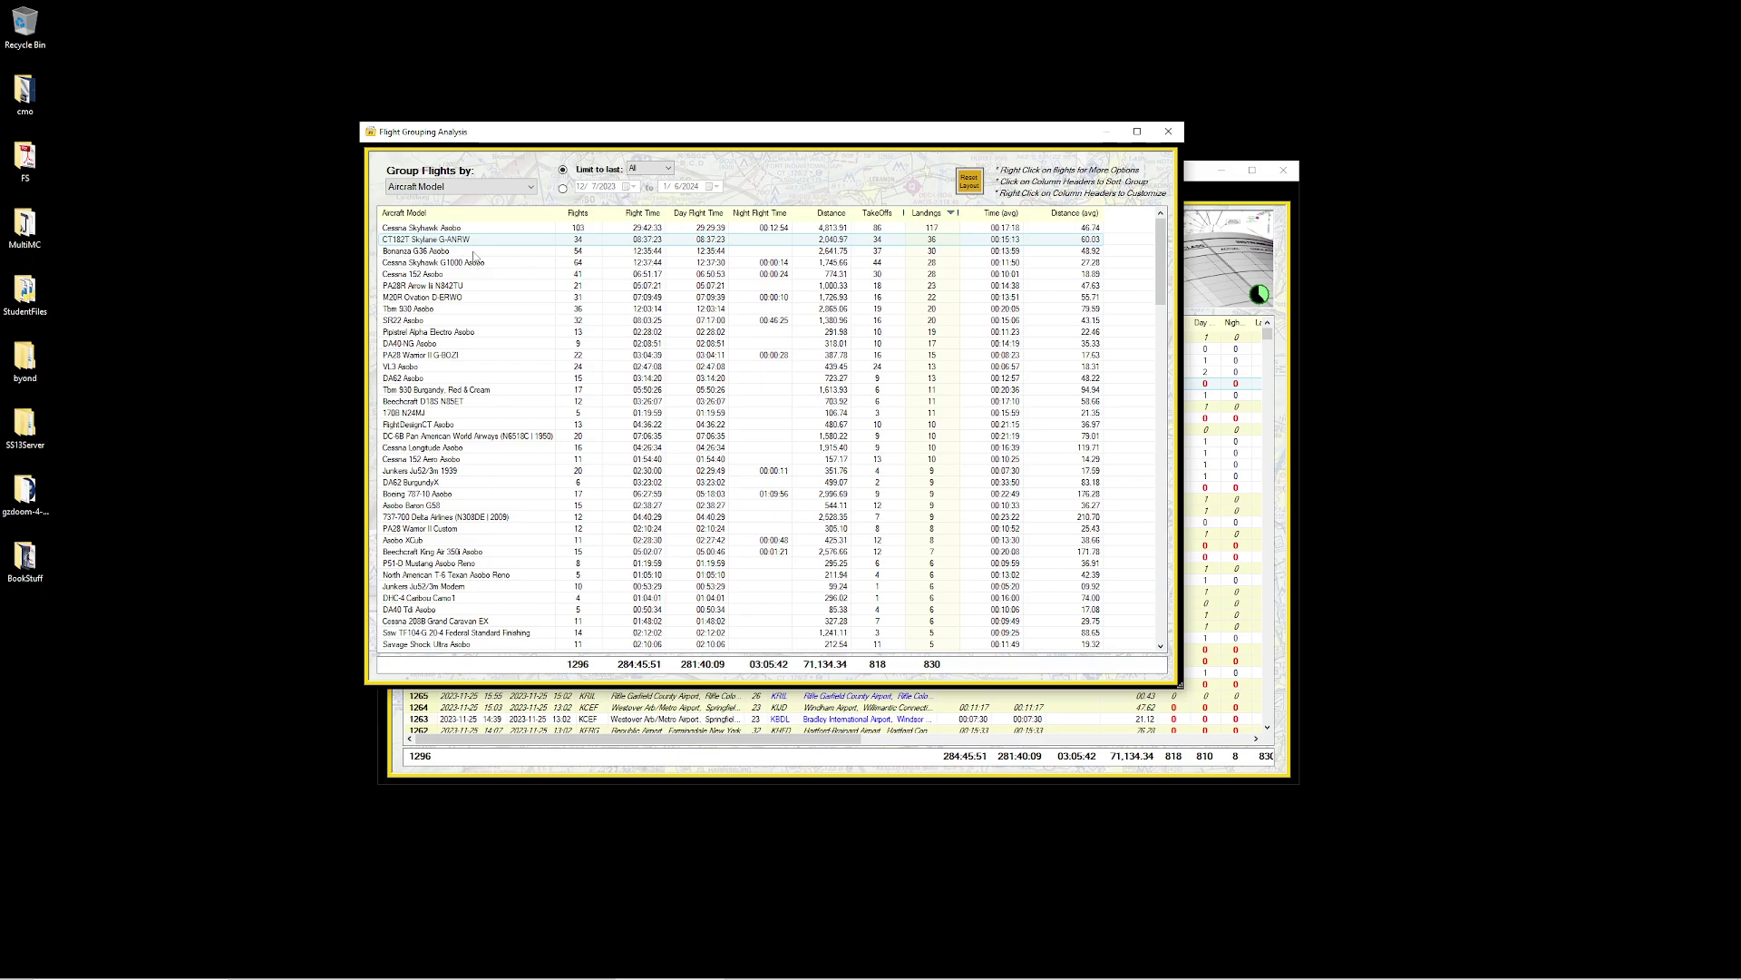
pyautogui.click(474, 257)
pyautogui.click(478, 276)
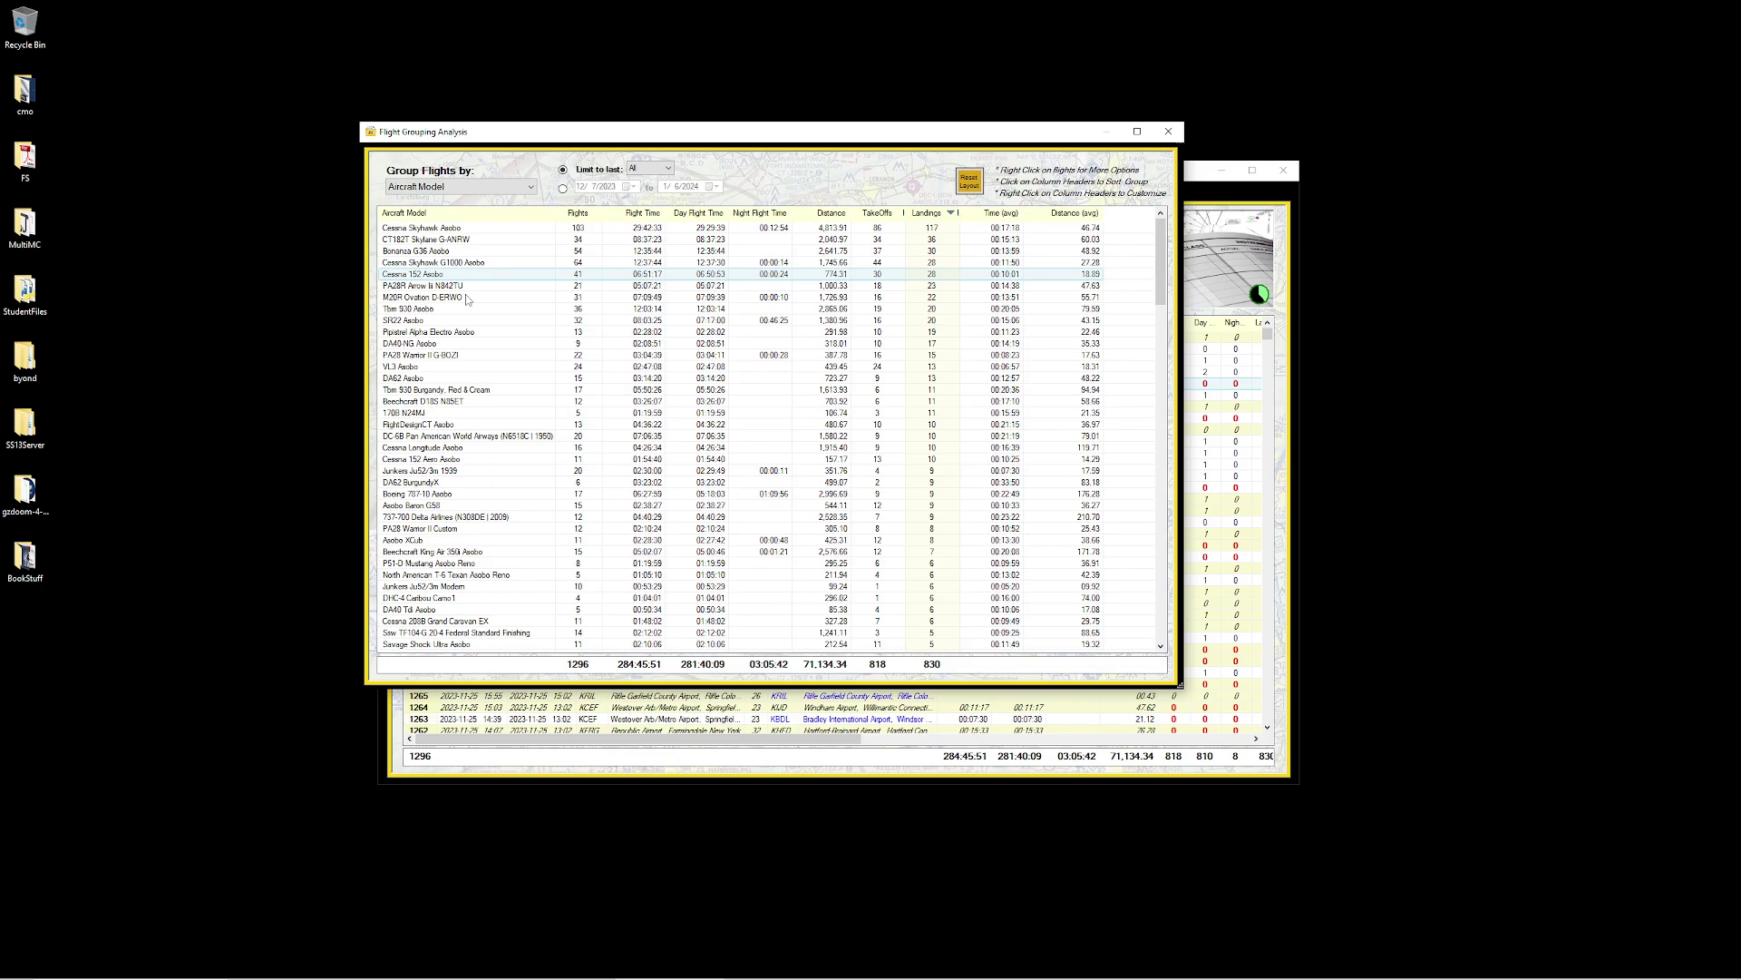
pyautogui.click(467, 299)
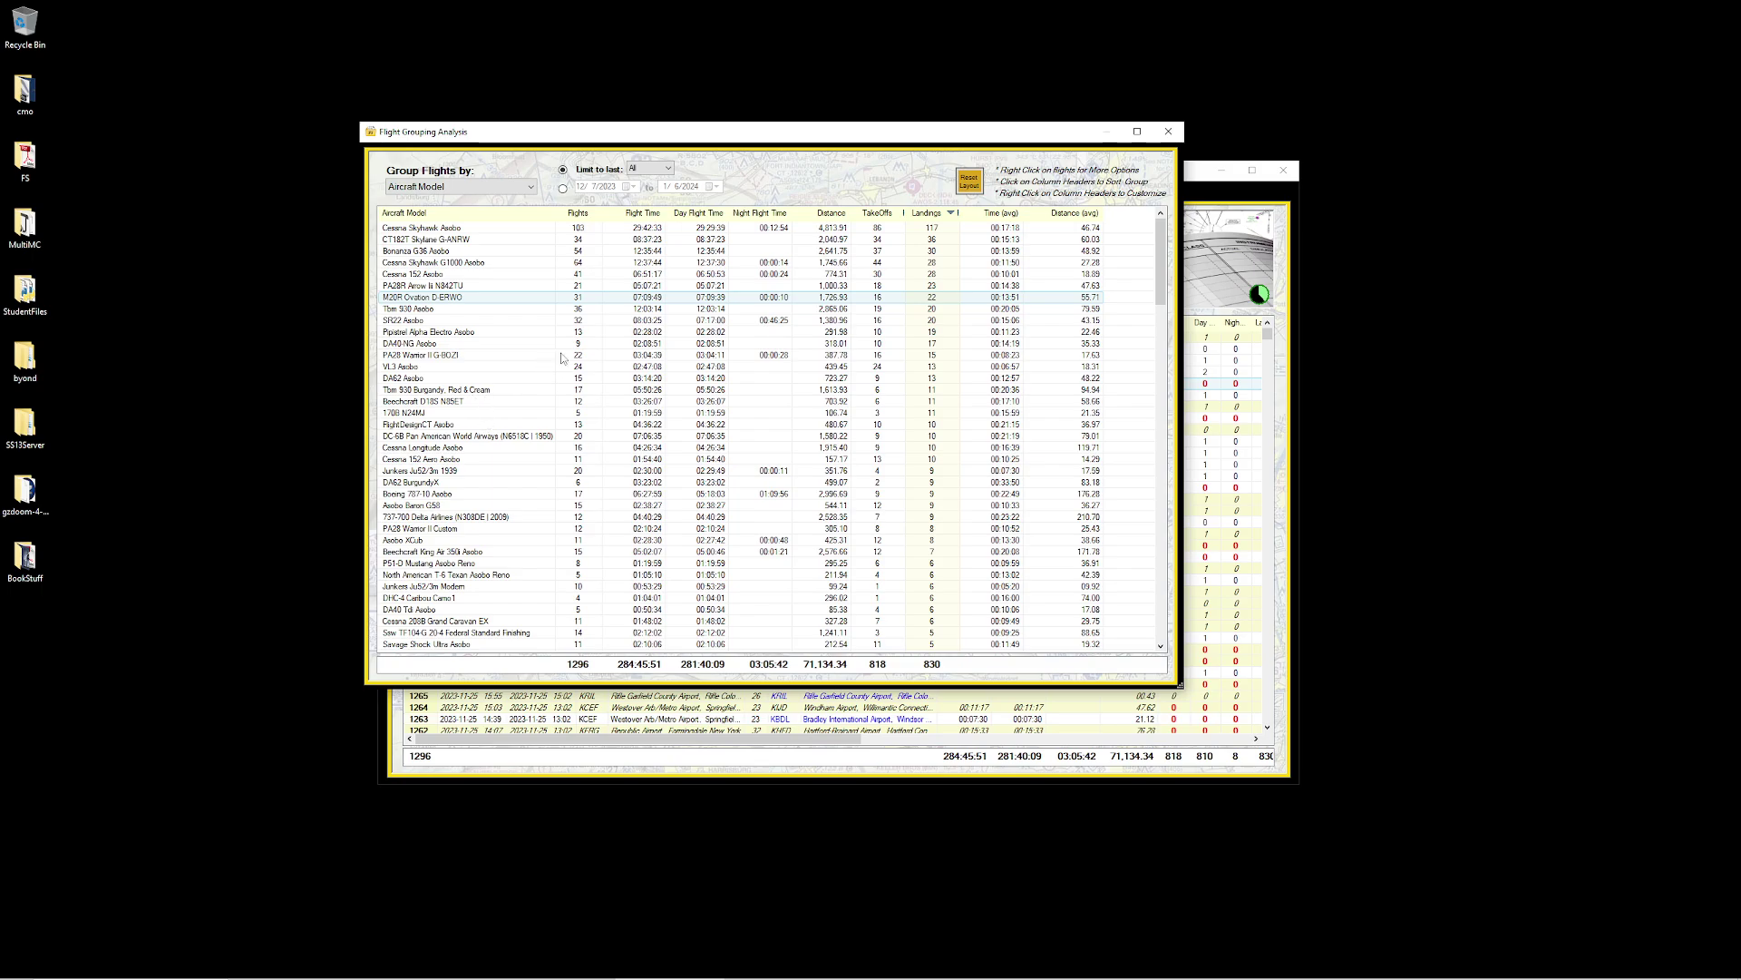
# Step: Sort aircraft by night flight time and select the Boeing 787-10, B787 World Travel and A320 Pan Am rows
pyautogui.click(778, 214)
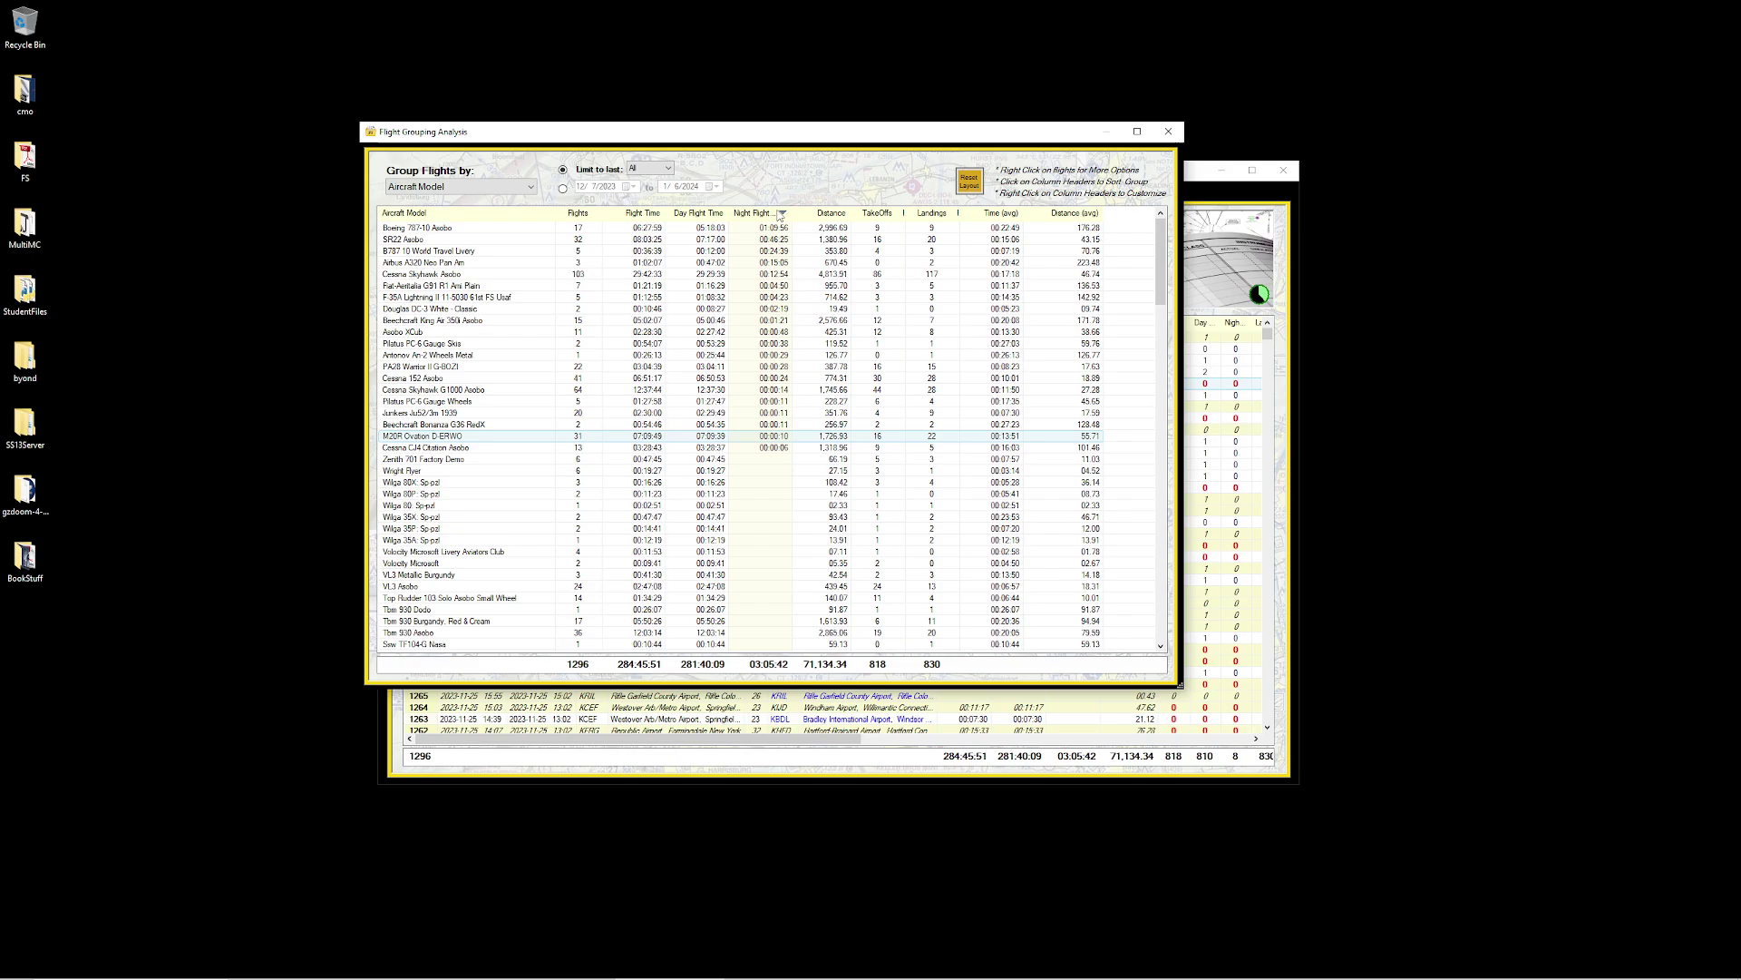
pyautogui.click(537, 229)
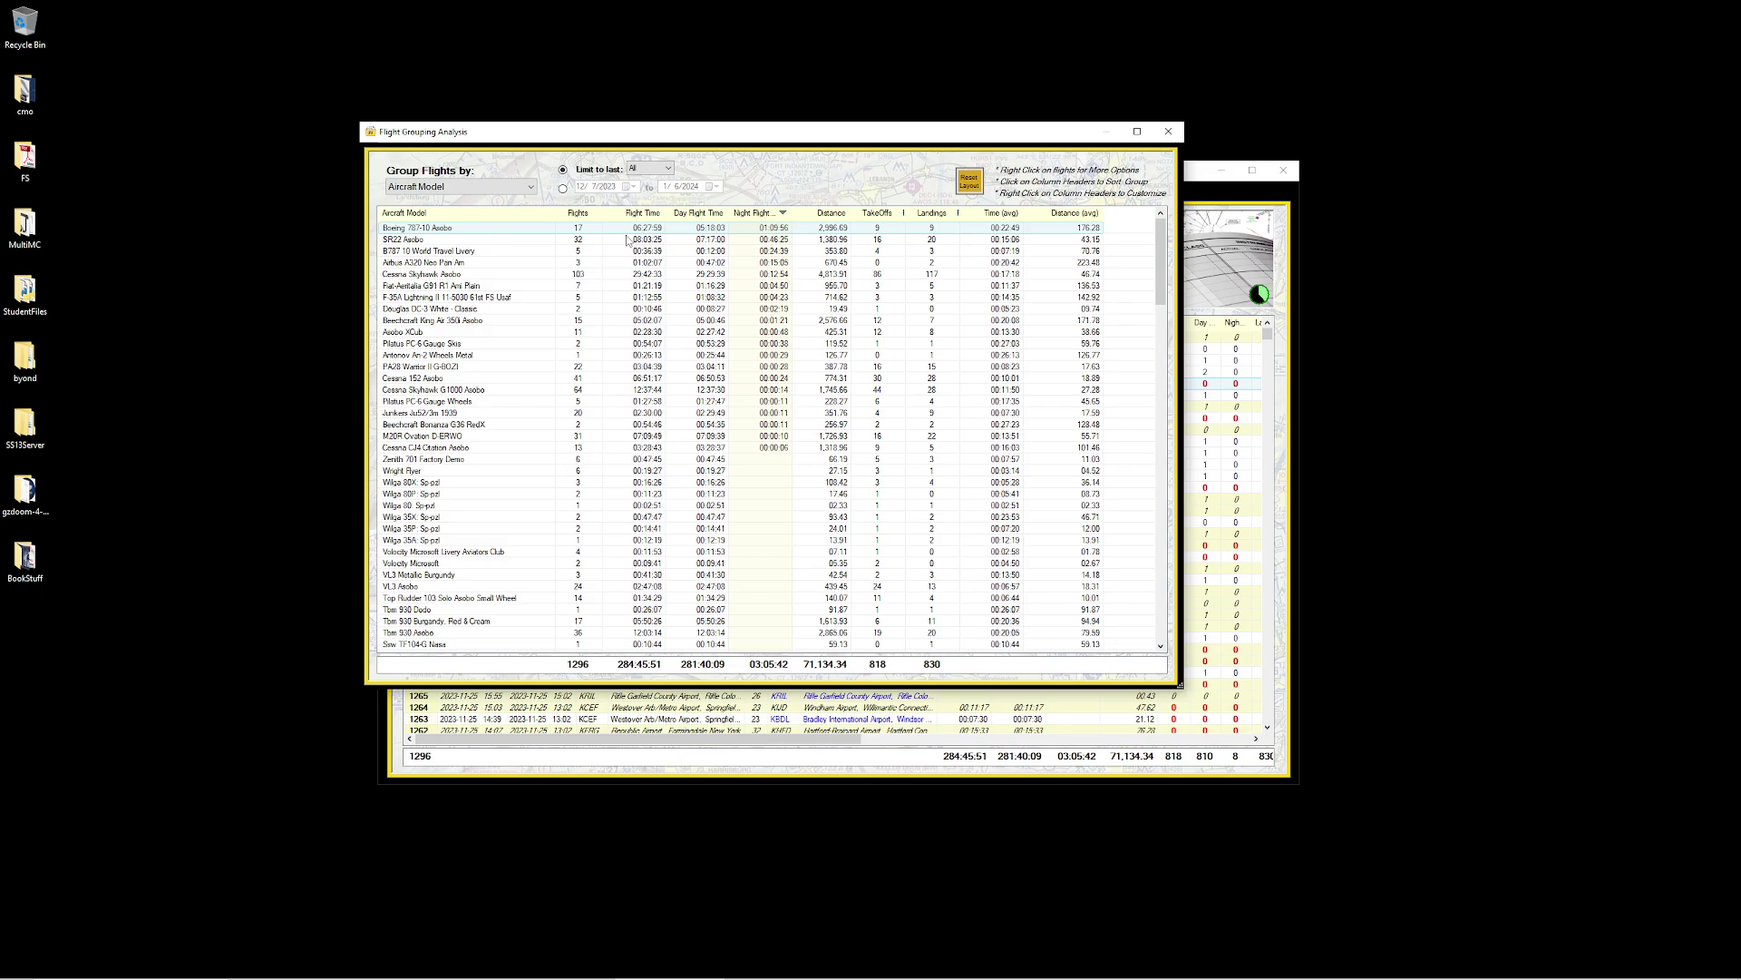
pyautogui.click(452, 248)
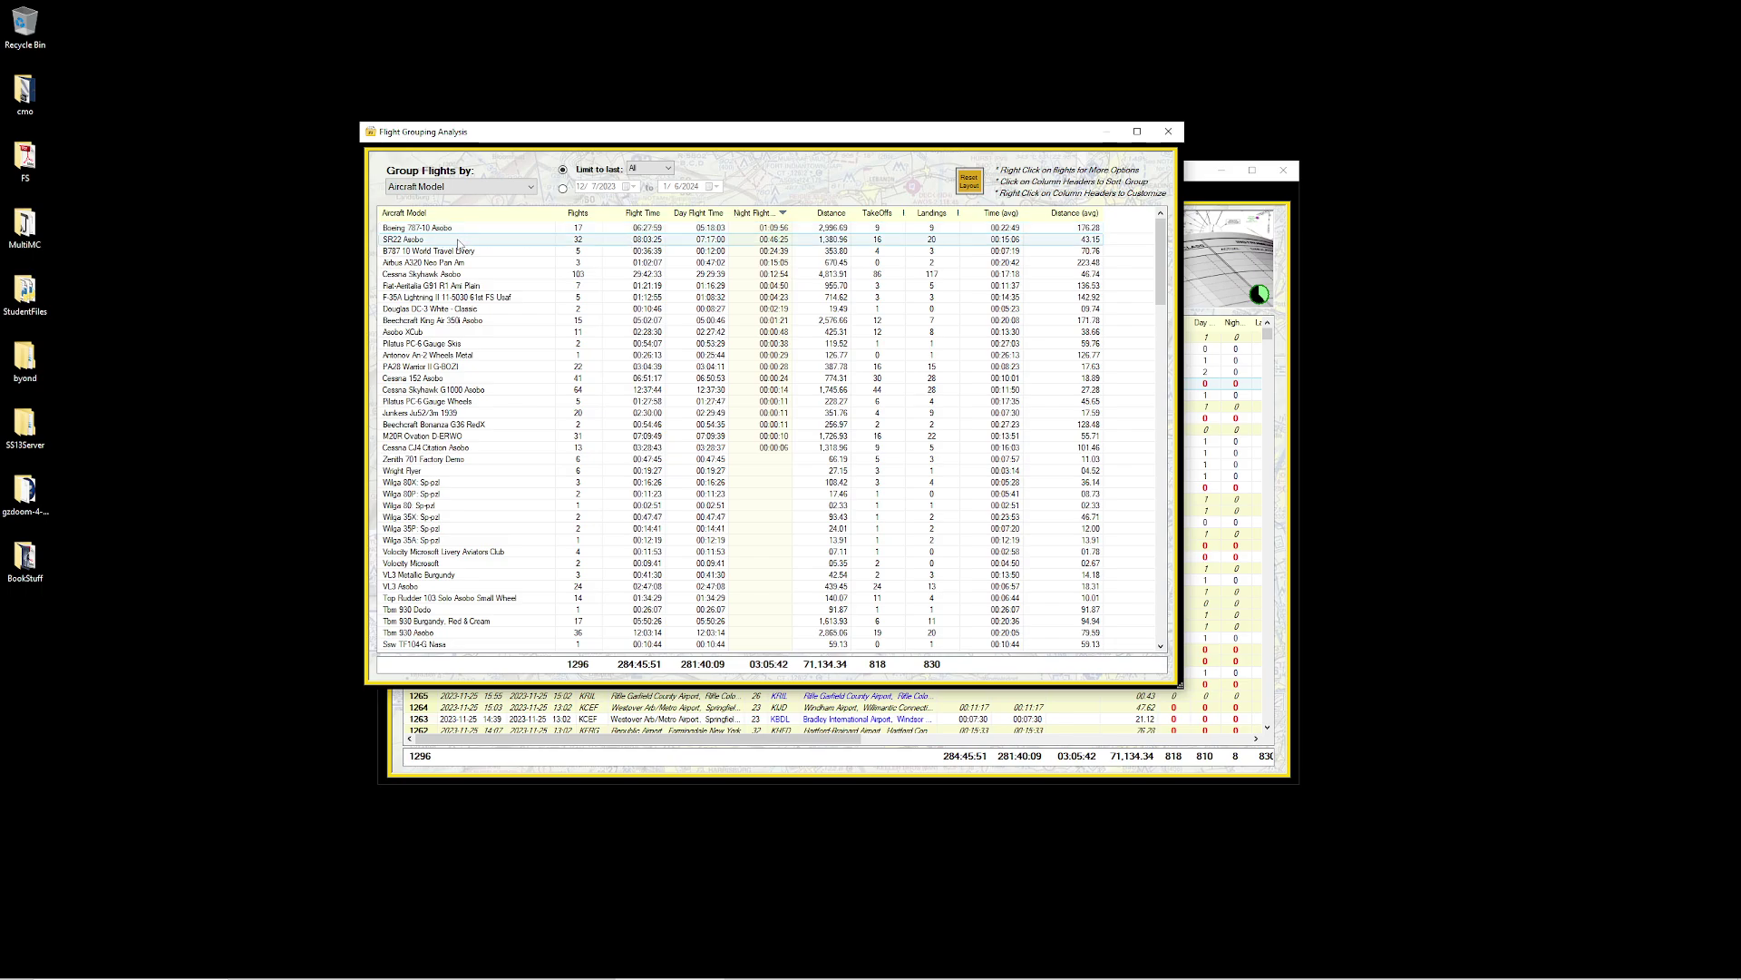
pyautogui.click(418, 262)
# Step: Rank aircraft by day flight time, longest first, with Cessna Skyhawk Asobo leading at 29:29:39
pyautogui.click(449, 251)
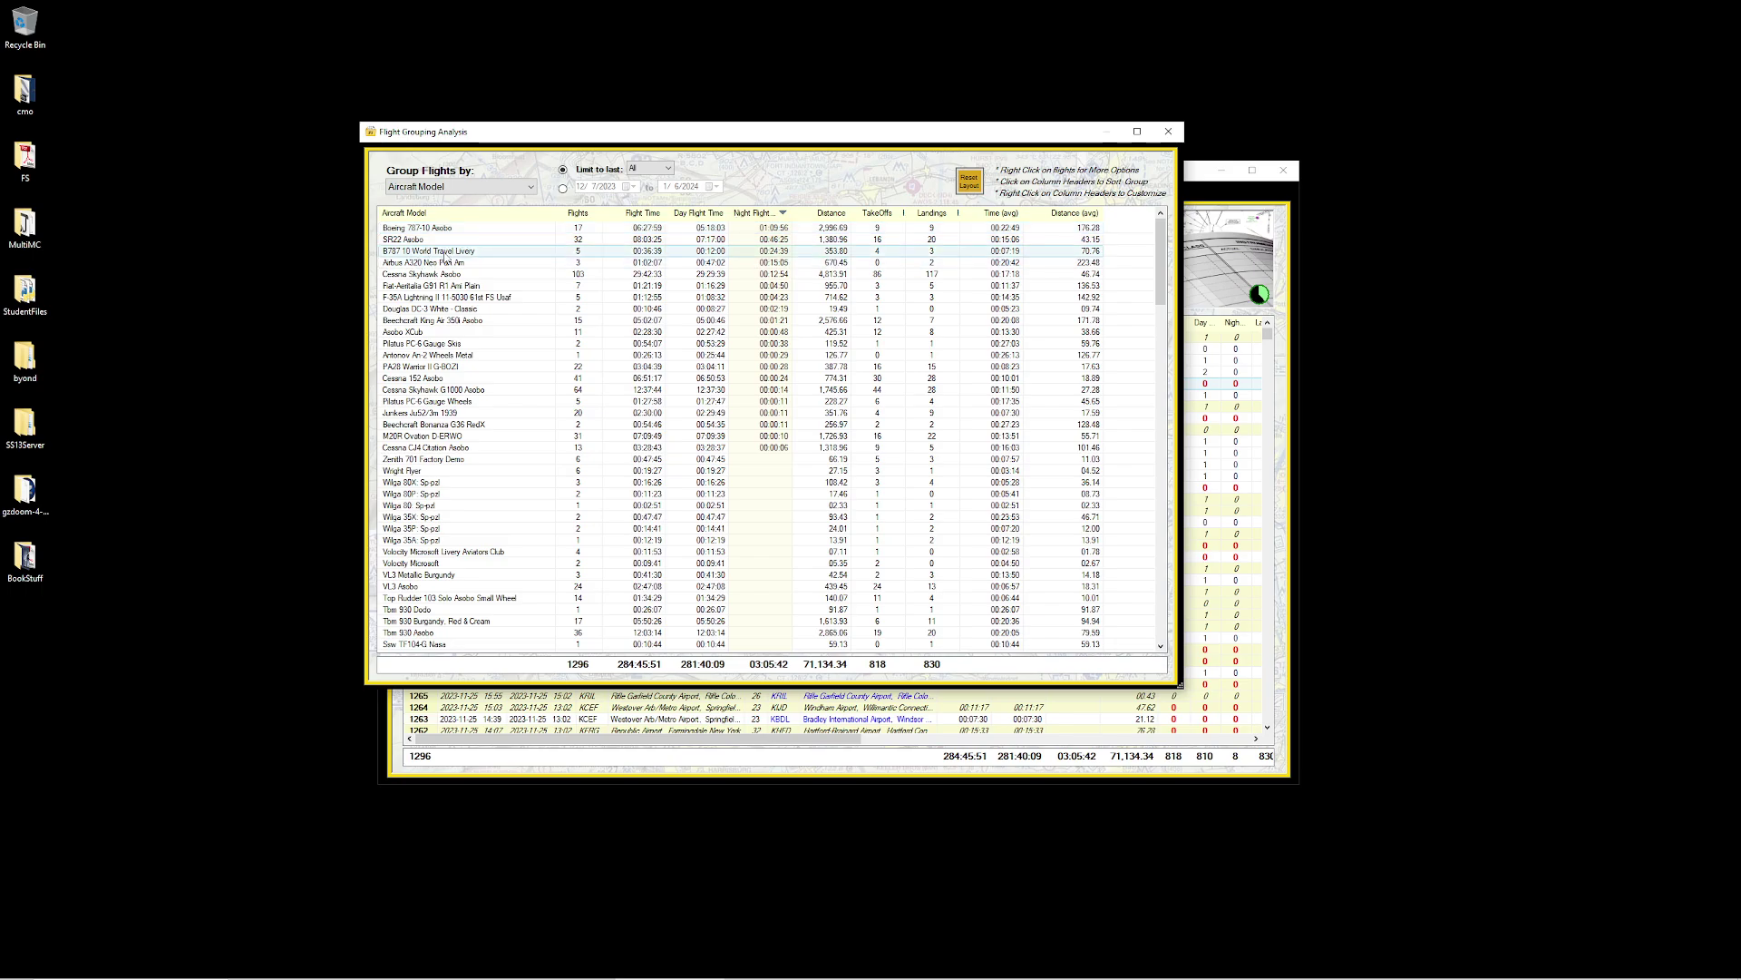
pyautogui.click(434, 263)
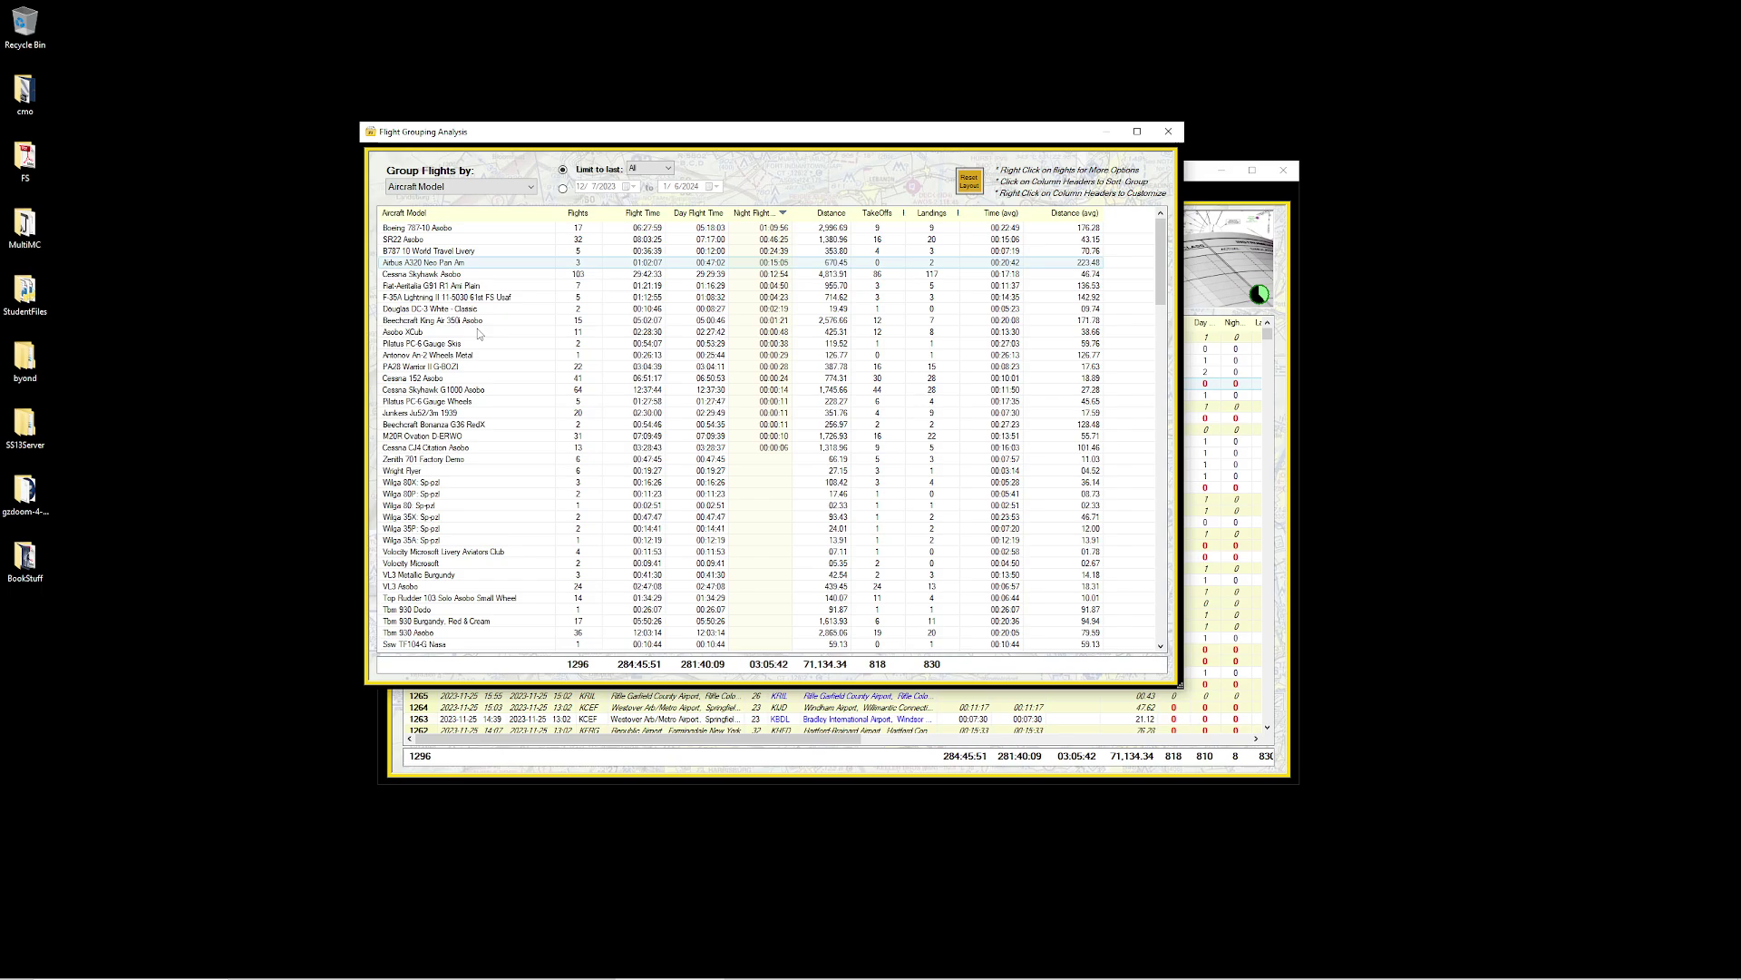
pyautogui.click(703, 214)
pyautogui.click(706, 214)
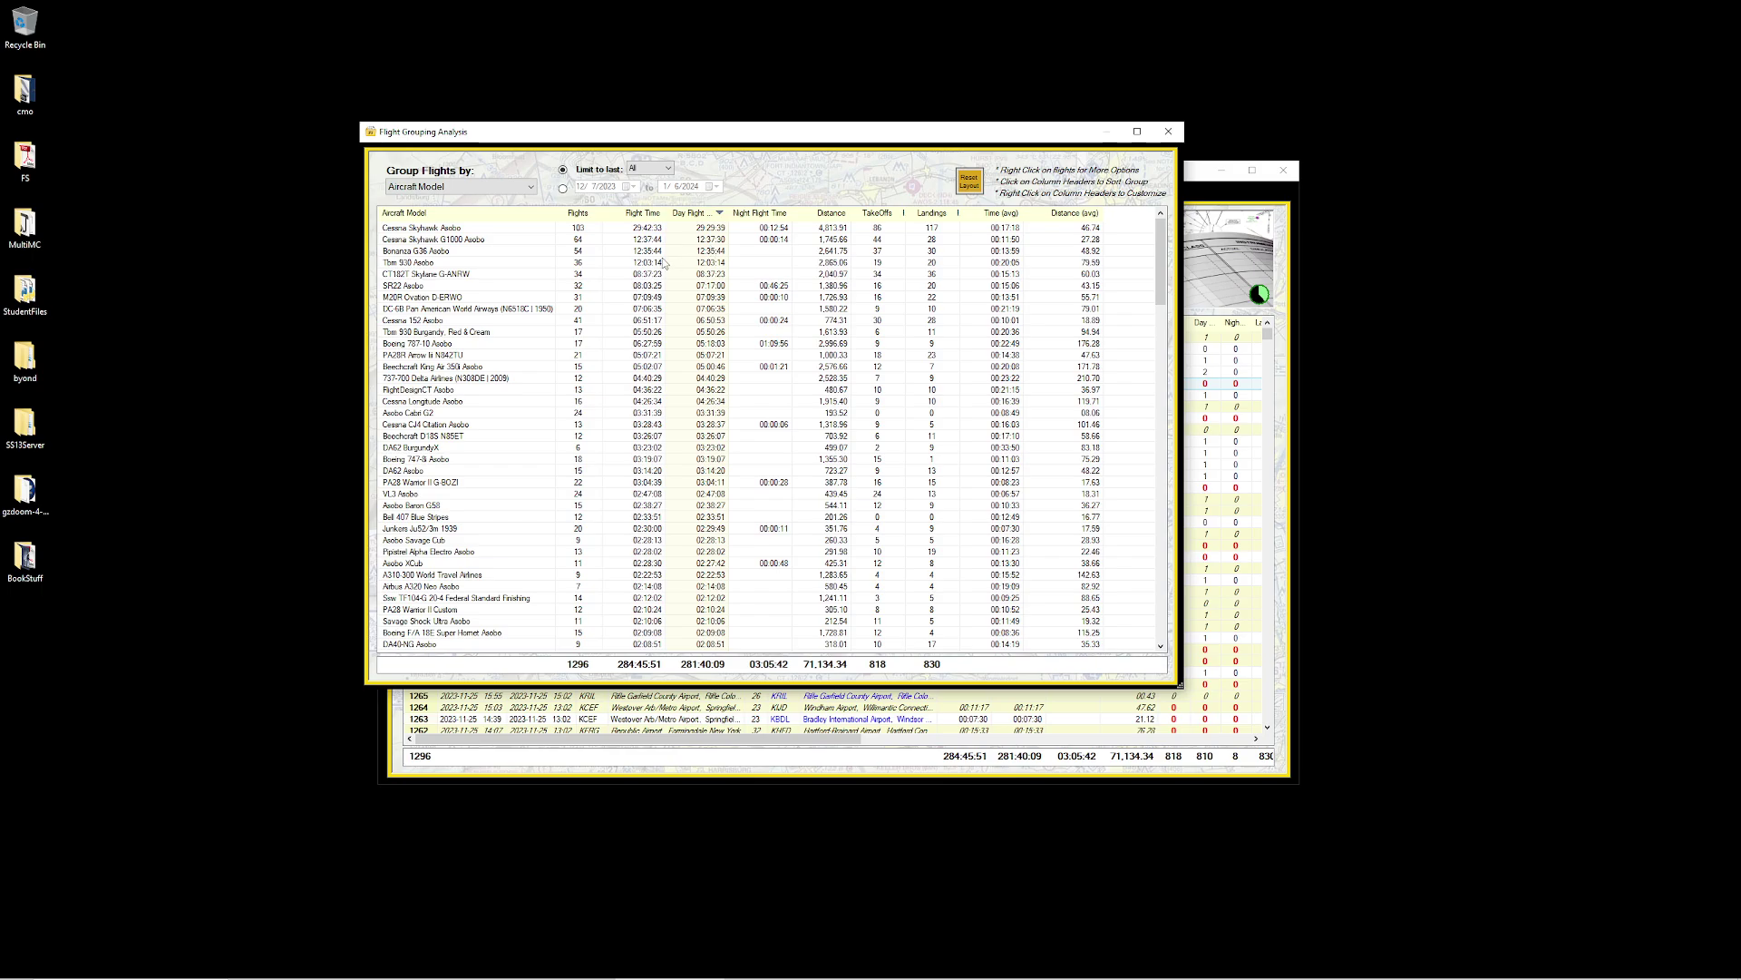
pyautogui.click(830, 214)
pyautogui.click(832, 216)
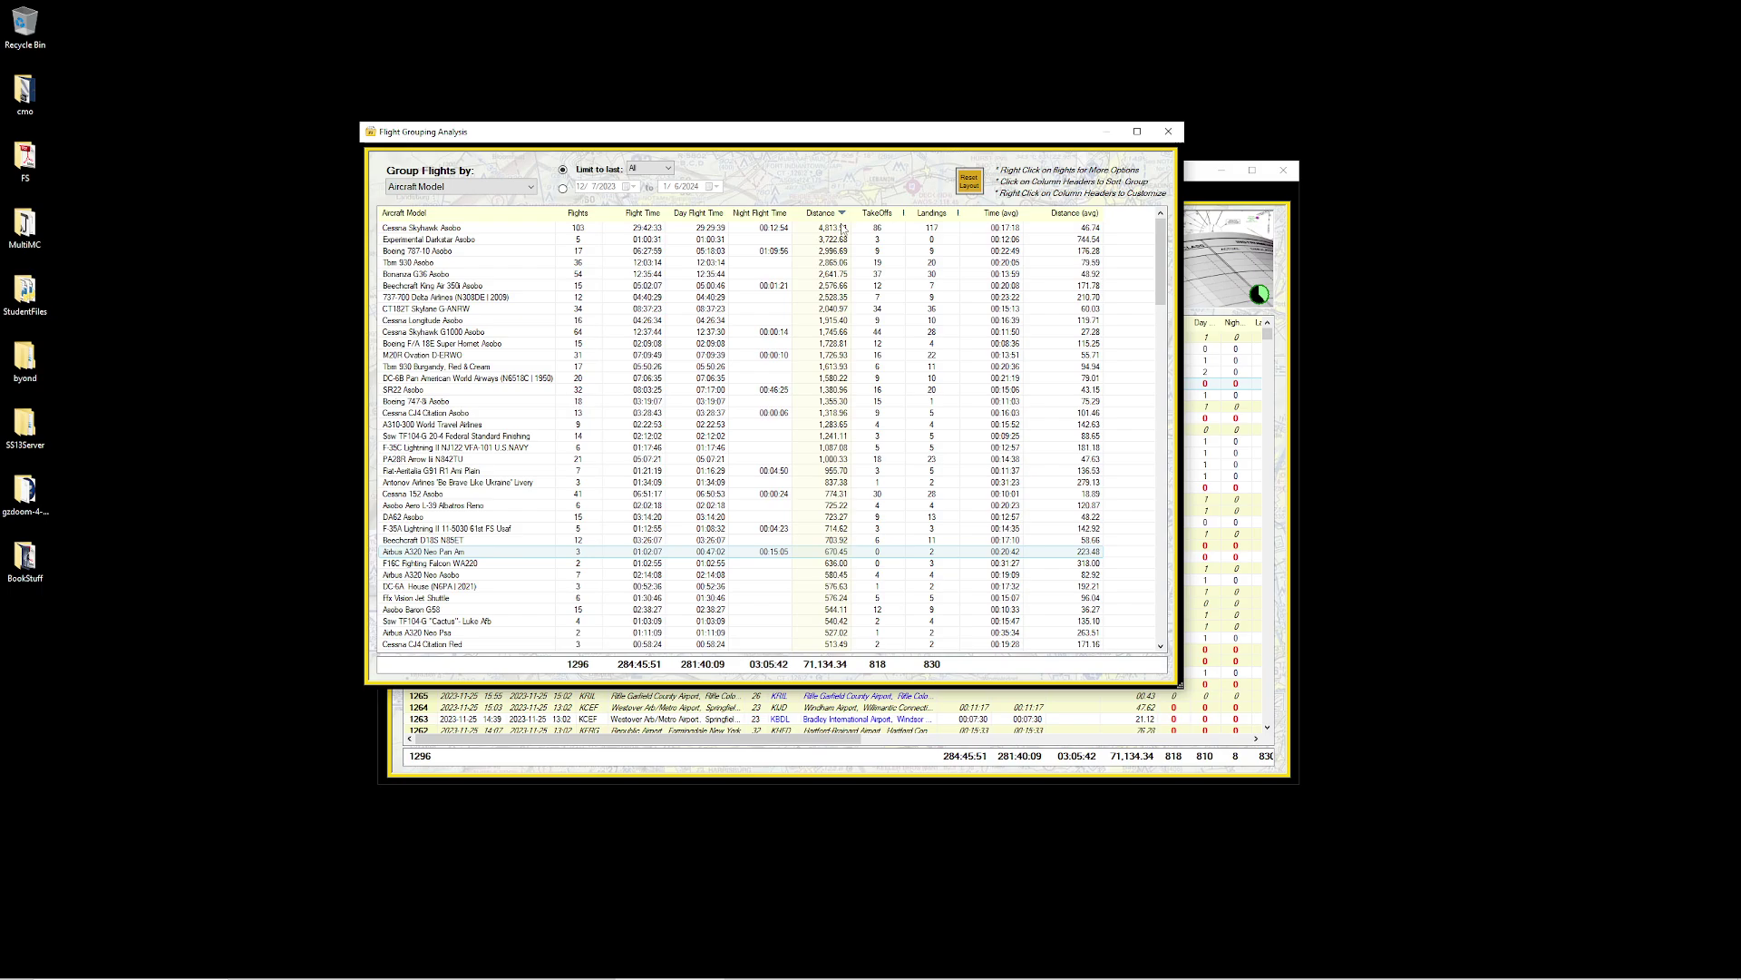
pyautogui.click(791, 229)
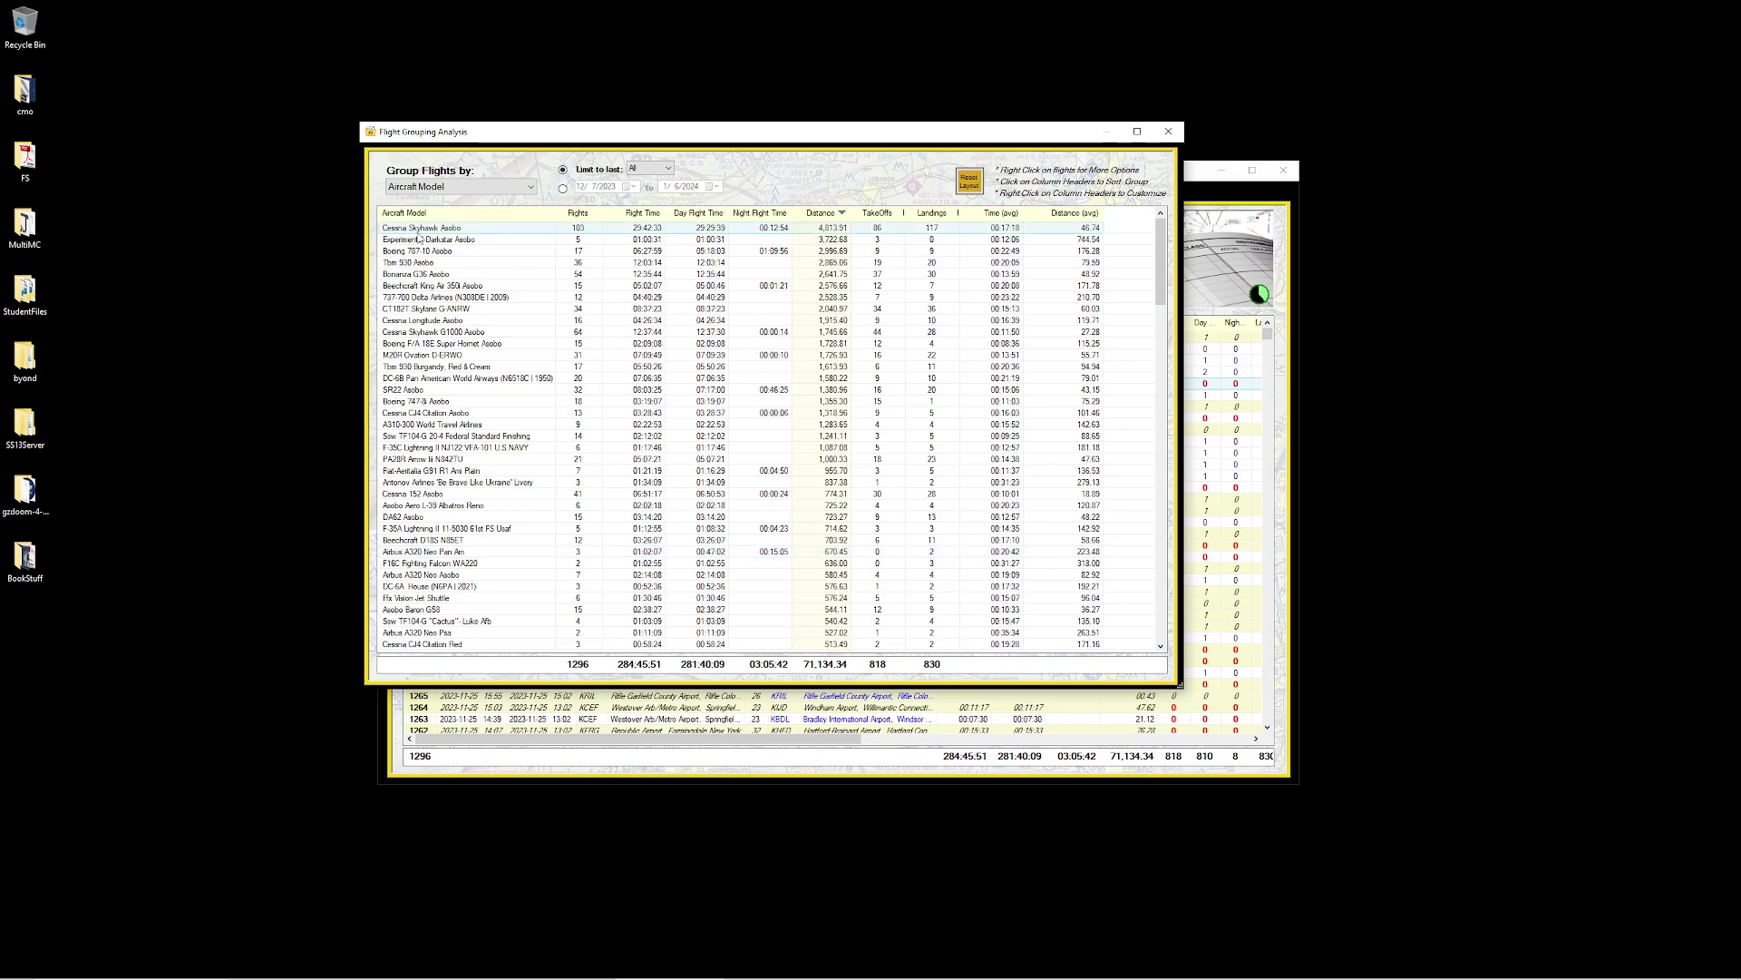
pyautogui.click(459, 241)
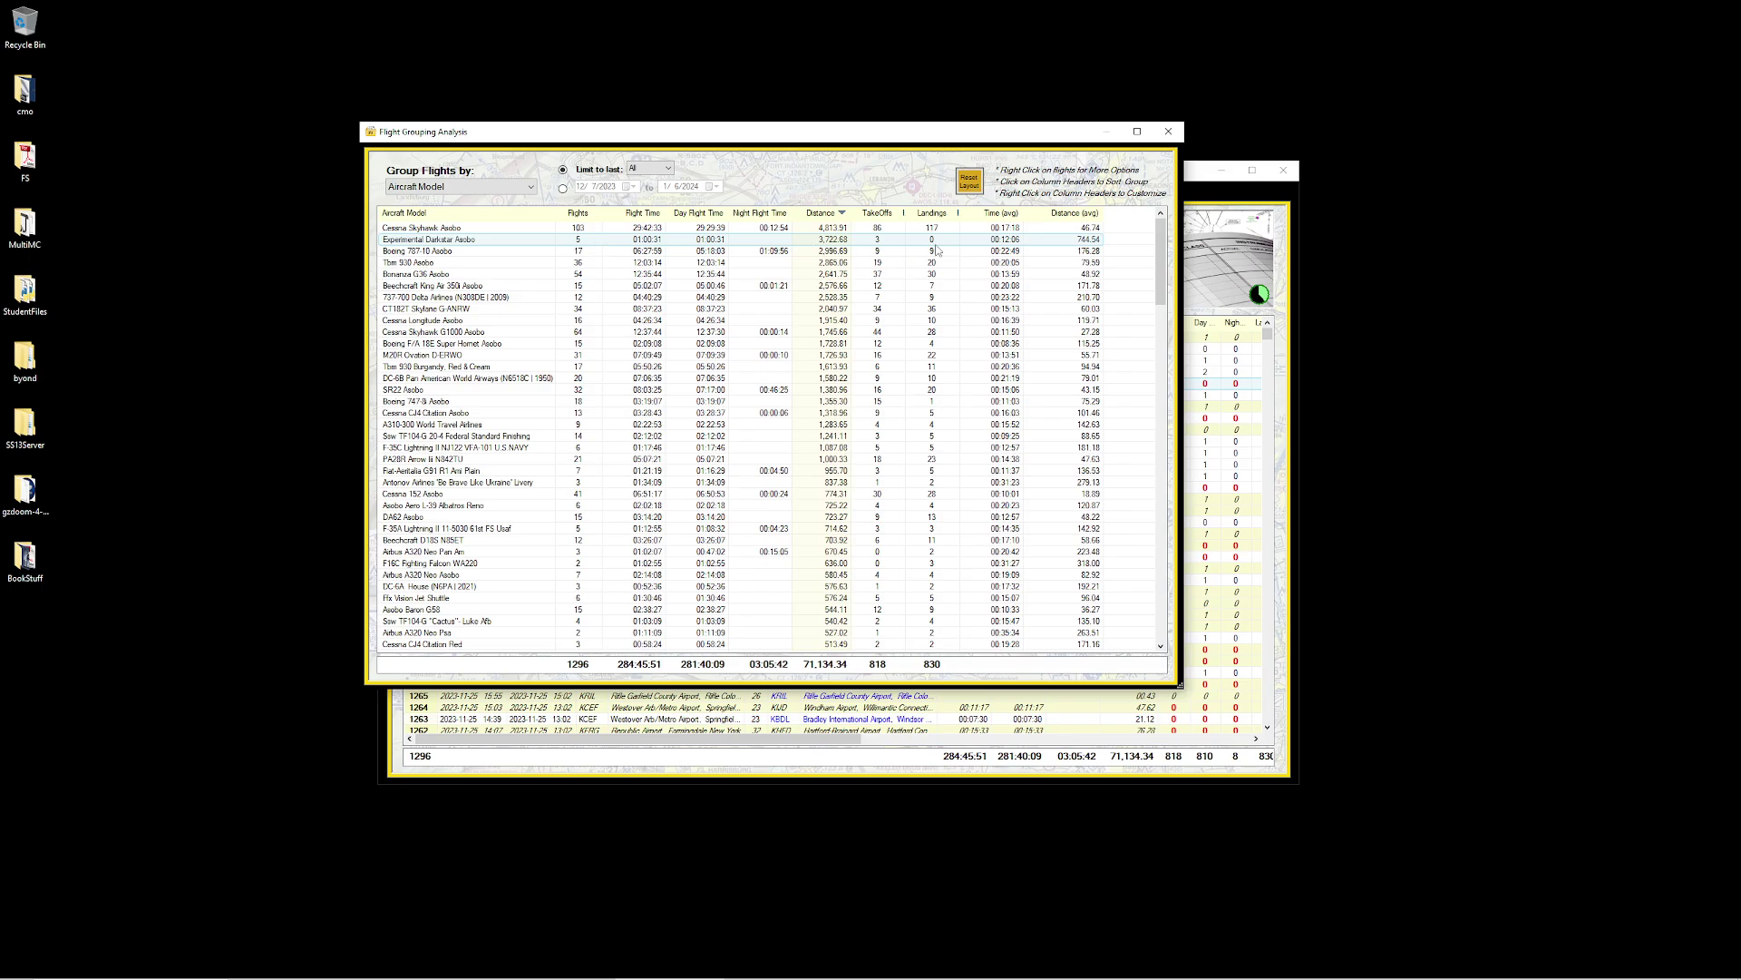
pyautogui.click(786, 254)
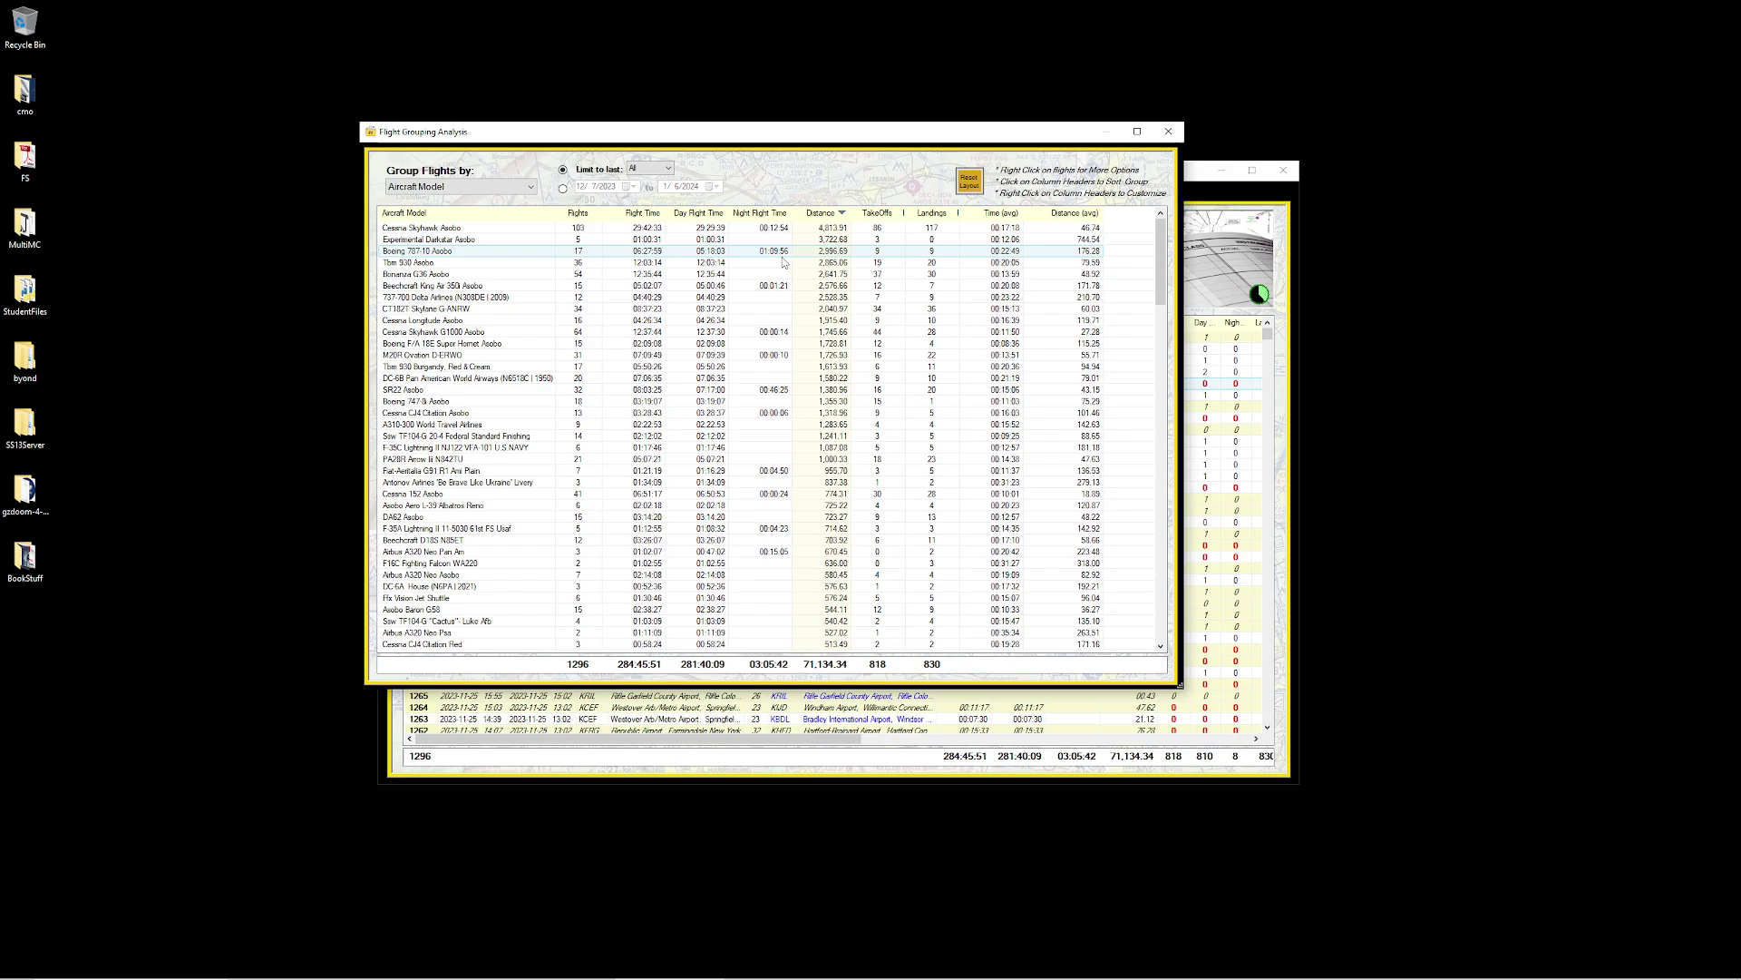
pyautogui.click(764, 287)
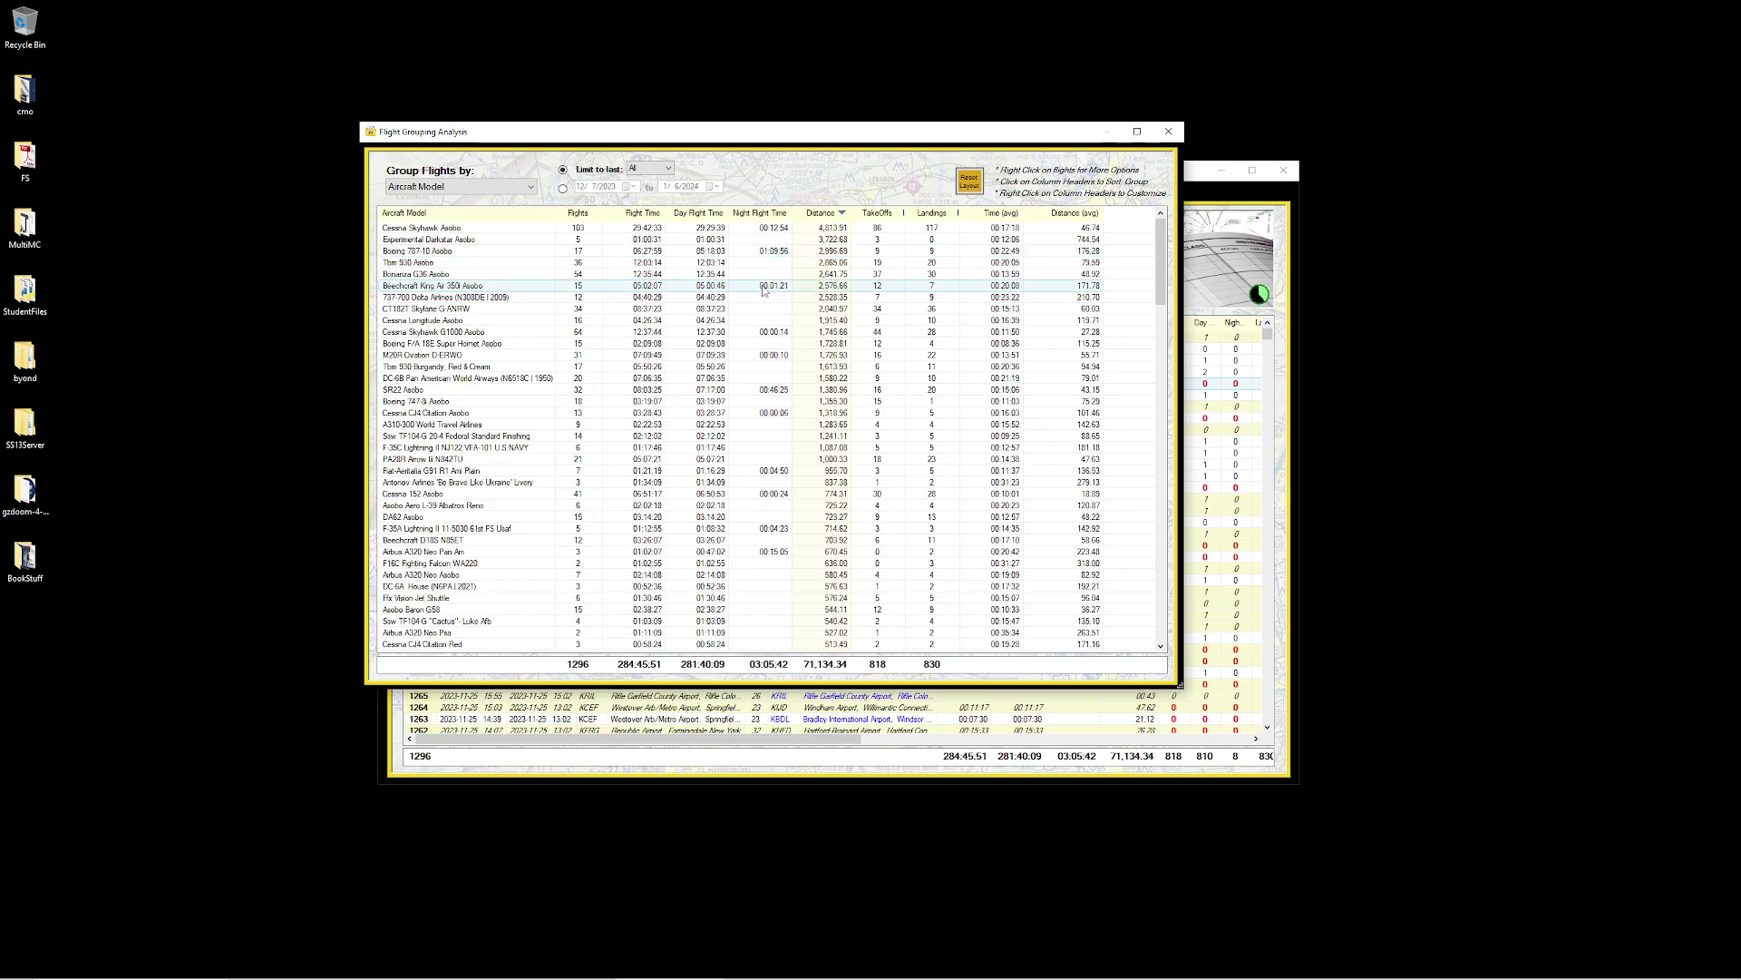
pyautogui.click(505, 299)
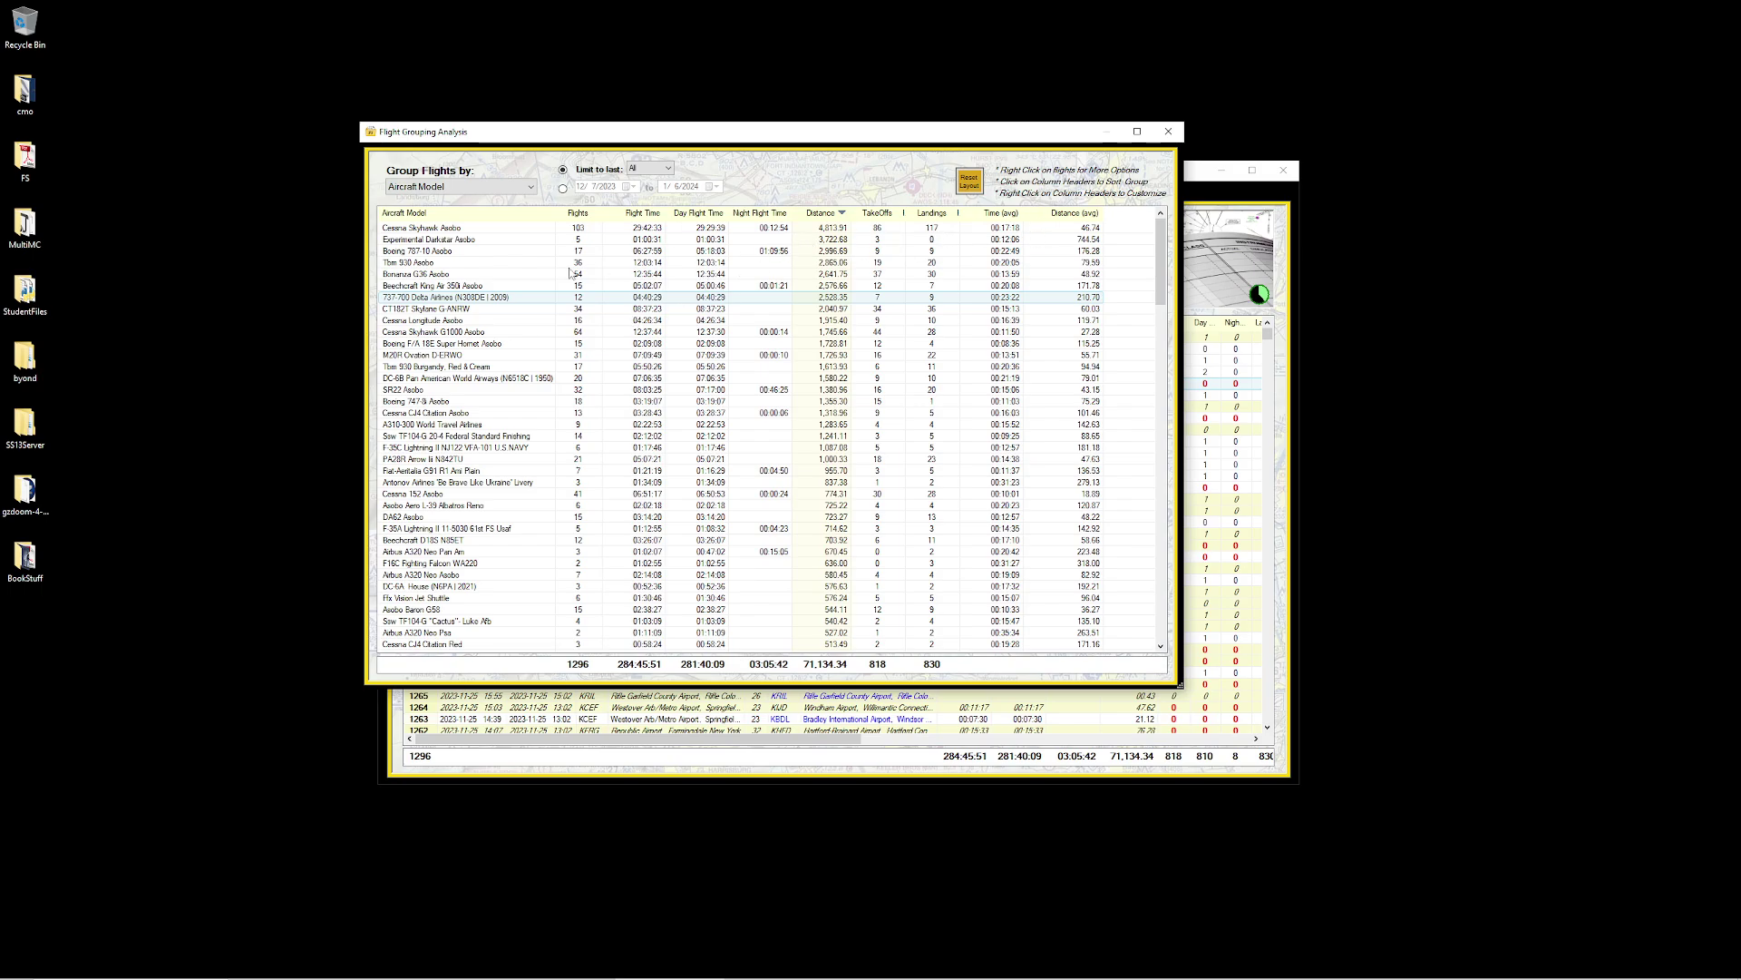
pyautogui.click(508, 252)
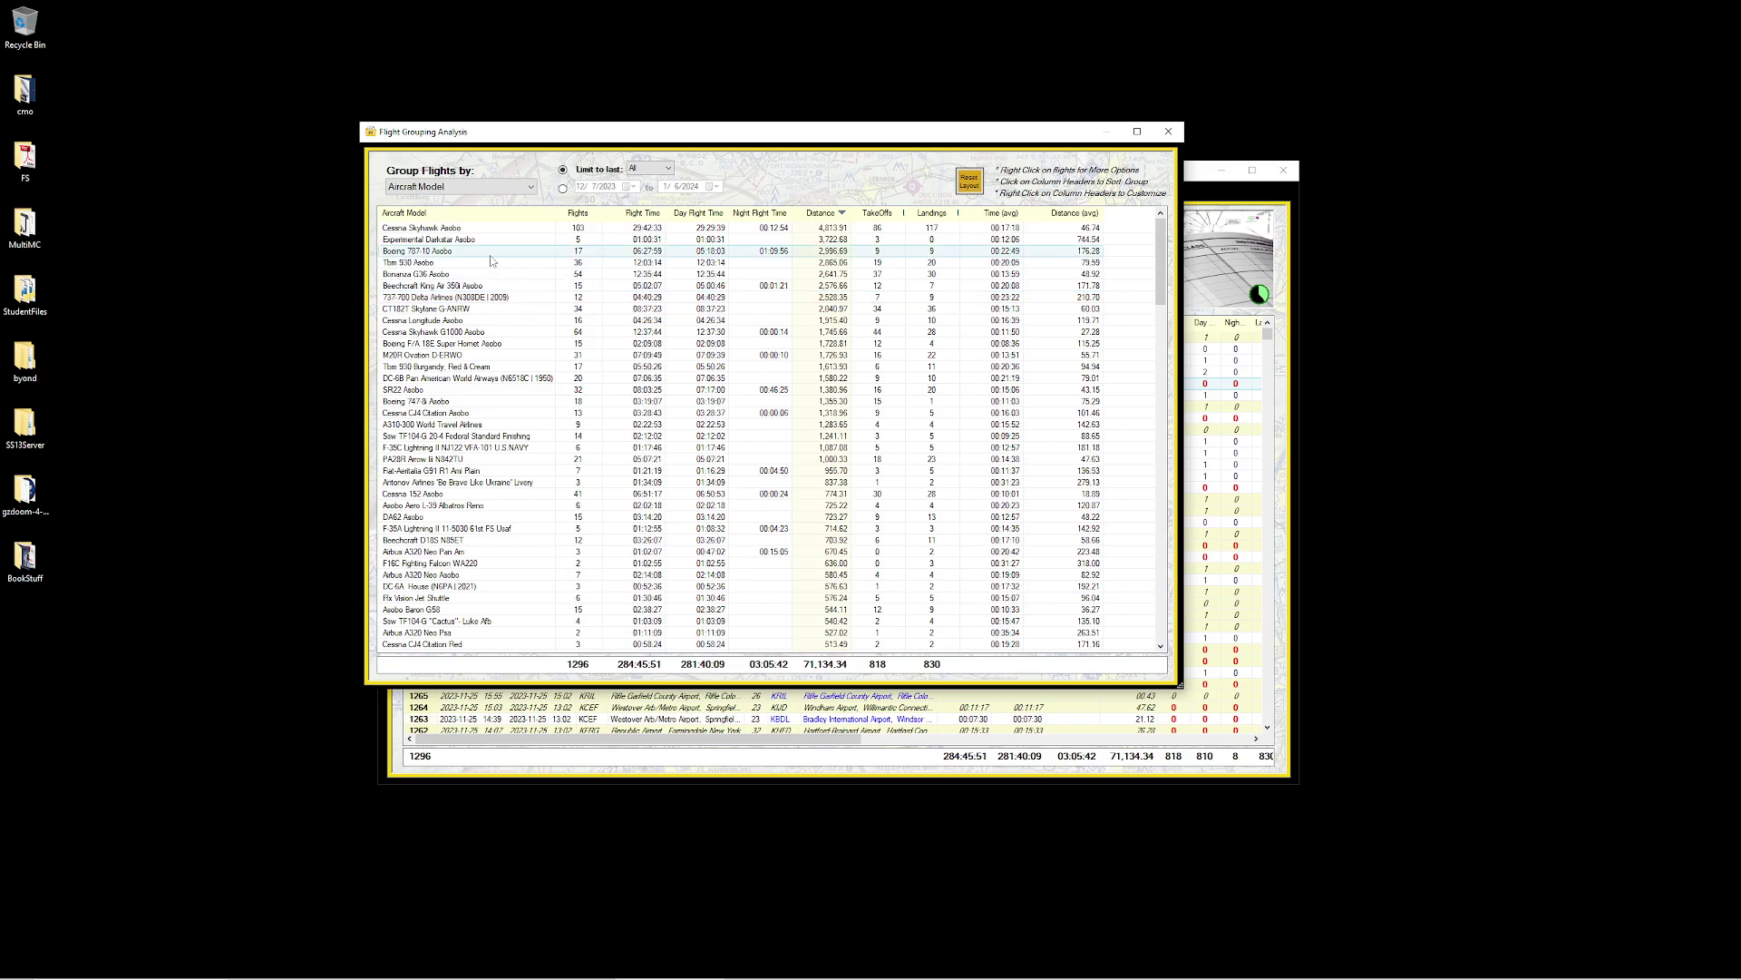
pyautogui.press('XF86Calculator')
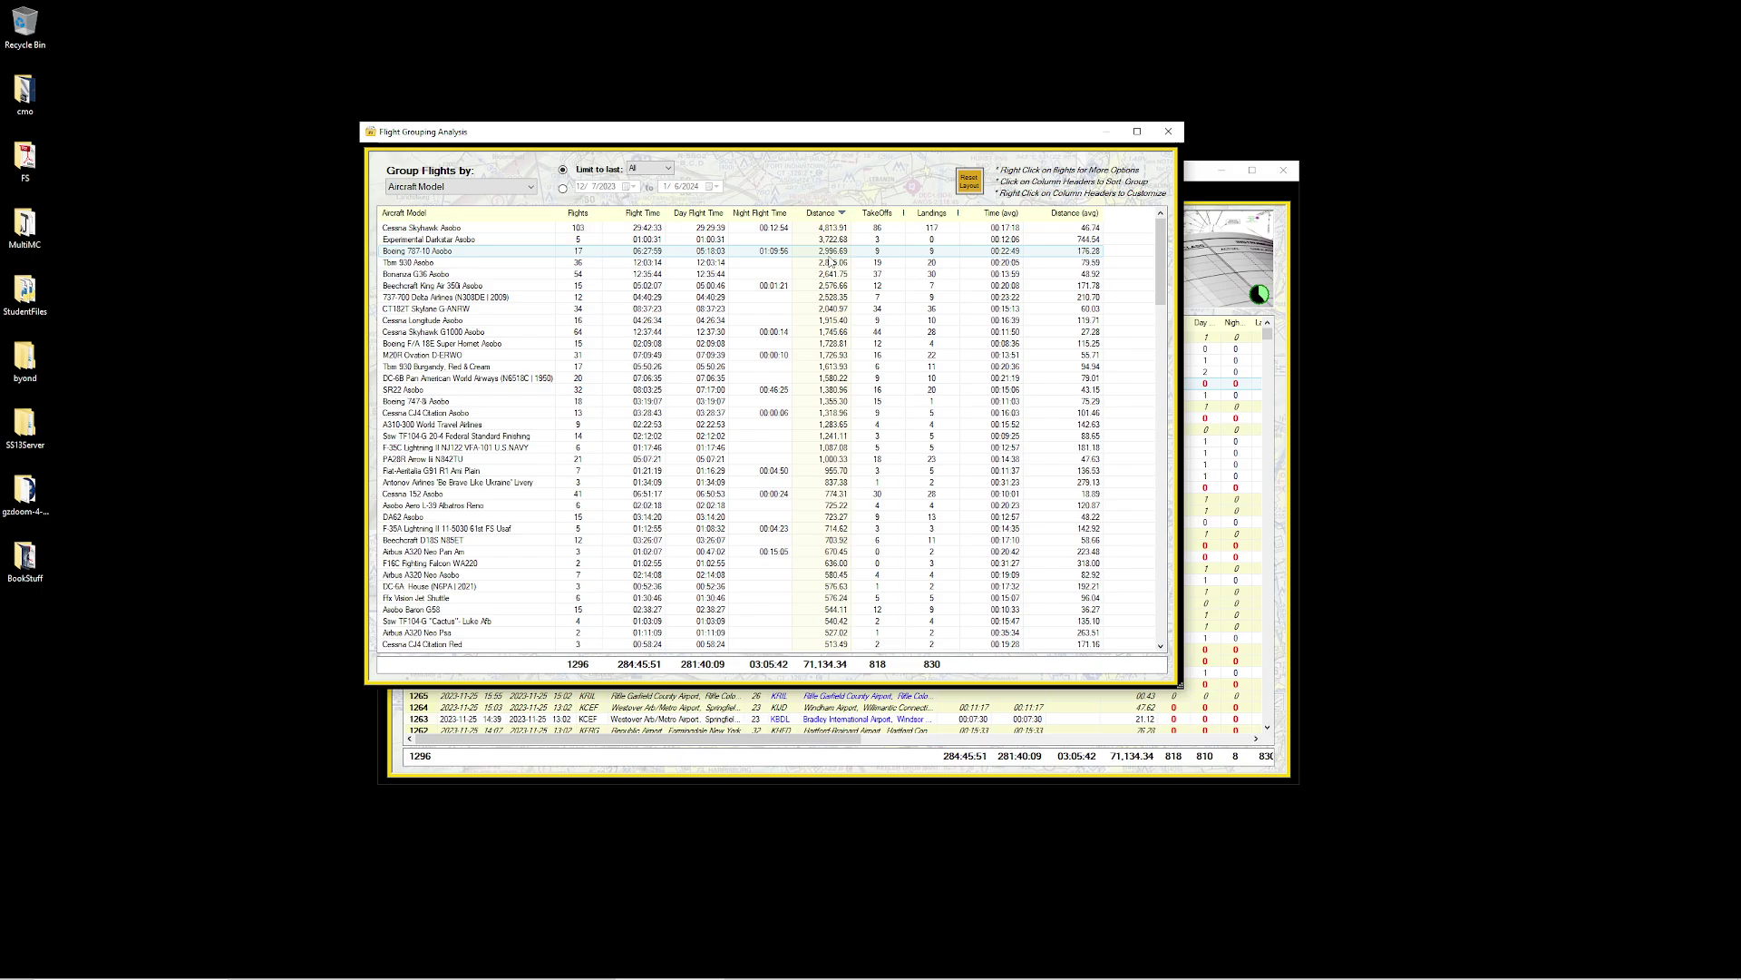
pyautogui.write('3000 ÷ ')
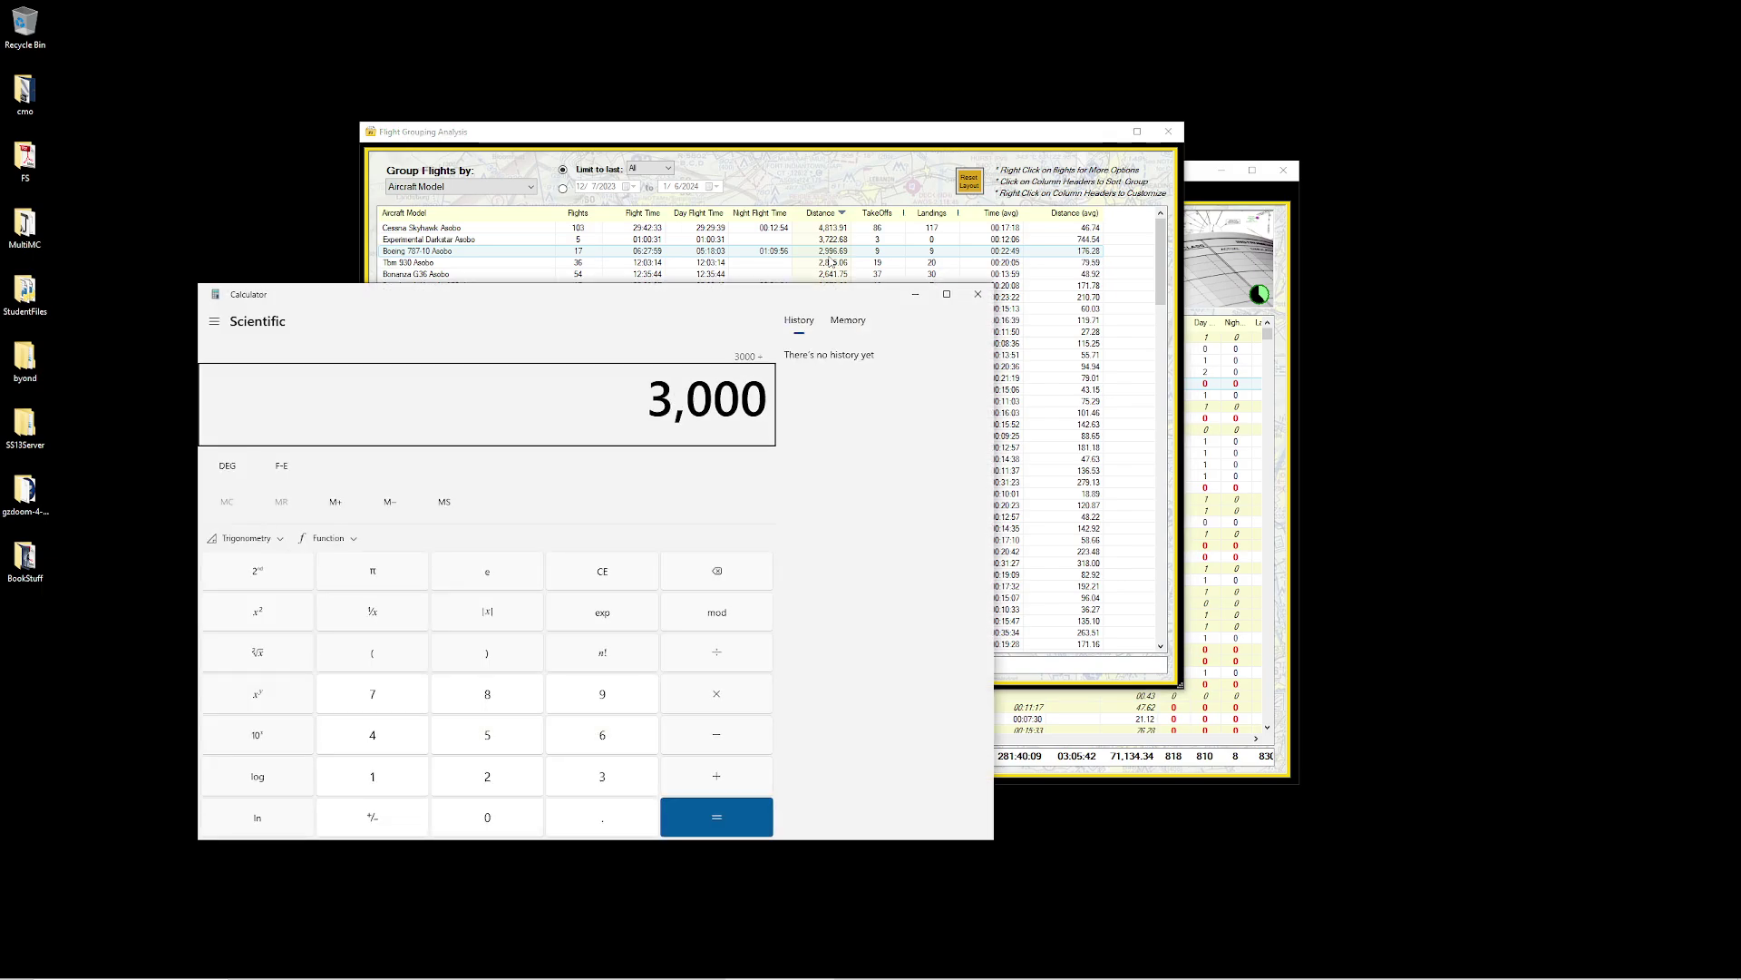
pyautogui.write('6')
pyautogui.press('Return')
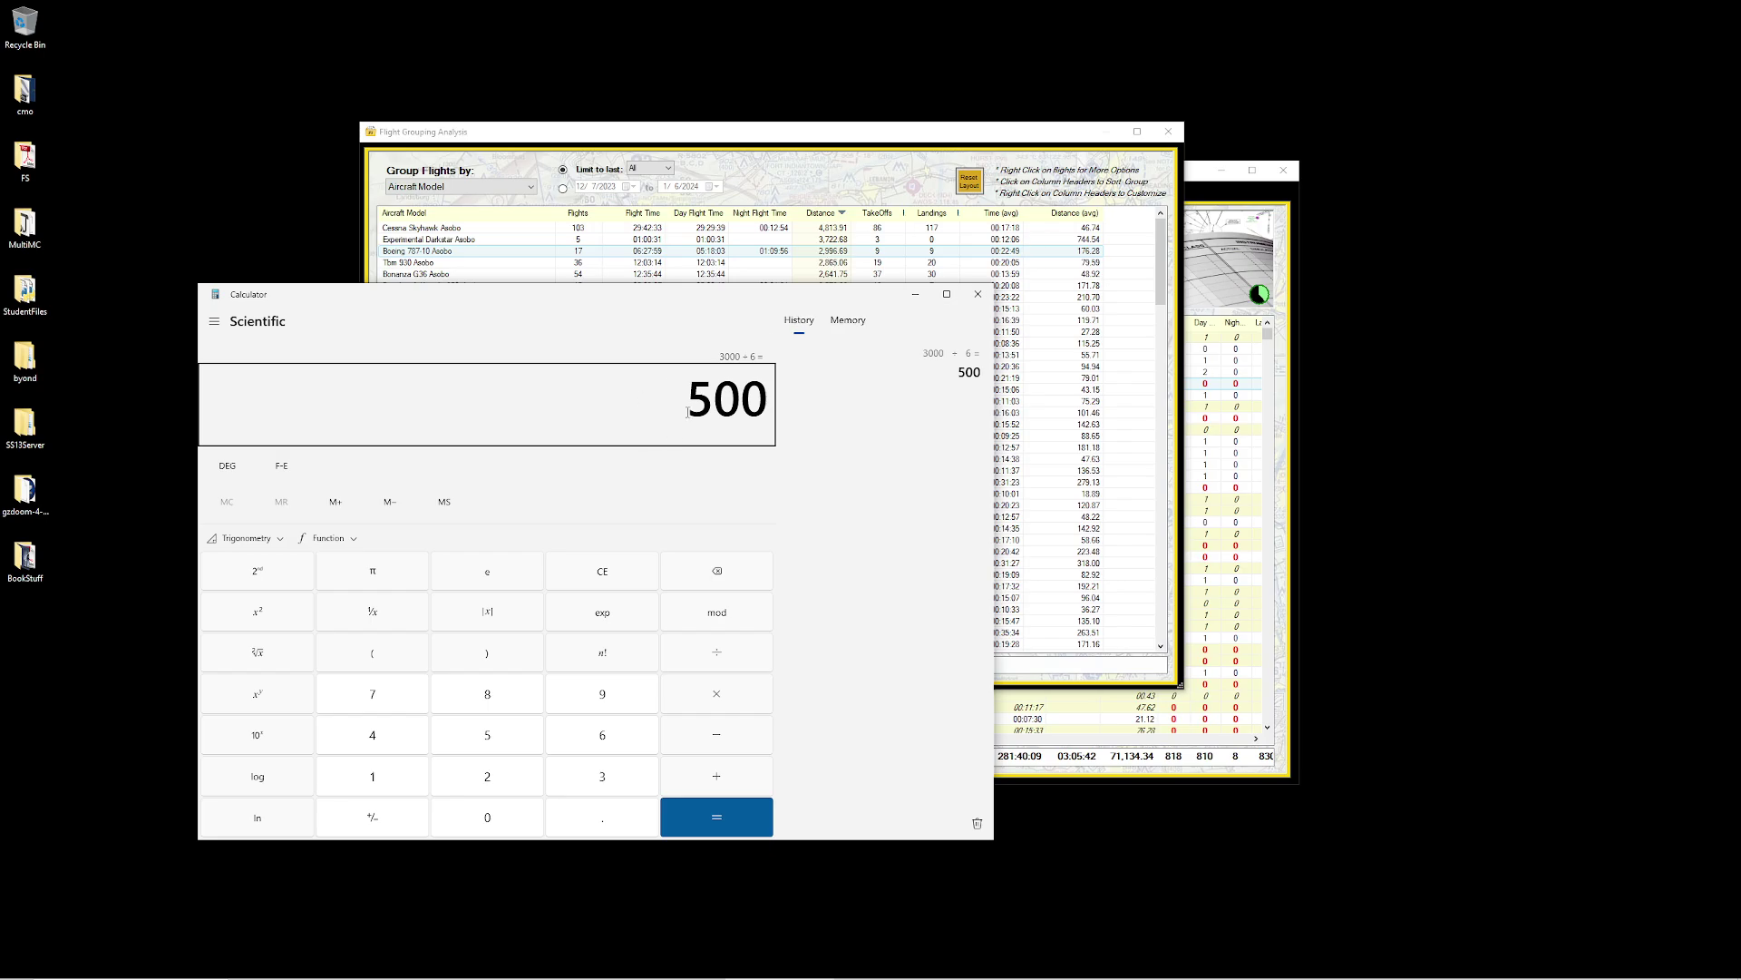
pyautogui.hotkey('ctrl', 'c')
pyautogui.click(990, 300)
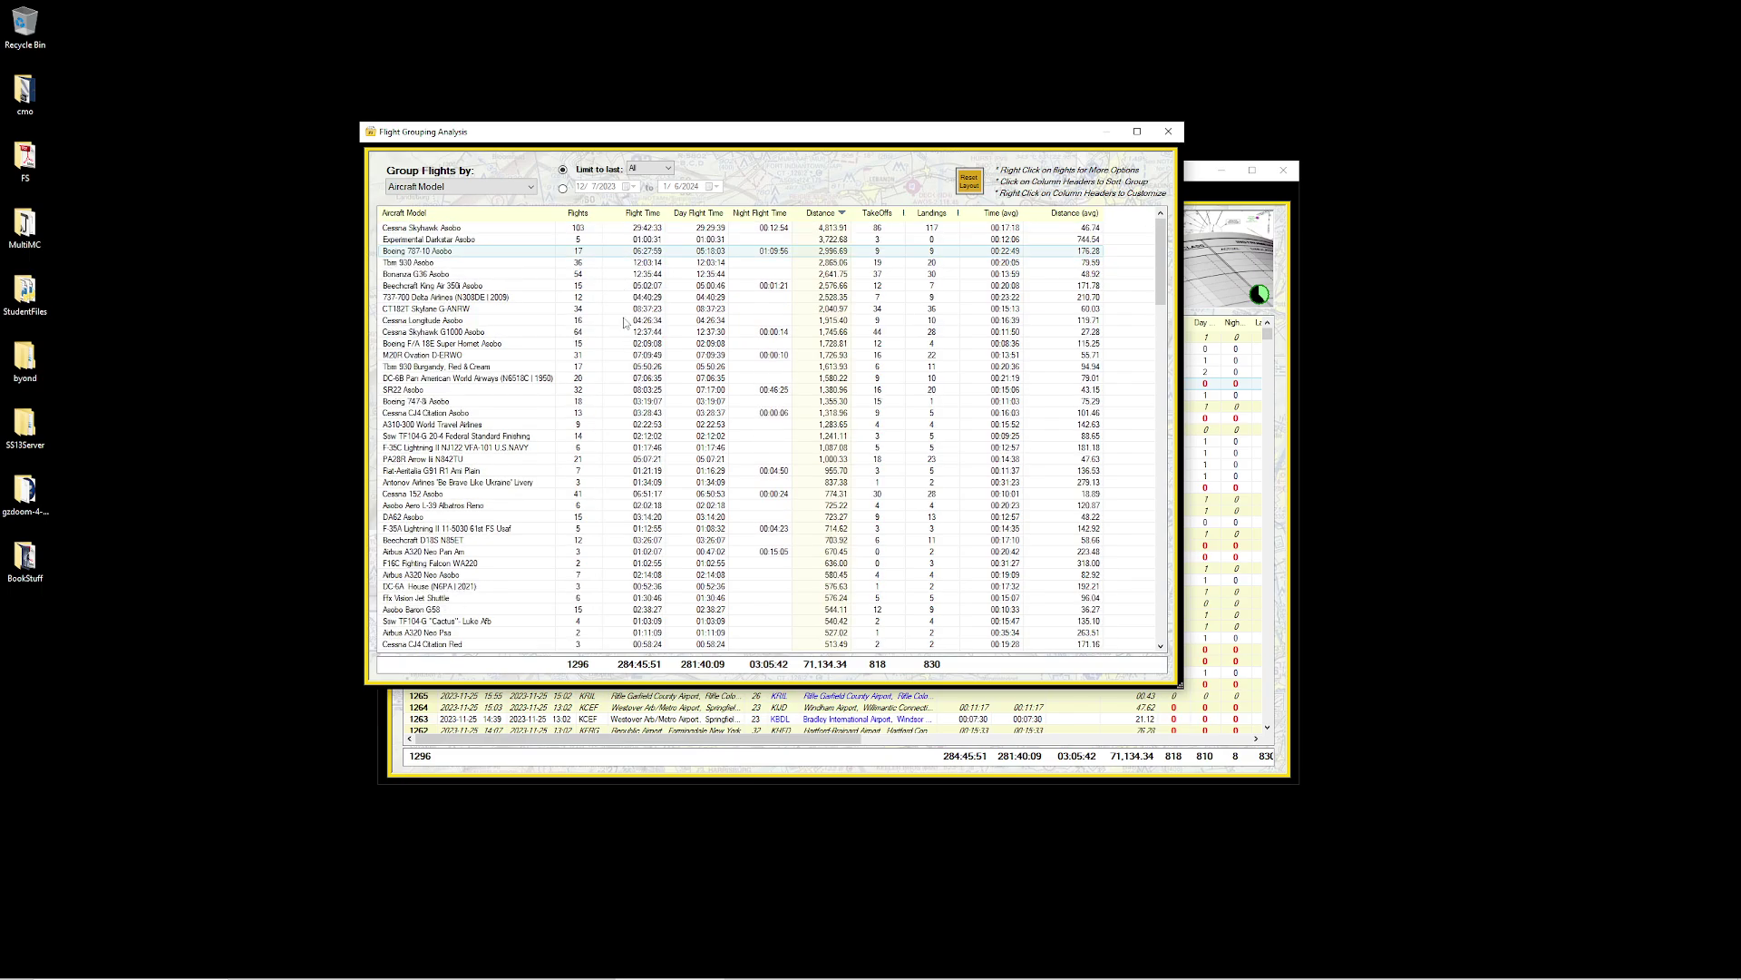
pyautogui.rightClick(645, 277)
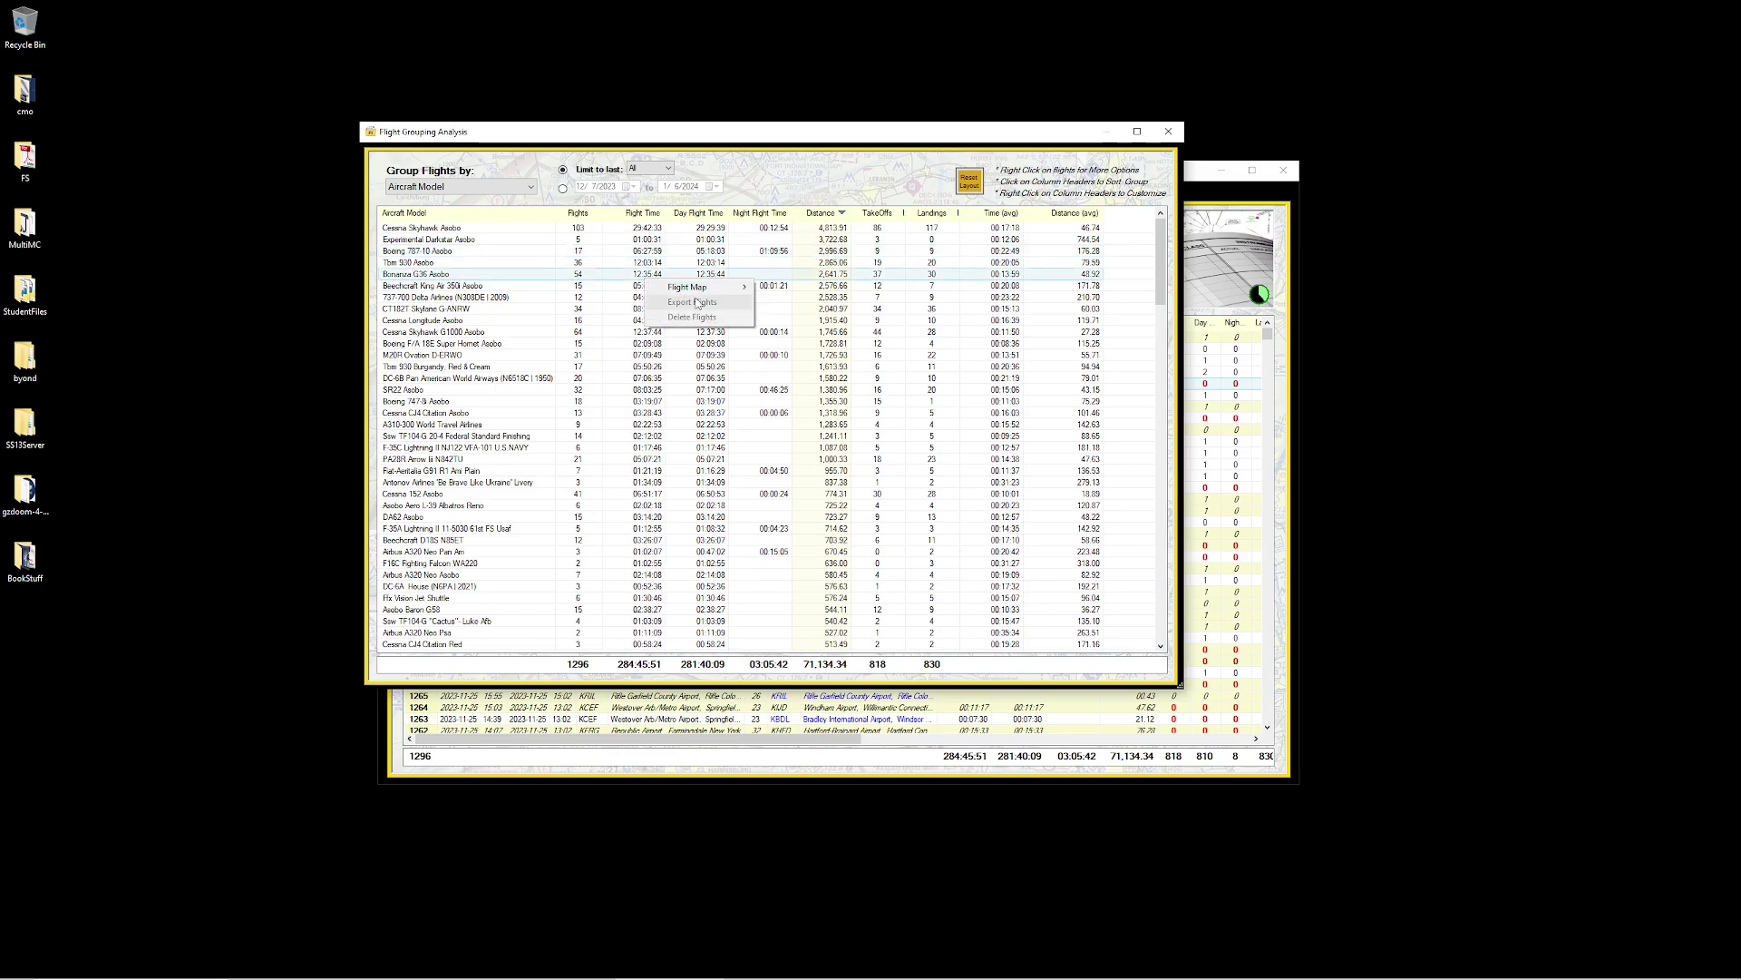
pyautogui.moveTo(697, 288)
pyautogui.click(876, 285)
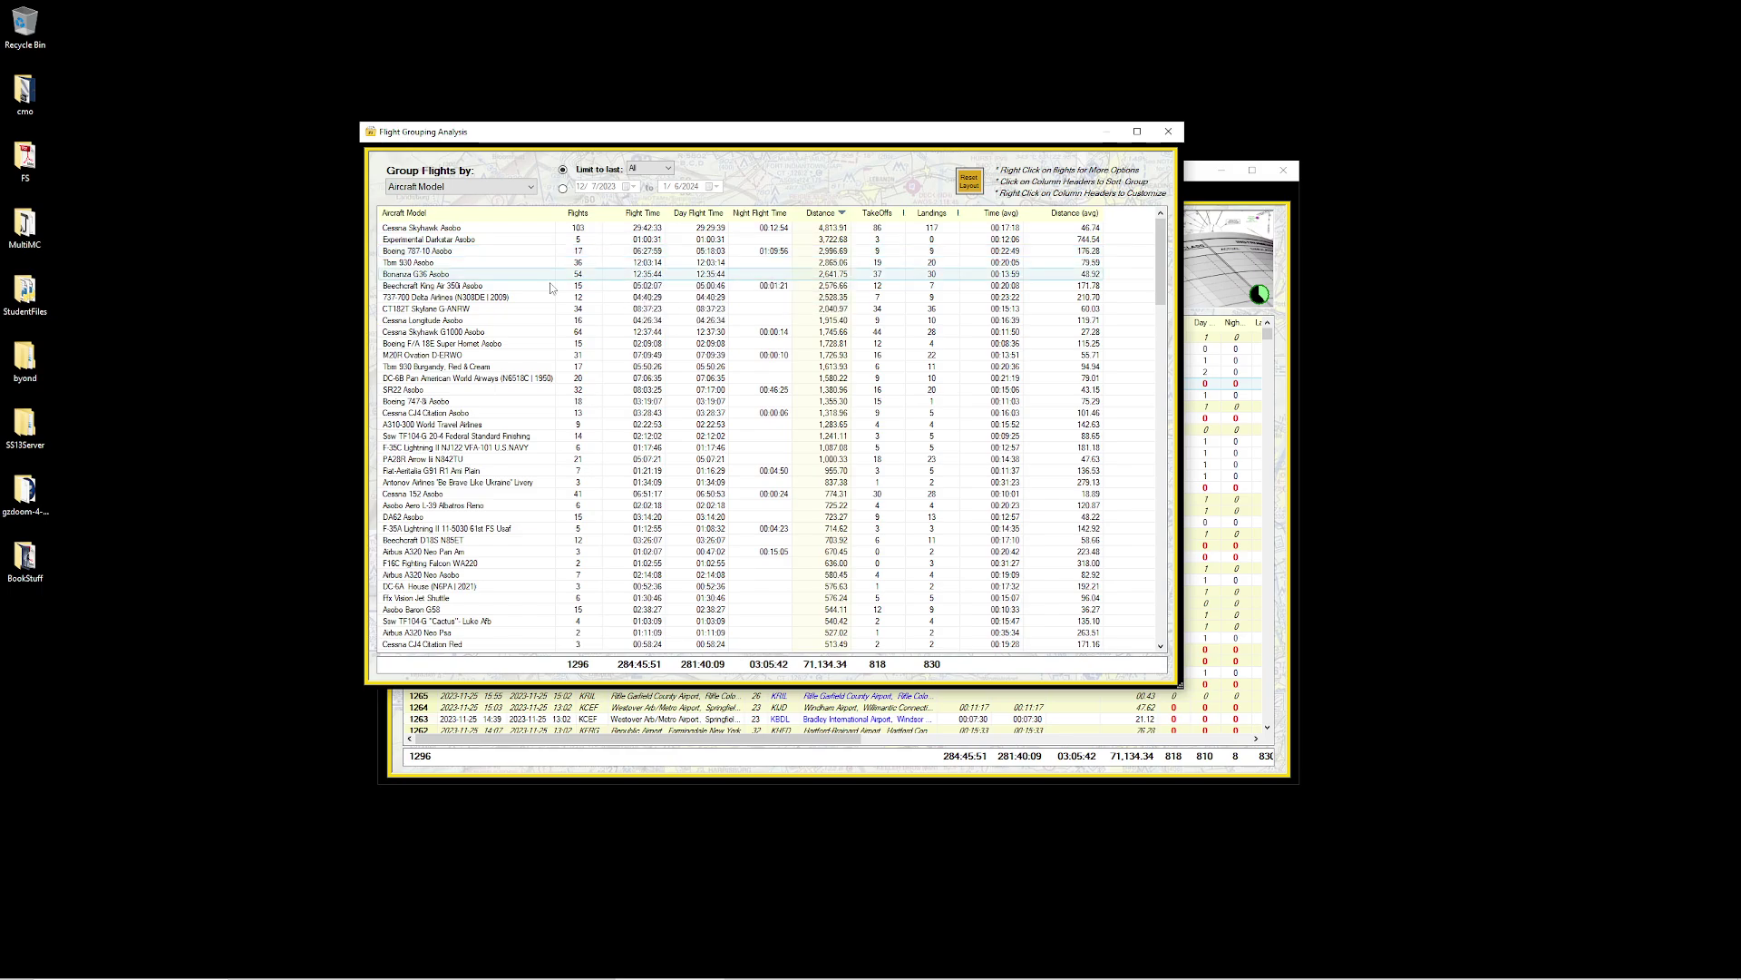
pyautogui.click(877, 285)
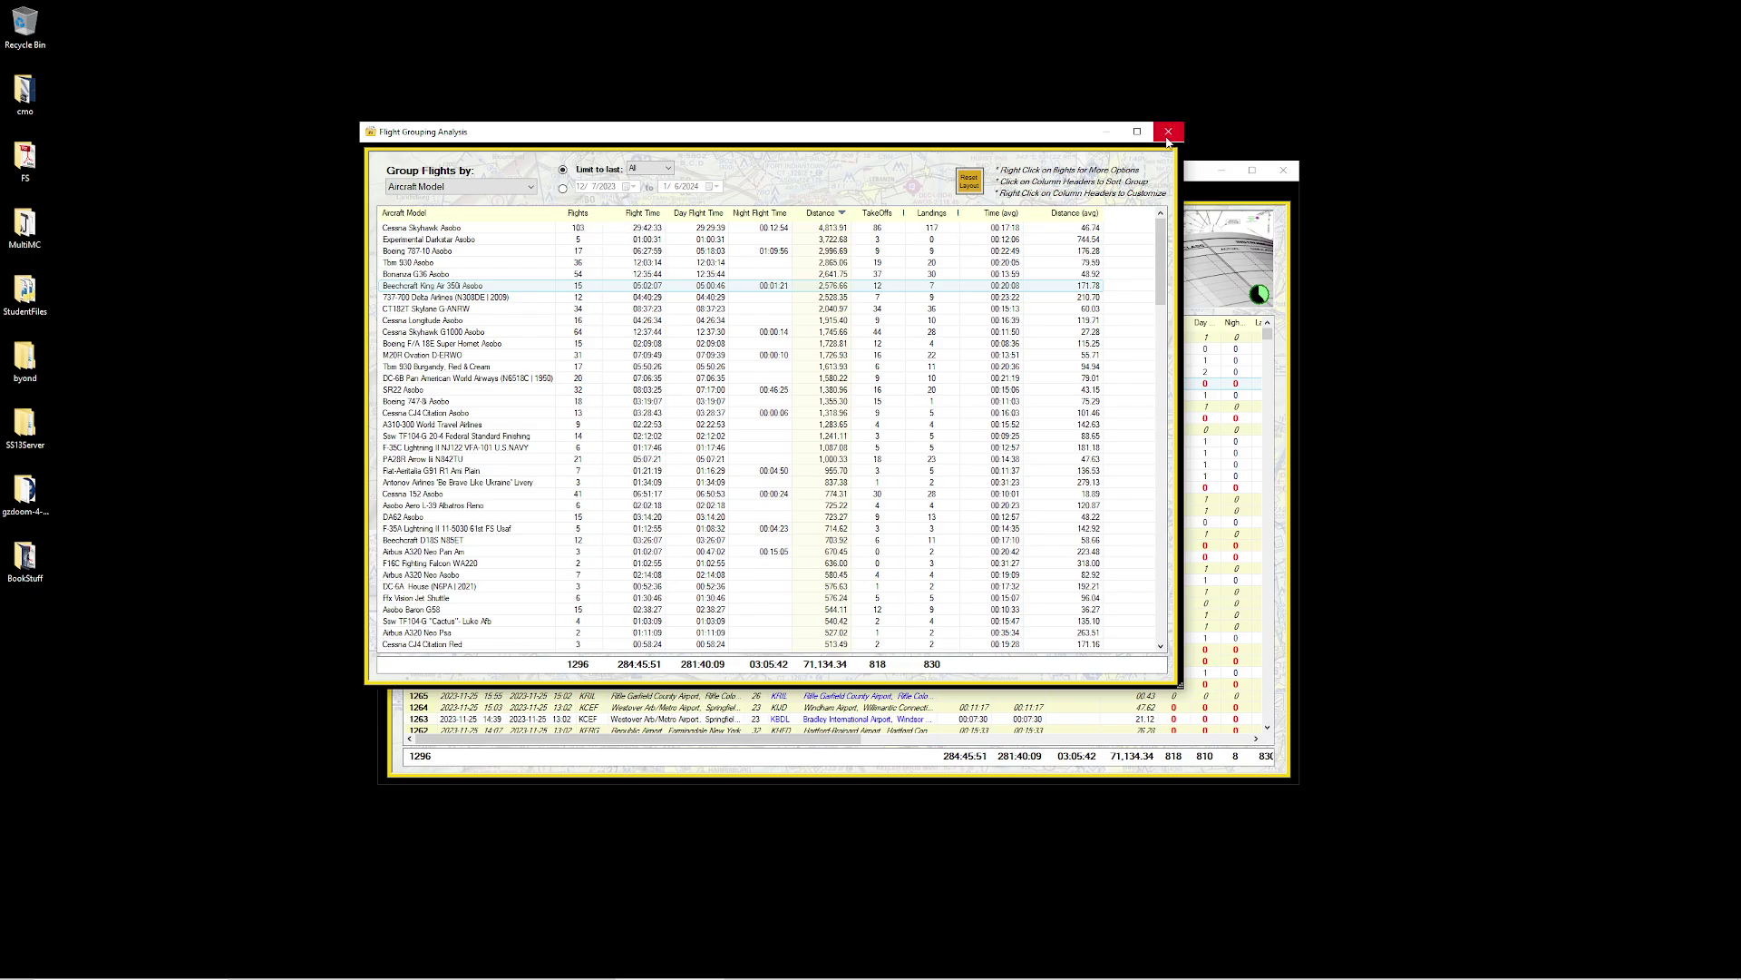
# Step: Close the Flight Grouping Analysis window and scroll down through the main flight list
pyautogui.click(1168, 134)
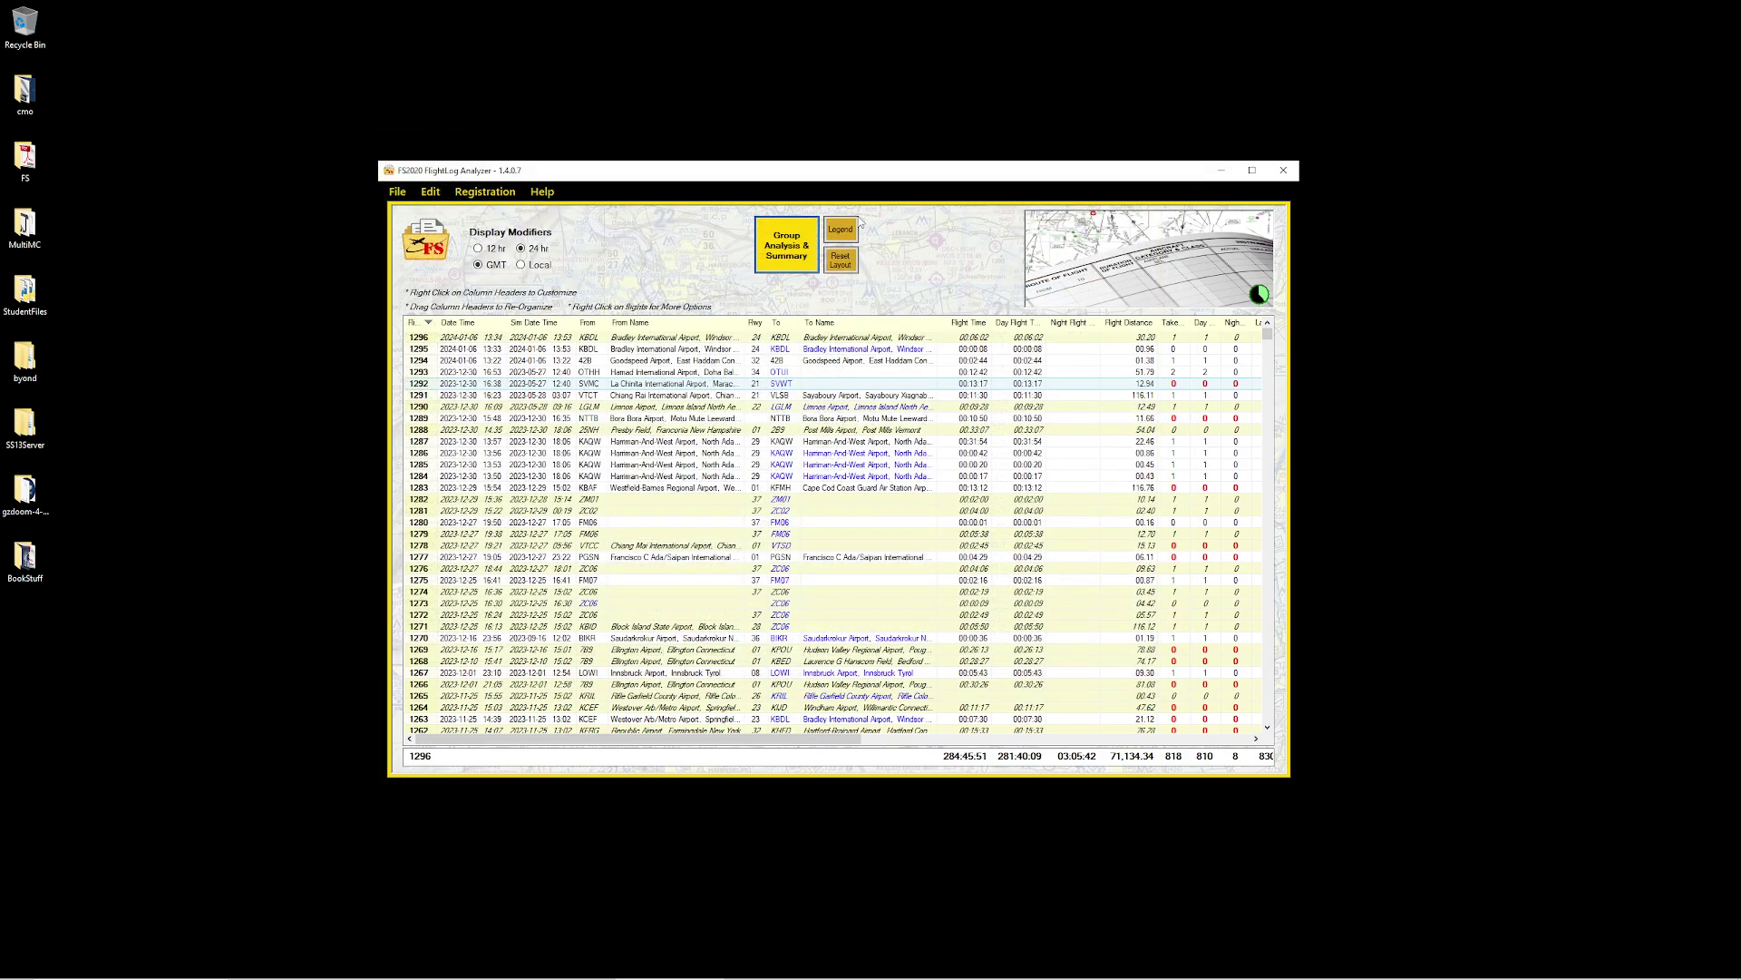
pyautogui.scroll(-20, 749, 476)
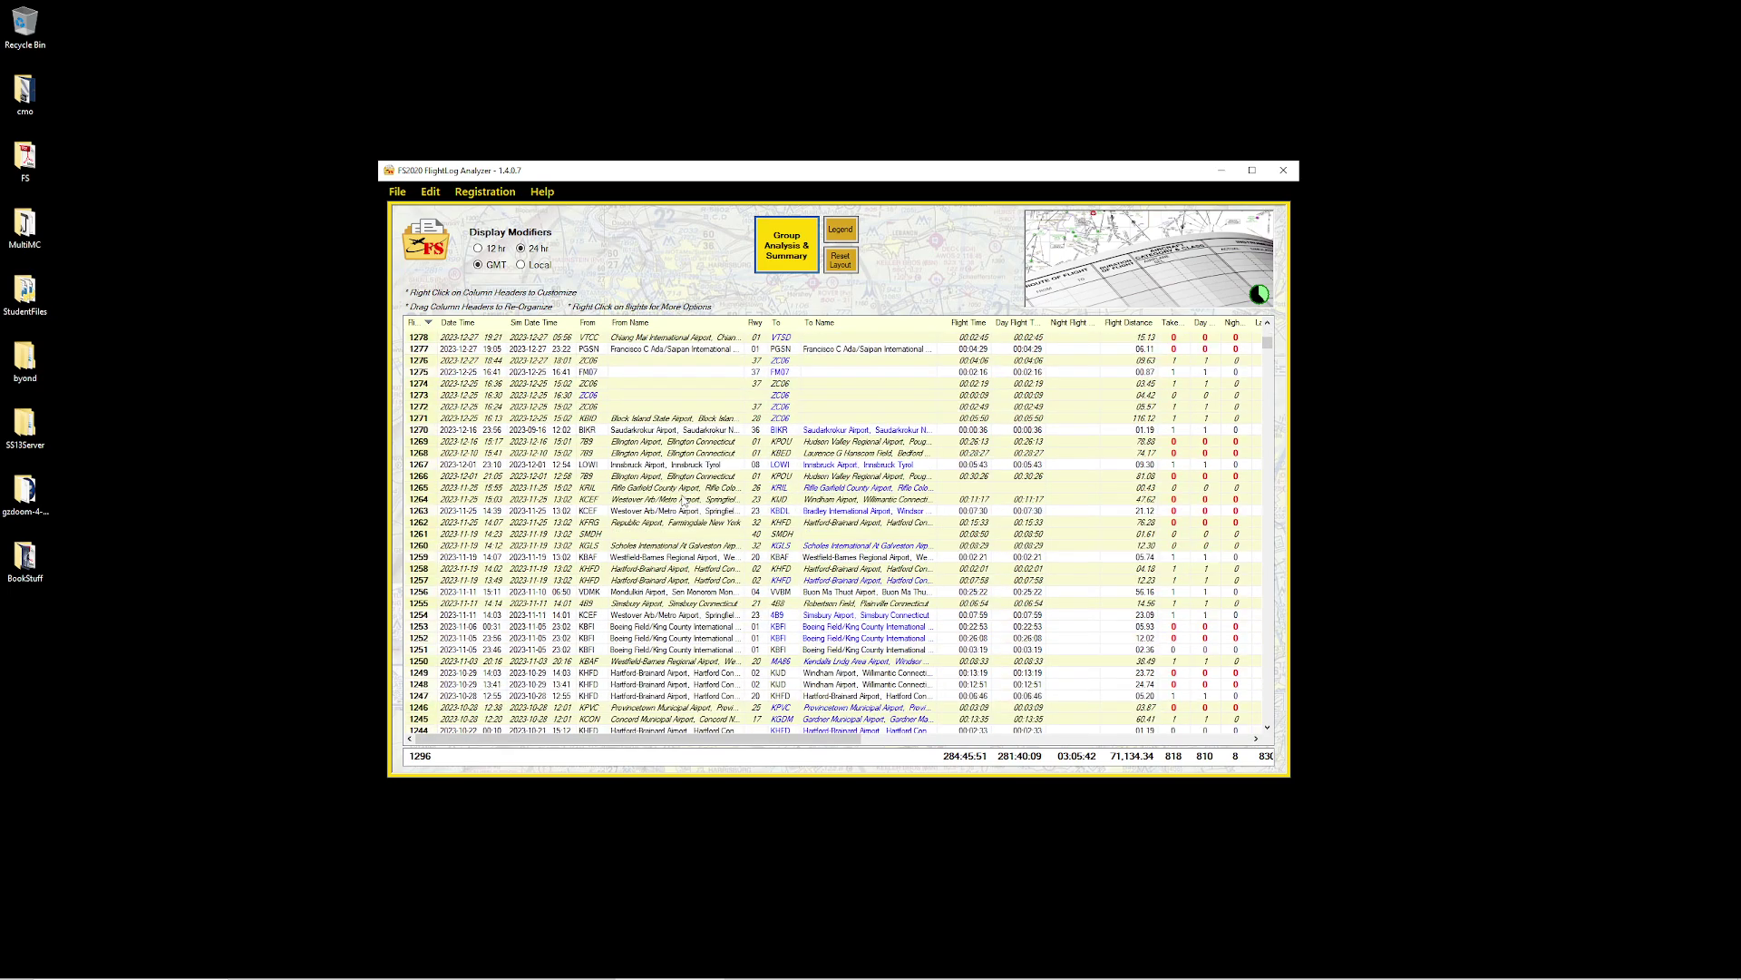
pyautogui.scroll(-8, 1028, 475)
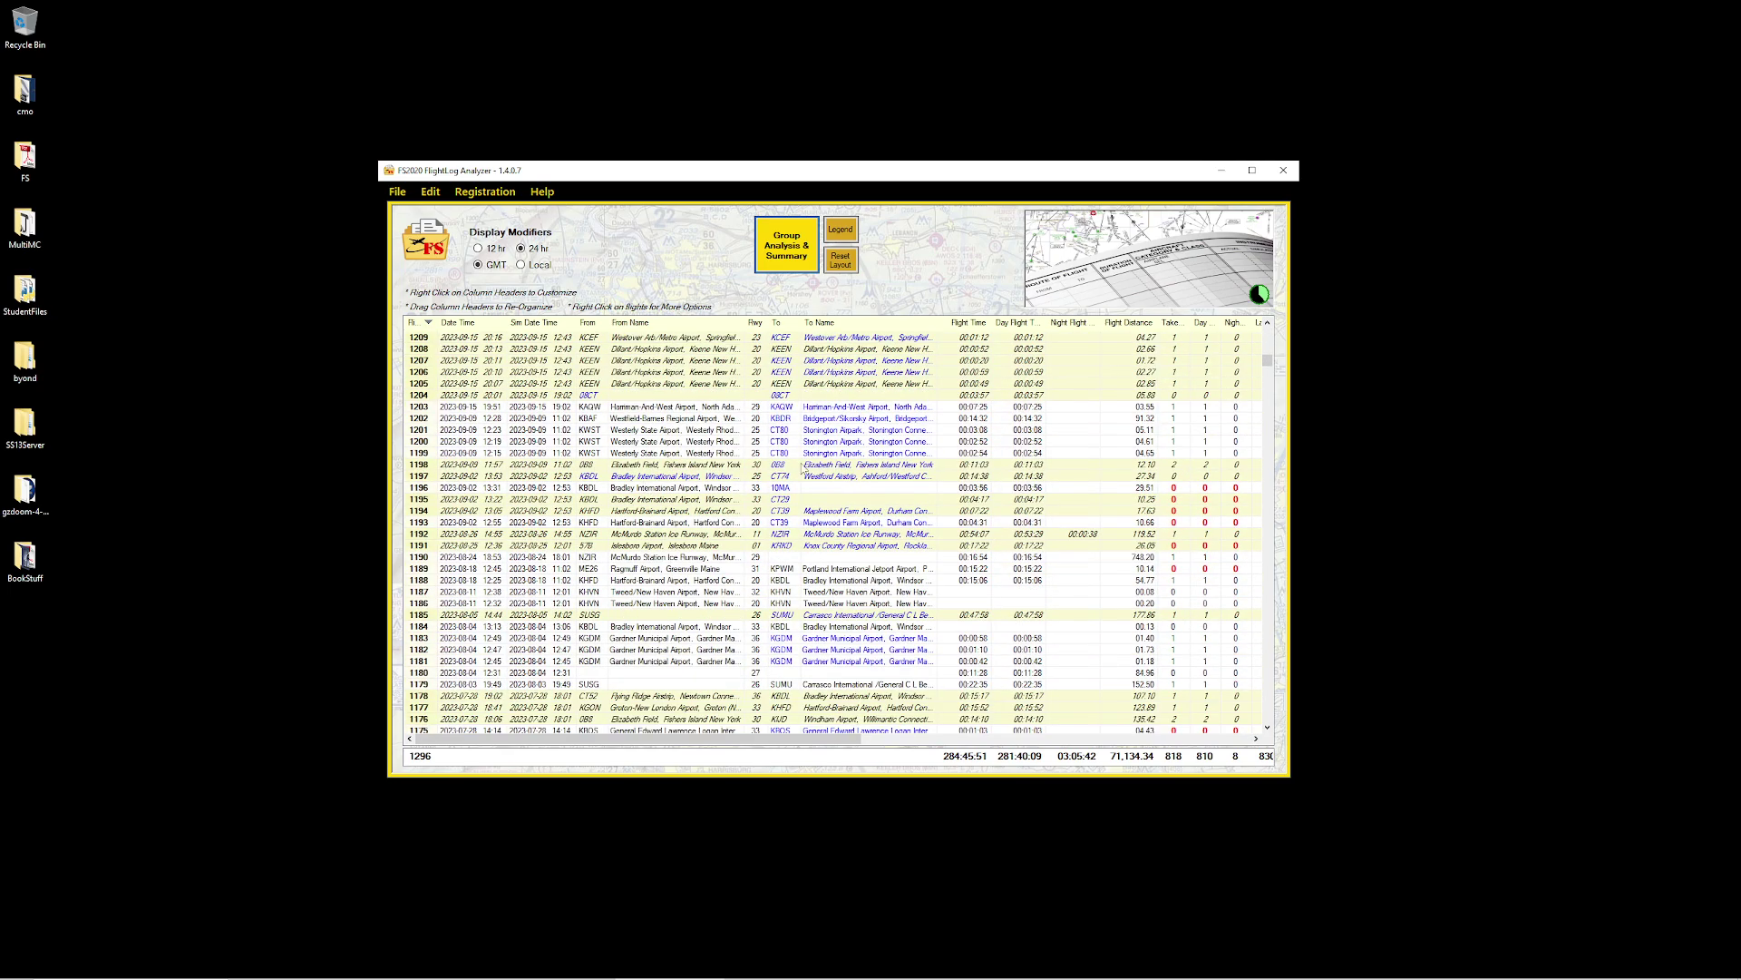
pyautogui.scroll(-20, 702, 456)
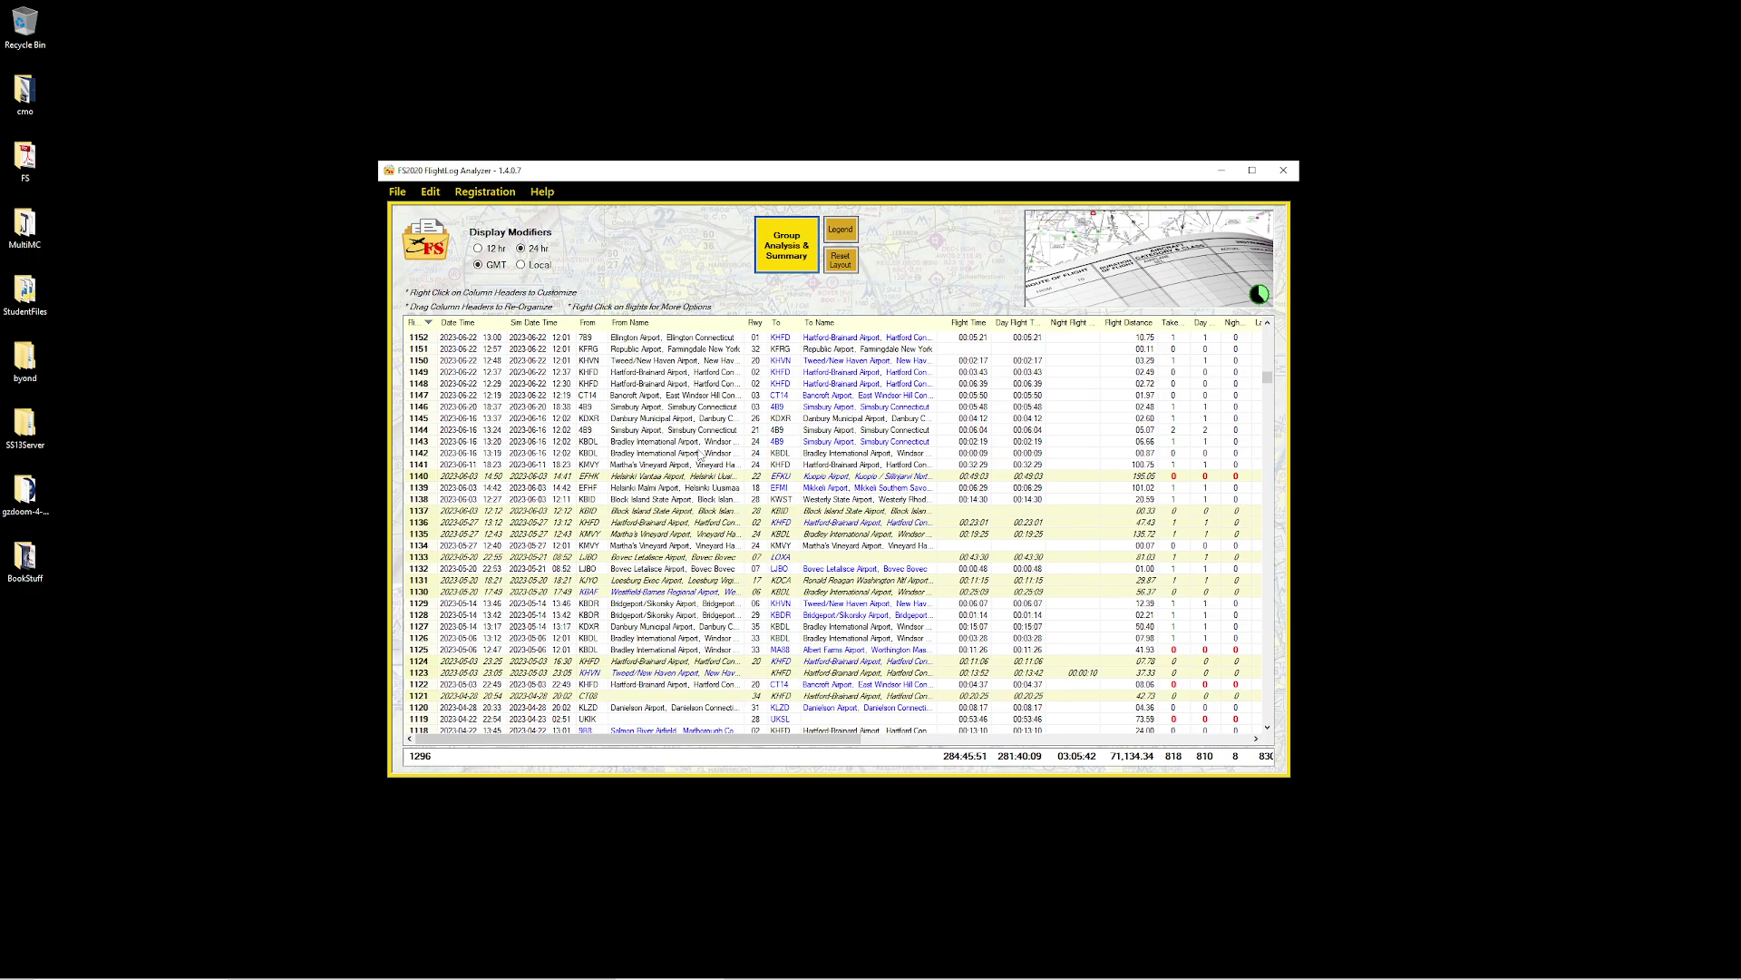
pyautogui.scroll(-7, 701, 455)
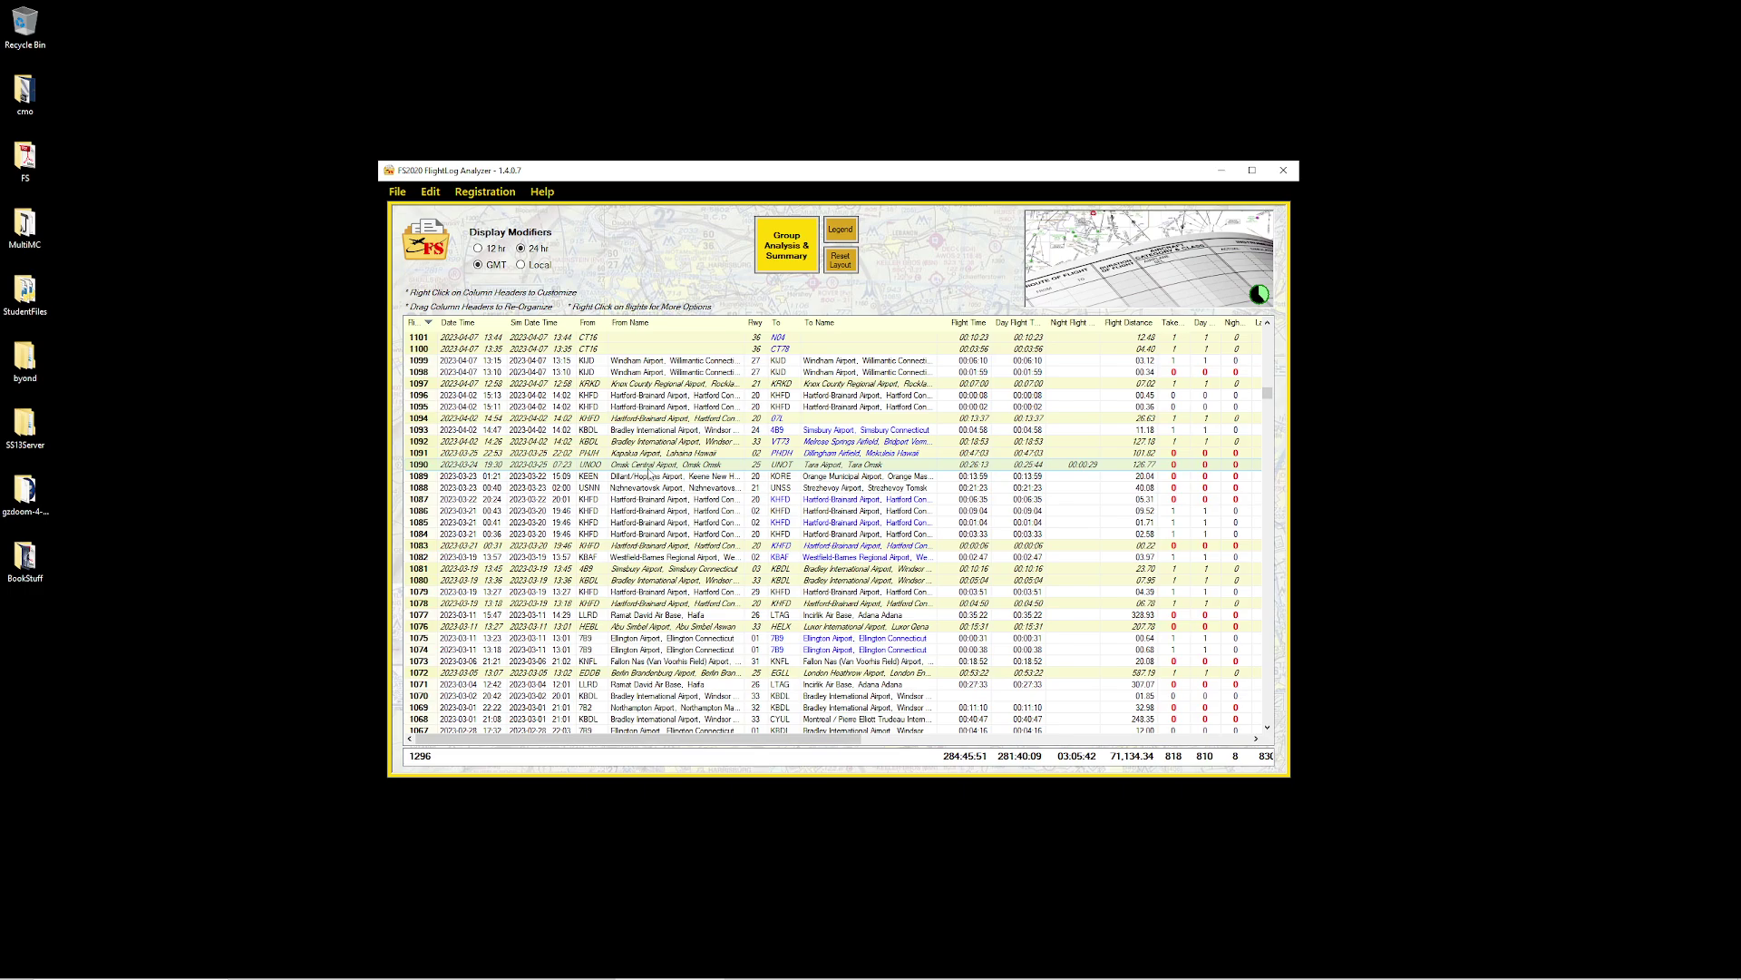
pyautogui.rightClick(649, 468)
pyautogui.moveTo(702, 472)
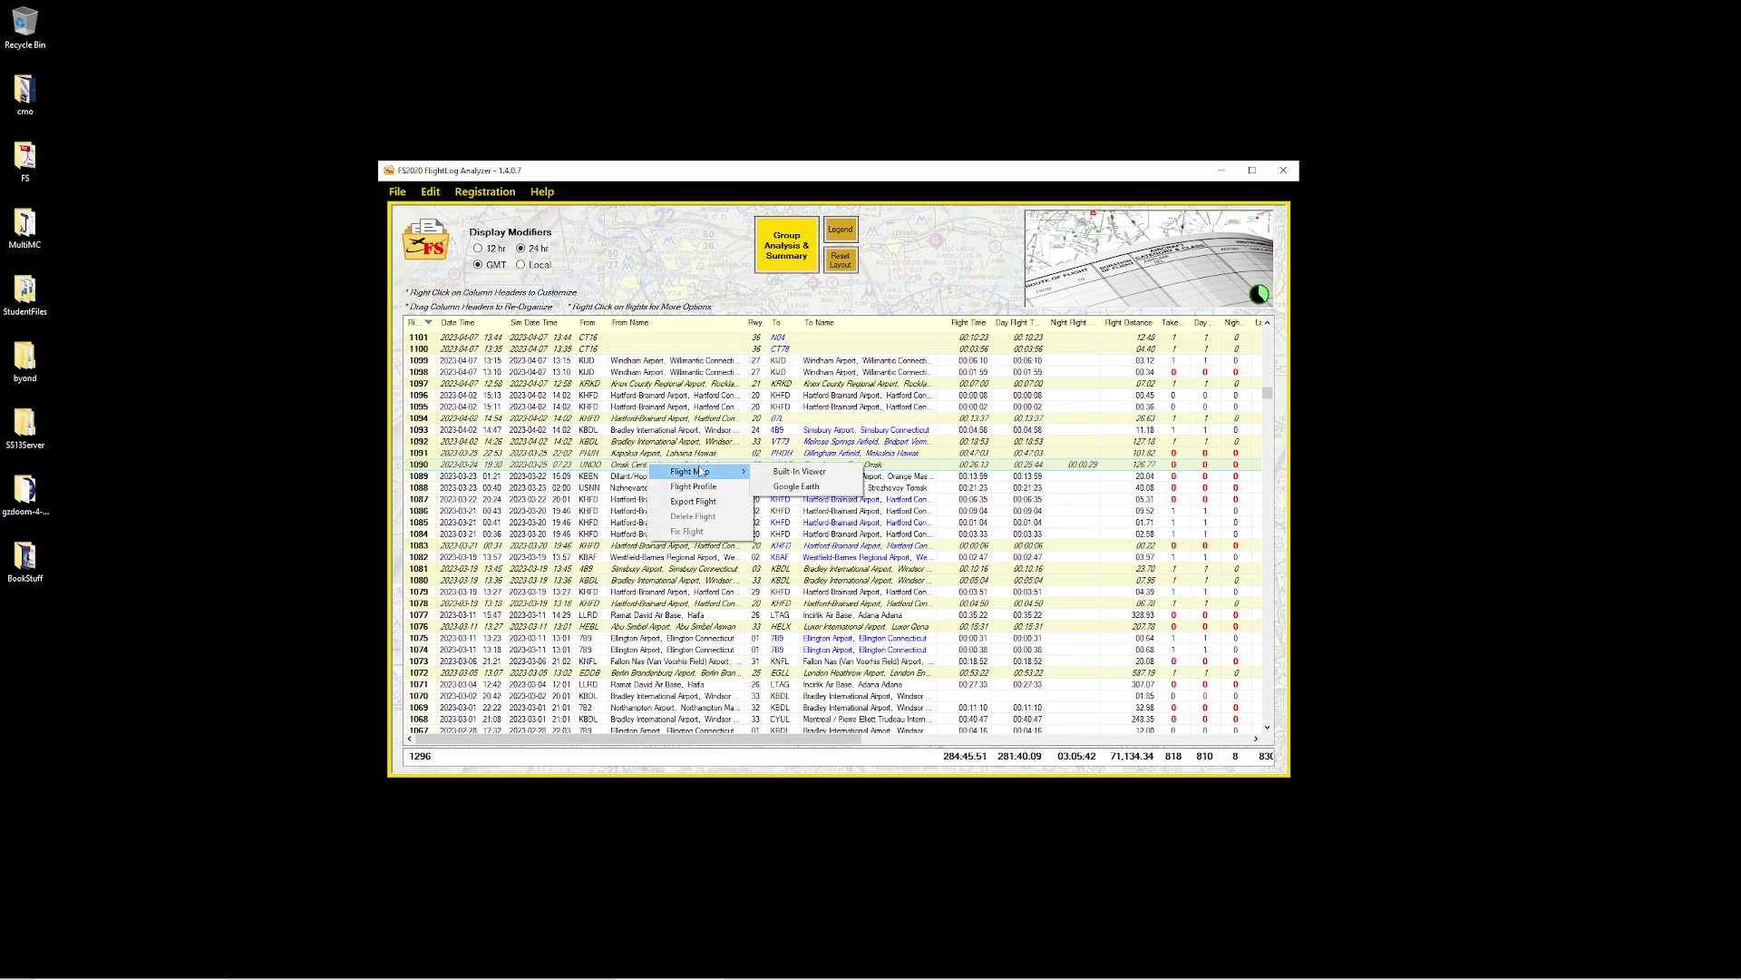
pyautogui.click(819, 474)
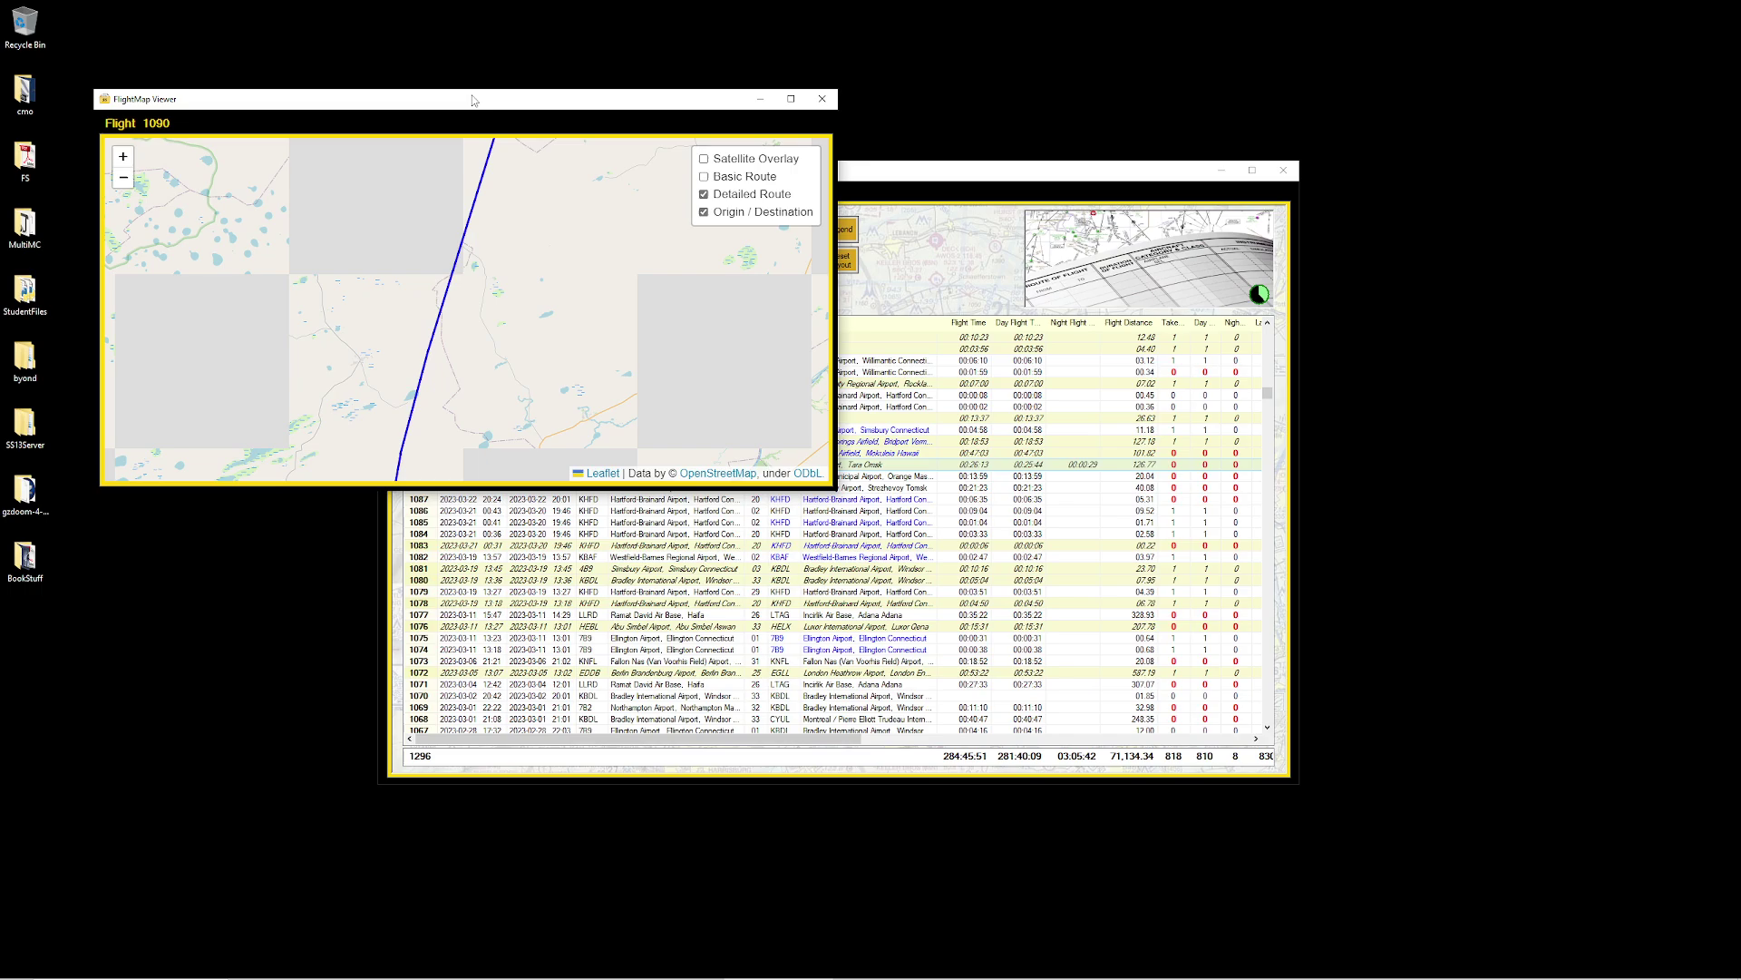
pyautogui.scroll(-5, 764, 372)
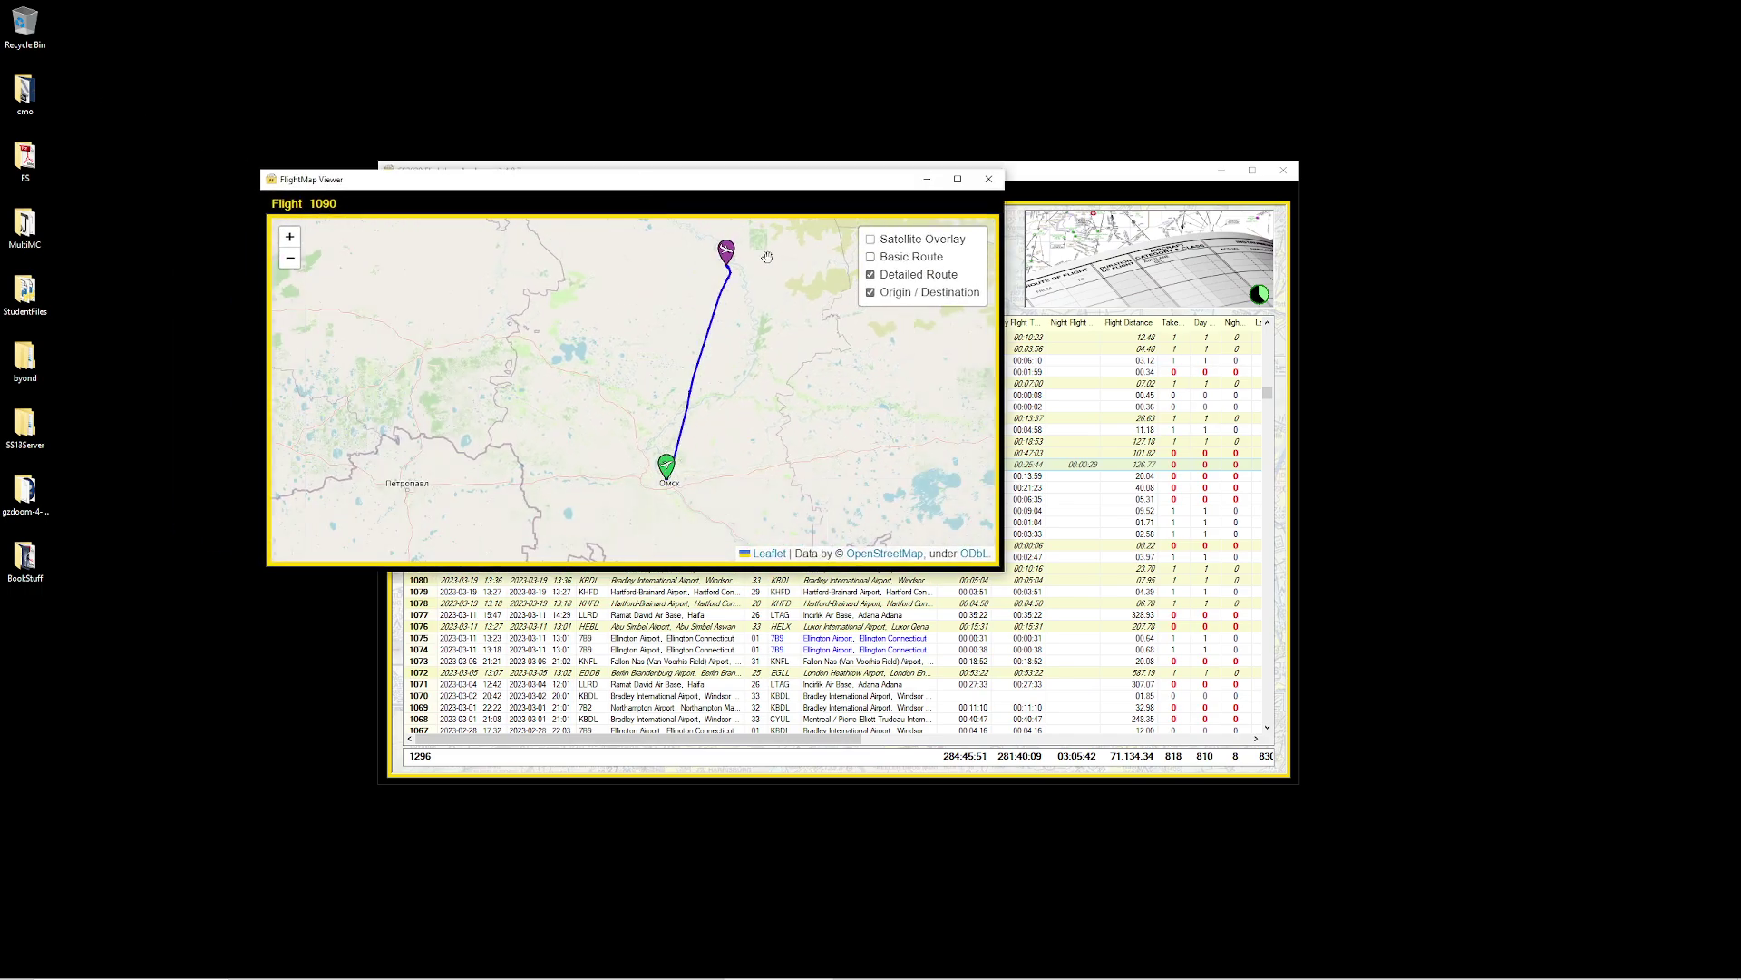
pyautogui.moveTo(747, 382); pyautogui.dragTo(723, 412)
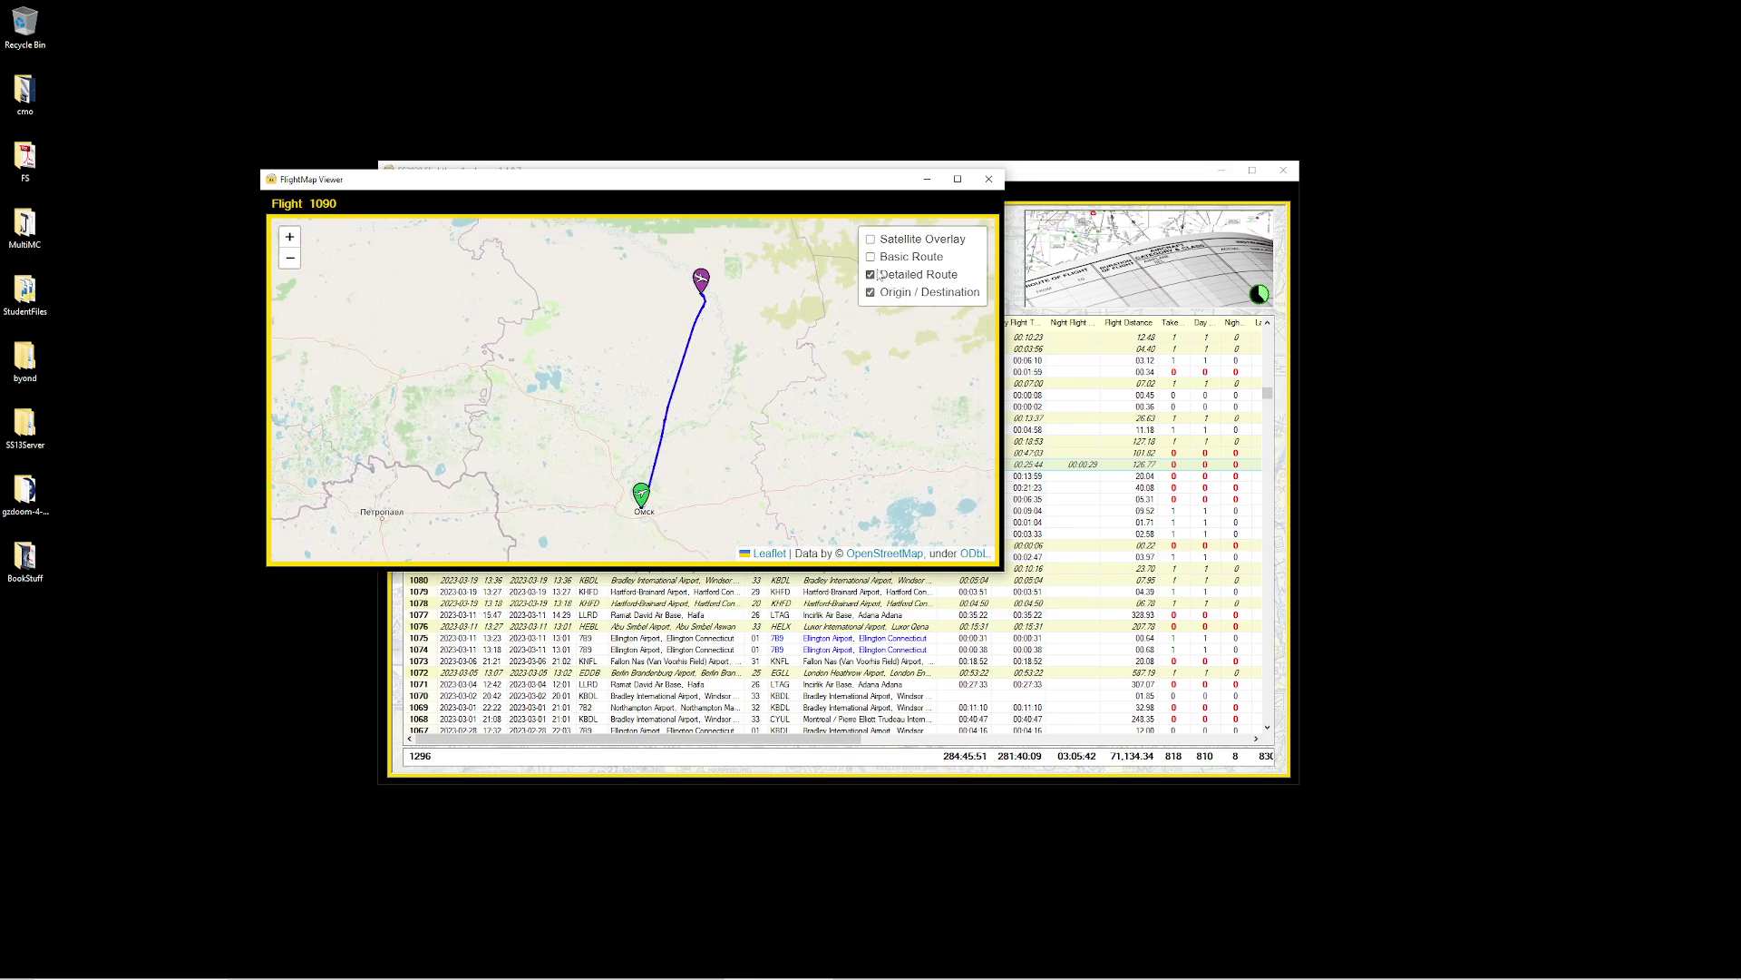
pyautogui.click(870, 257)
pyautogui.click(871, 258)
pyautogui.click(871, 257)
pyautogui.click(871, 258)
pyautogui.click(872, 240)
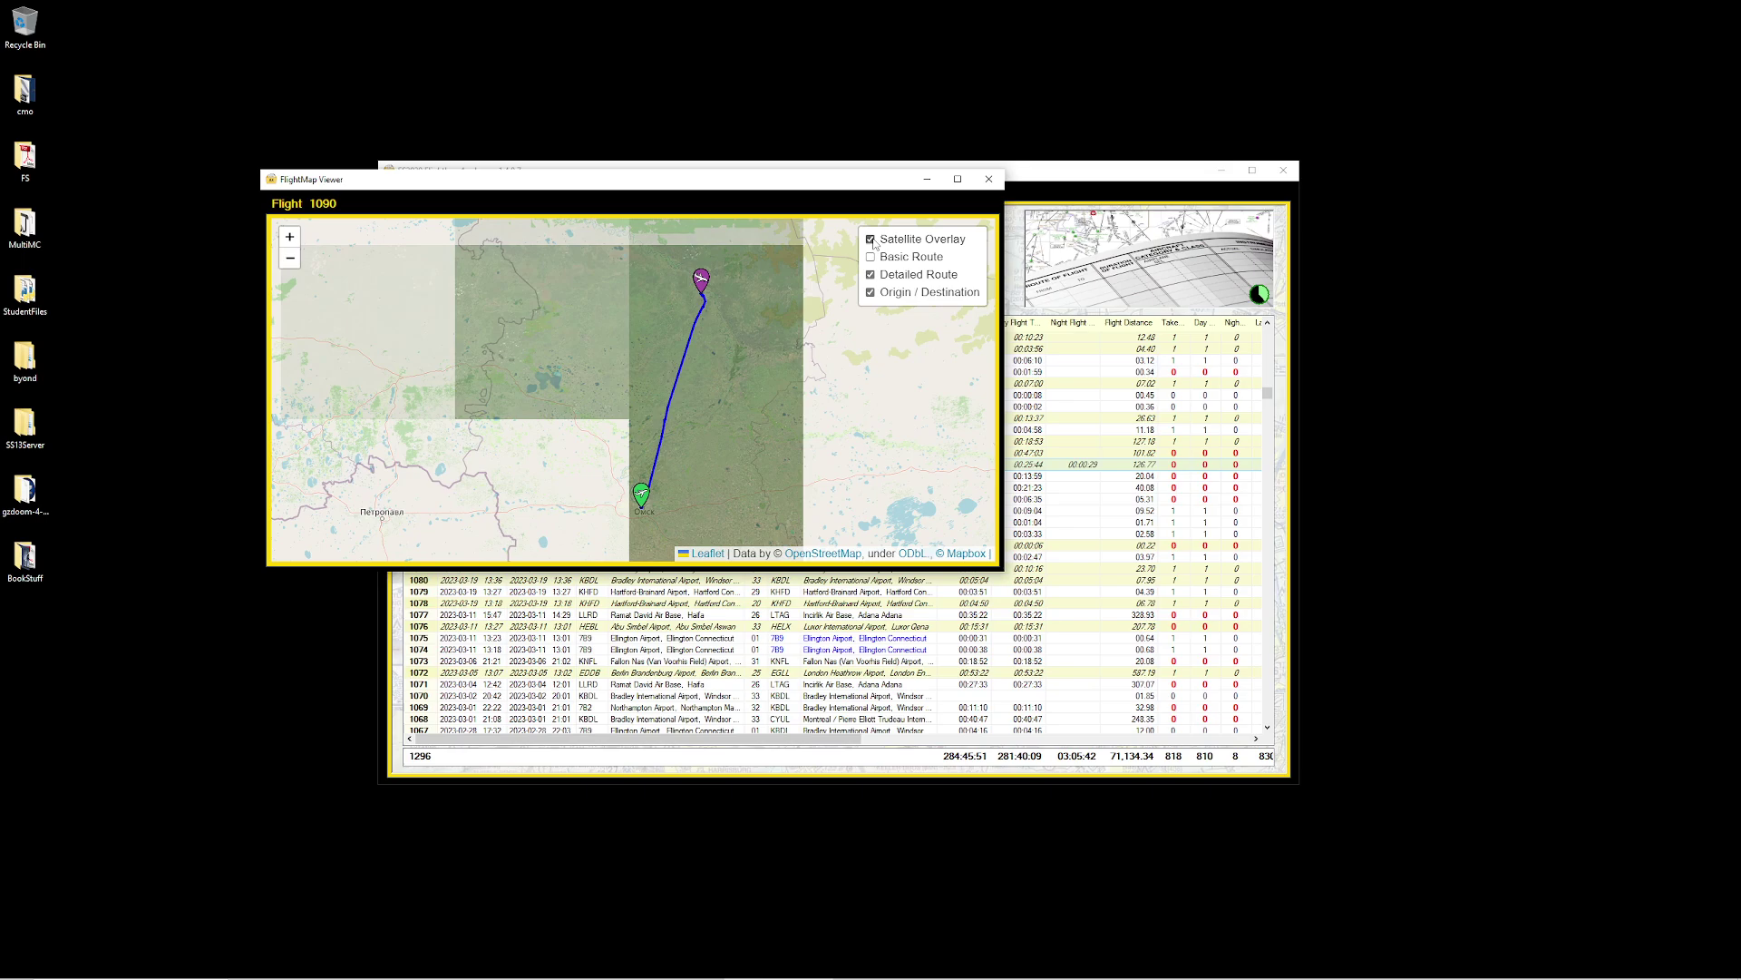
pyautogui.click(871, 240)
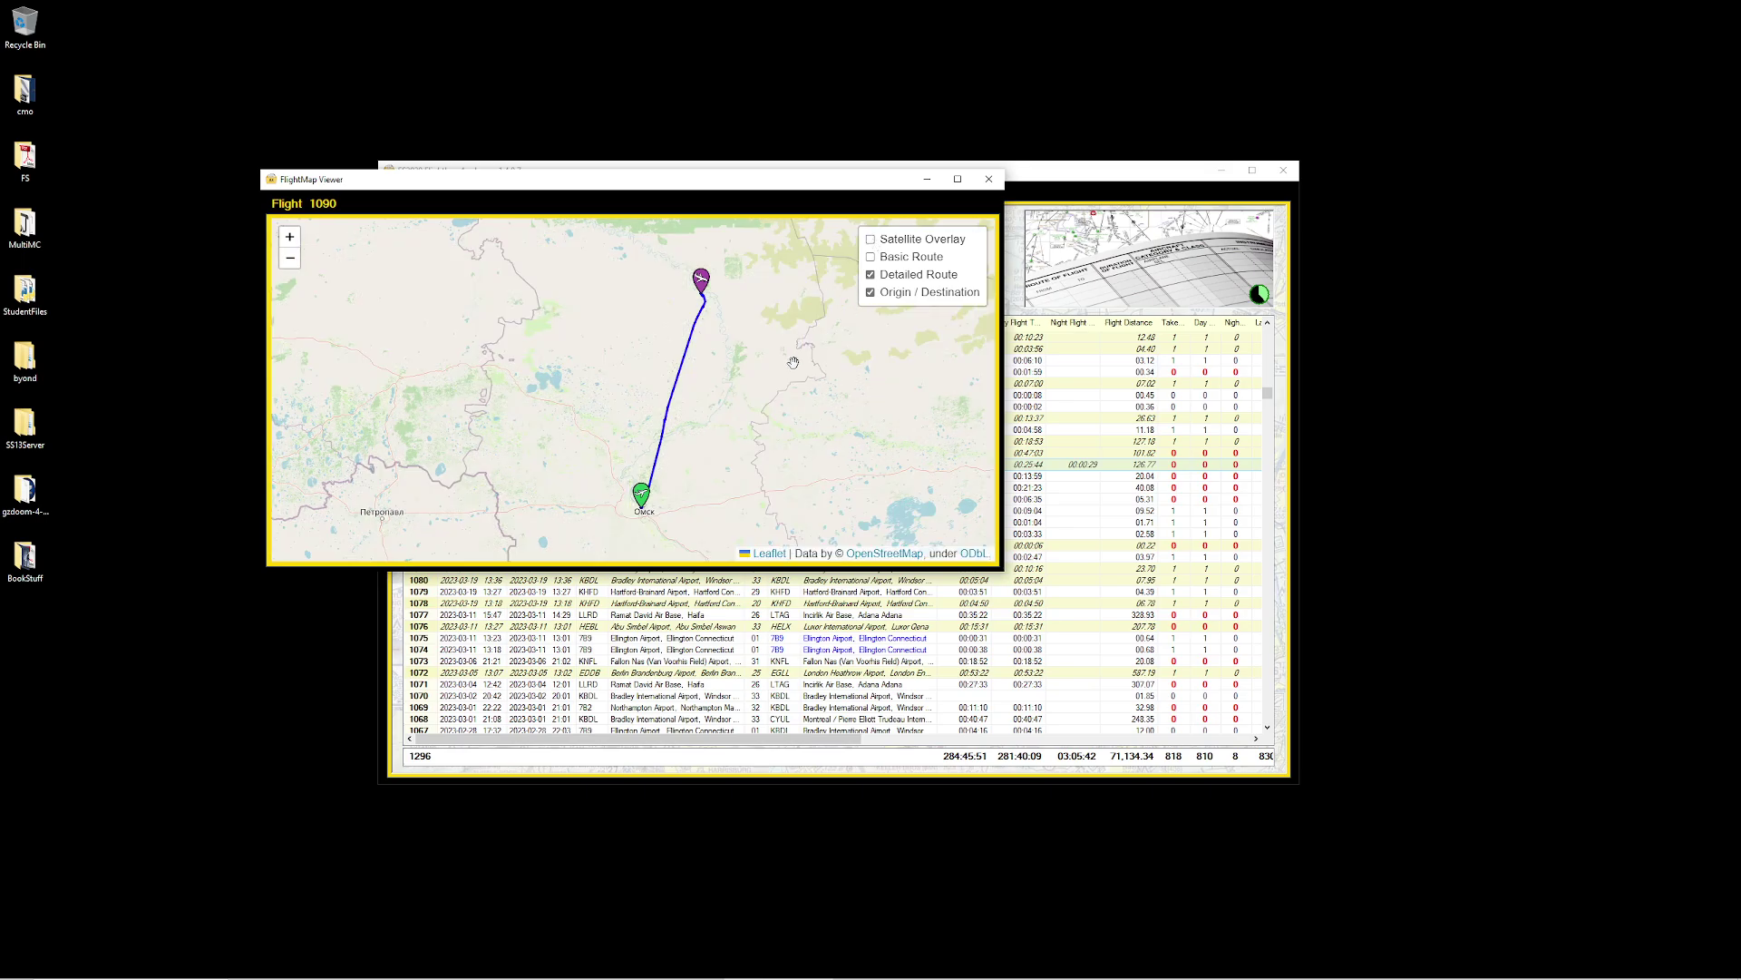
pyautogui.click(988, 179)
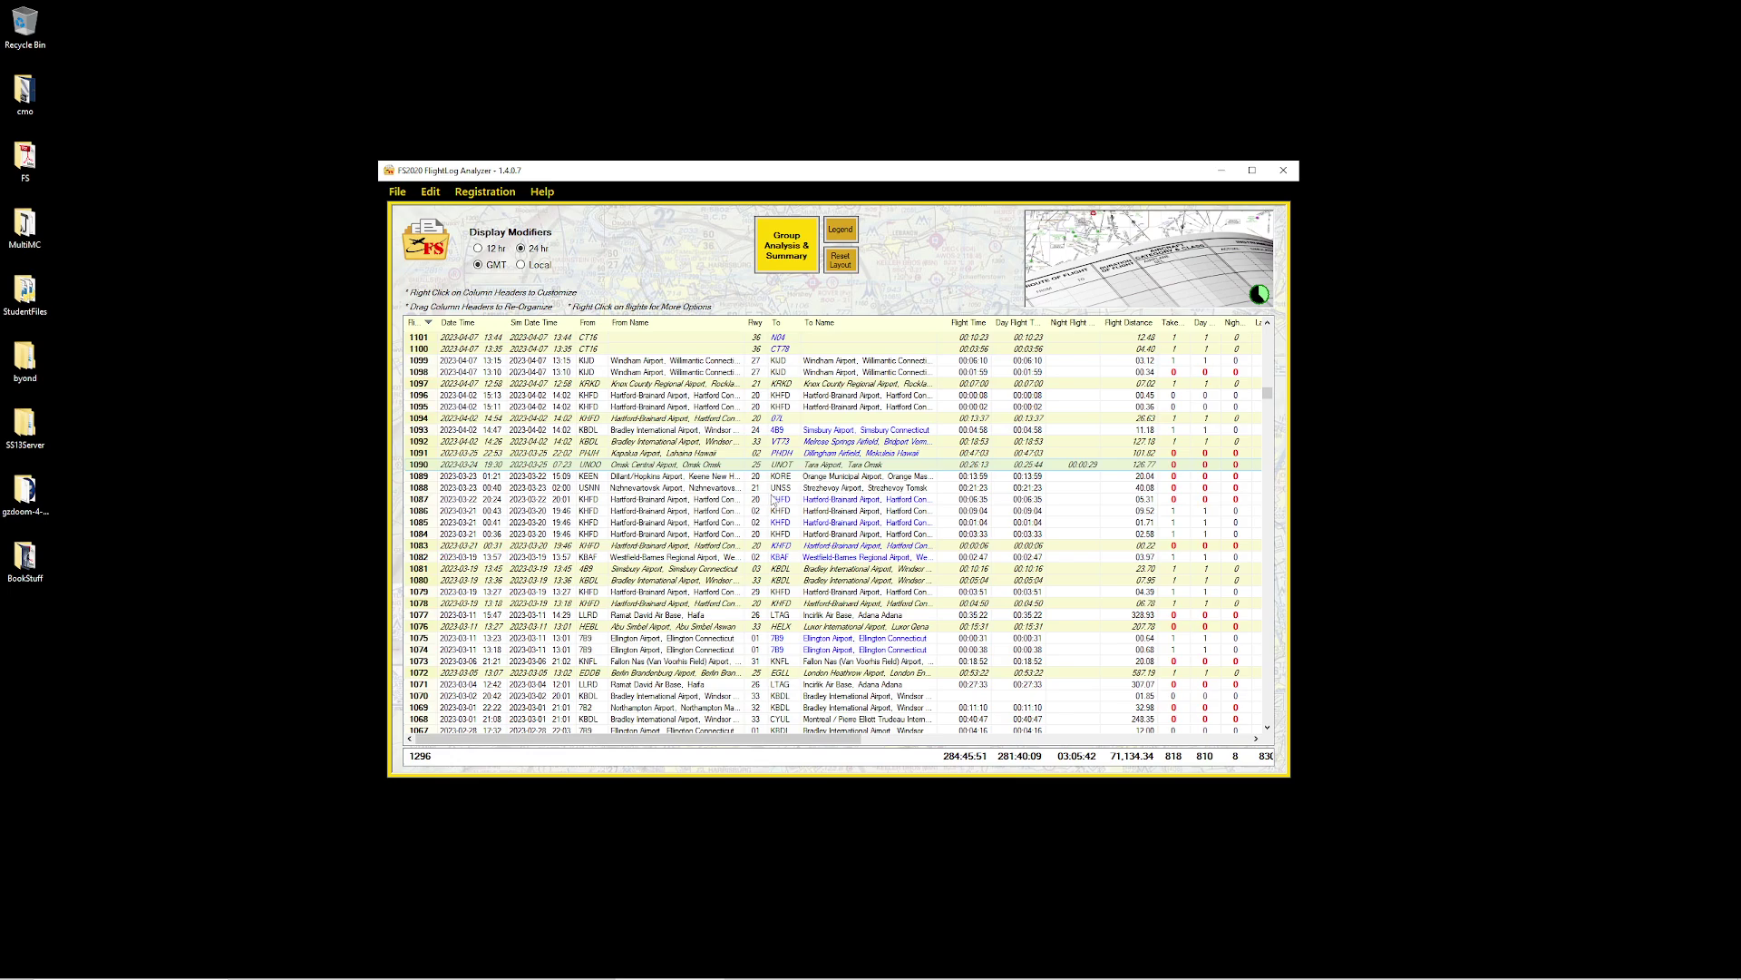
# Step: Widen the logbook to reveal Manufacturer and sort flights by the Night column, descending
pyautogui.click(767, 501)
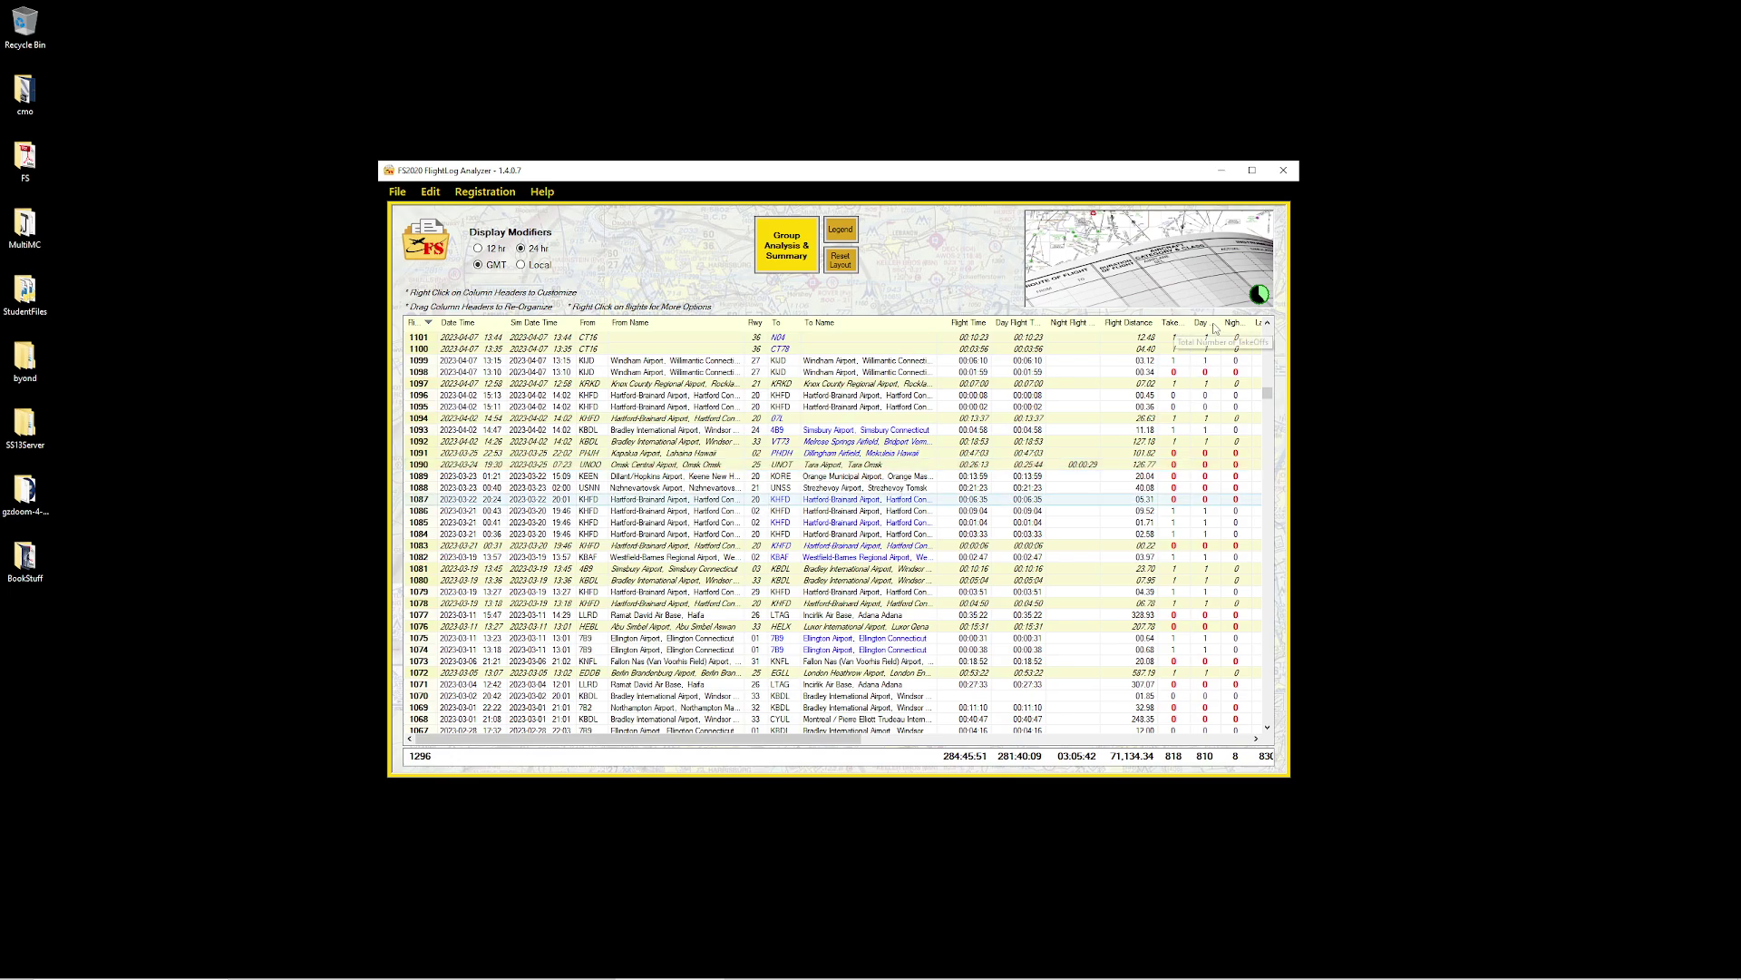
pyautogui.click(1242, 326)
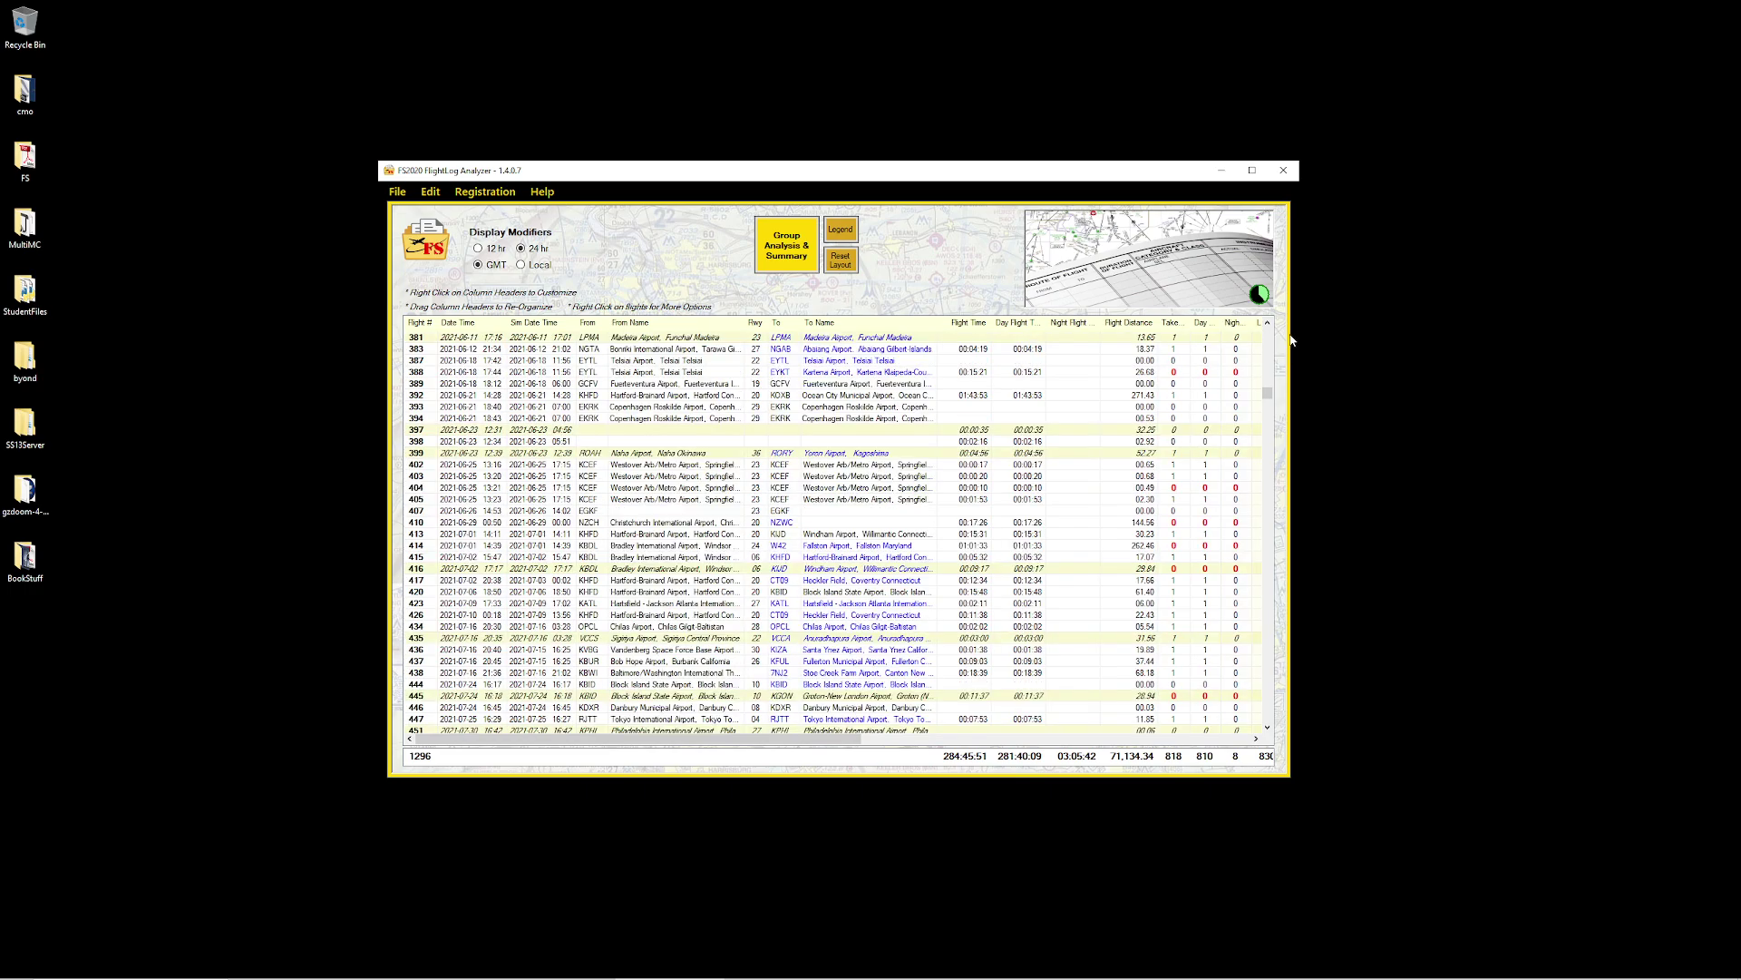
pyautogui.moveTo(1301, 341); pyautogui.dragTo(1446, 351)
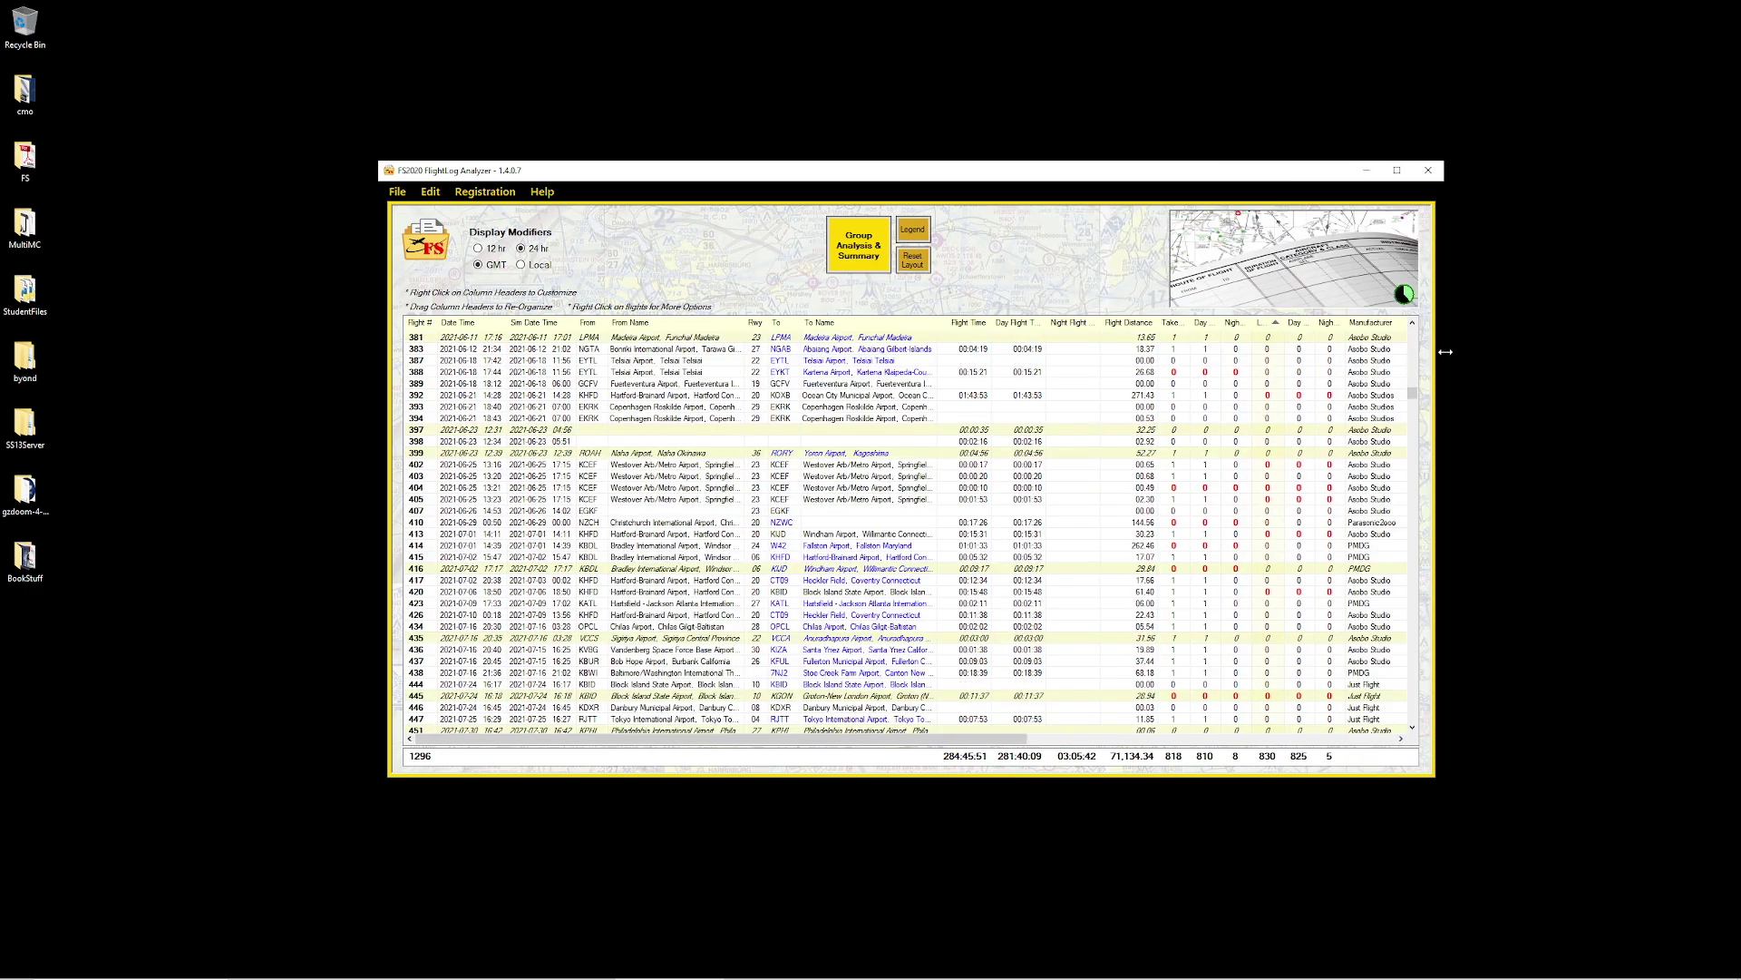
pyautogui.click(1277, 327)
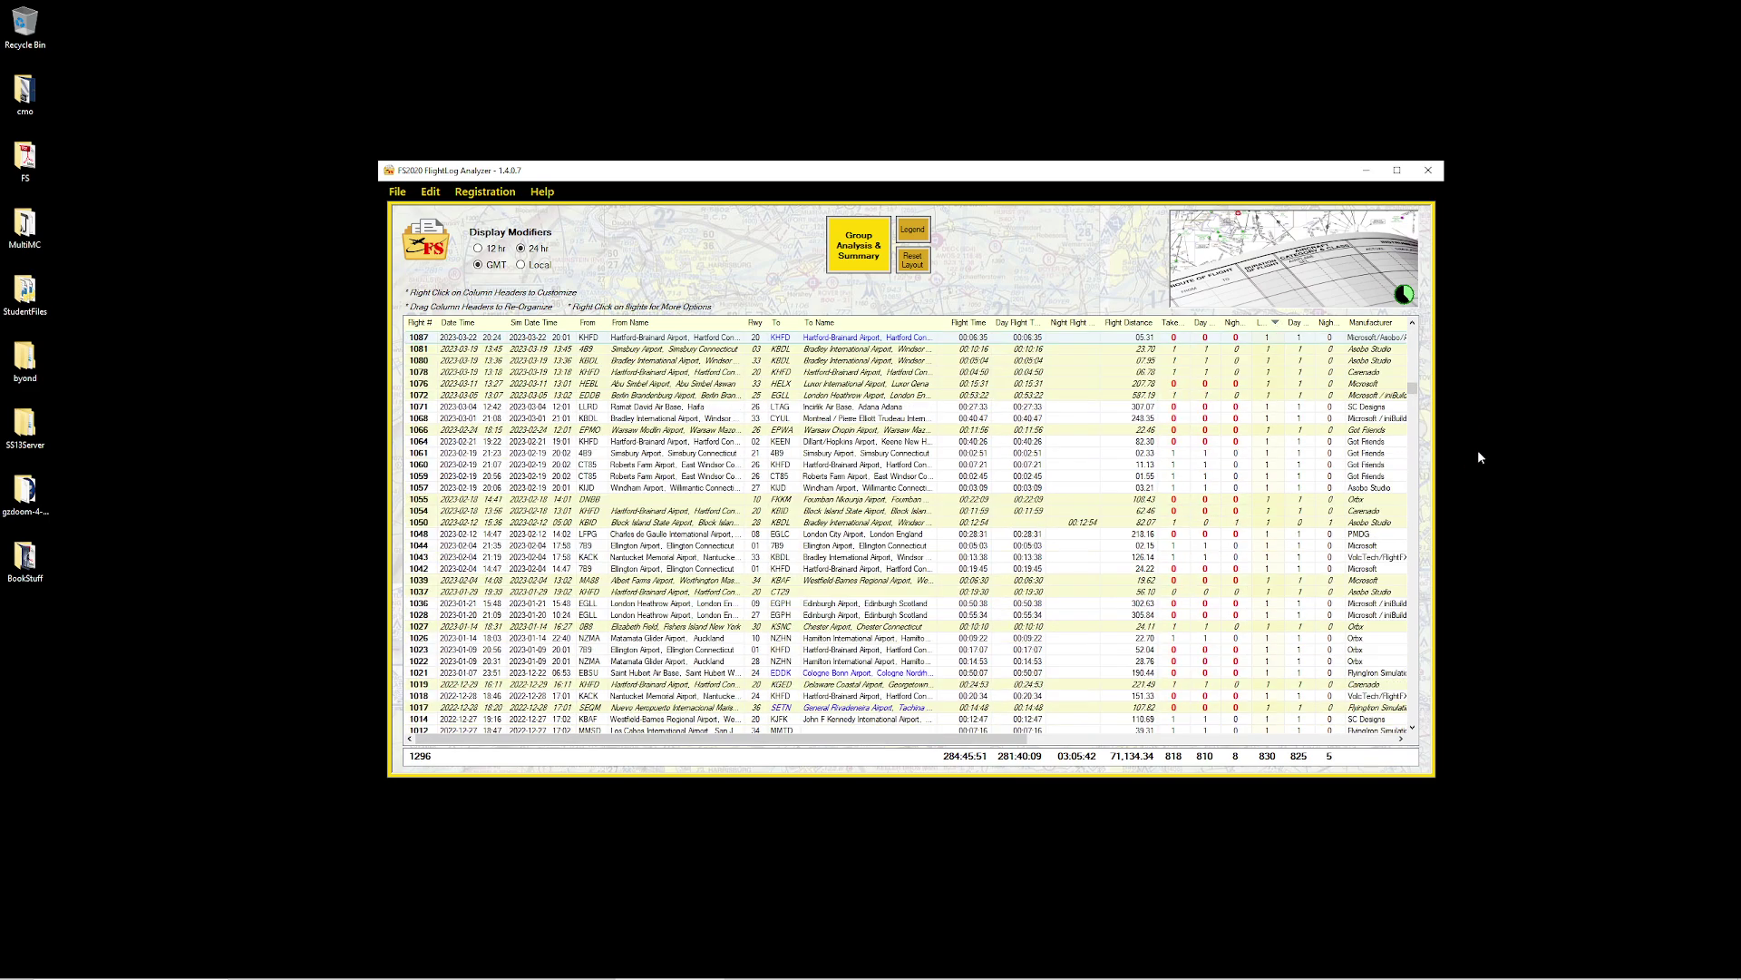
pyautogui.moveTo(1413, 390); pyautogui.dragTo(1412, 334)
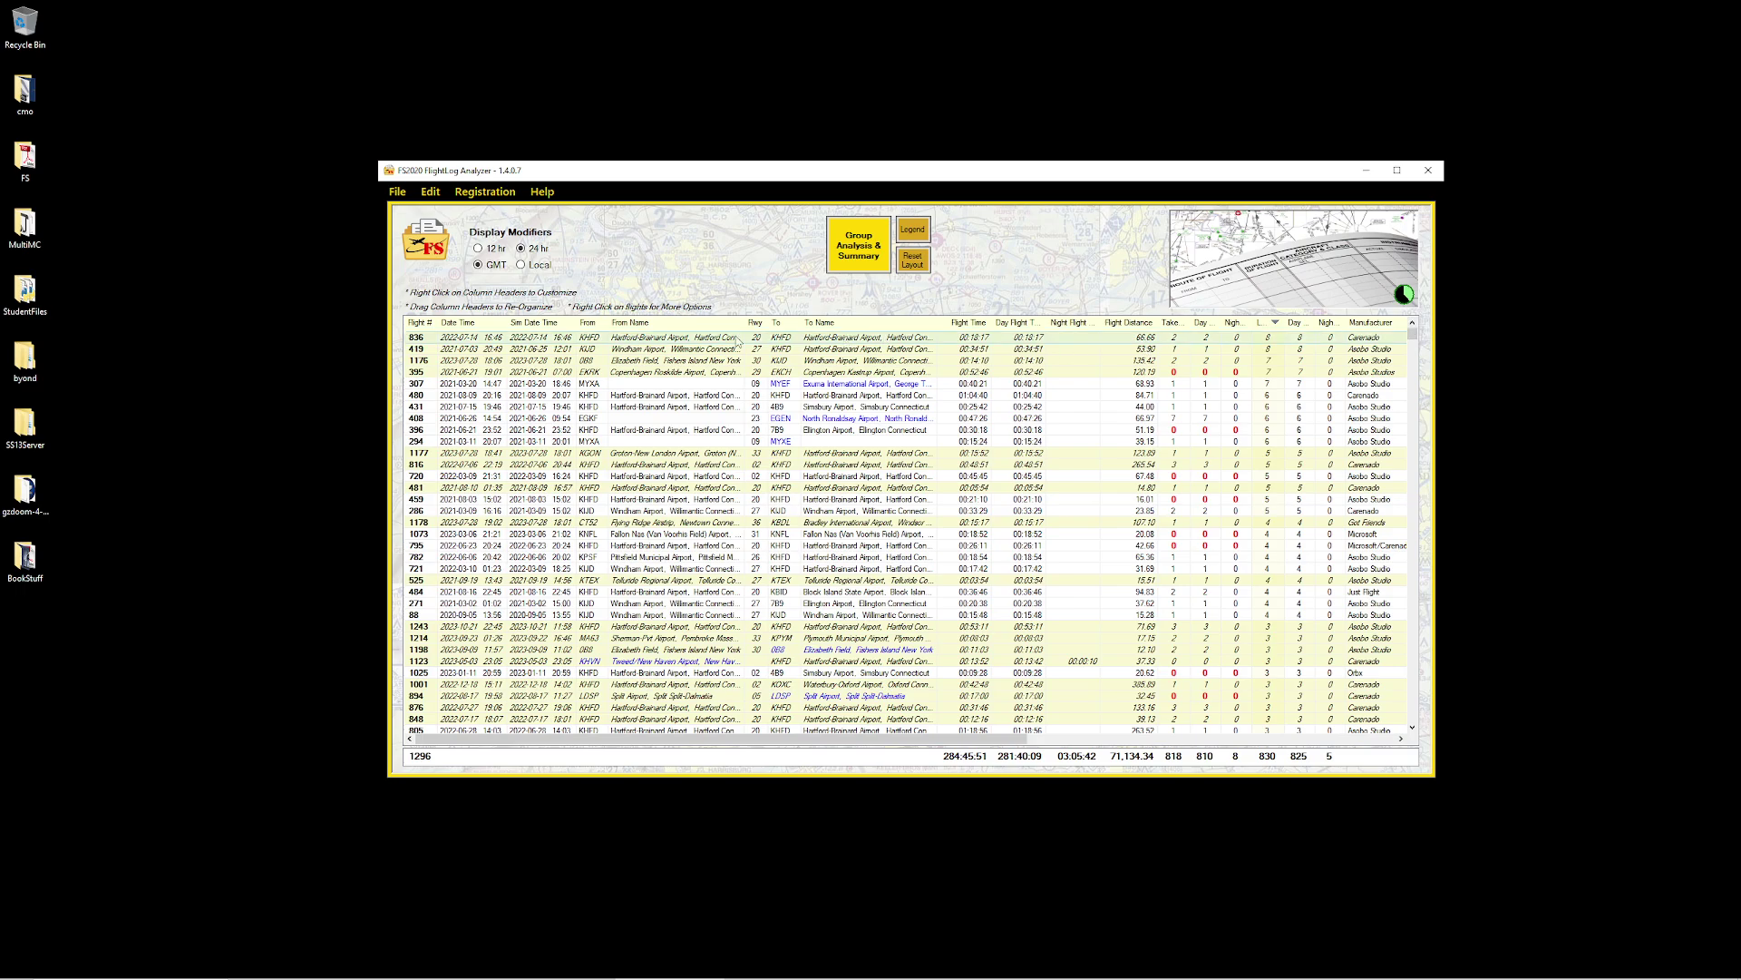
# Step: Send flight 836's route to Google Earth through its Flight Map options
pyautogui.rightClick(794, 336)
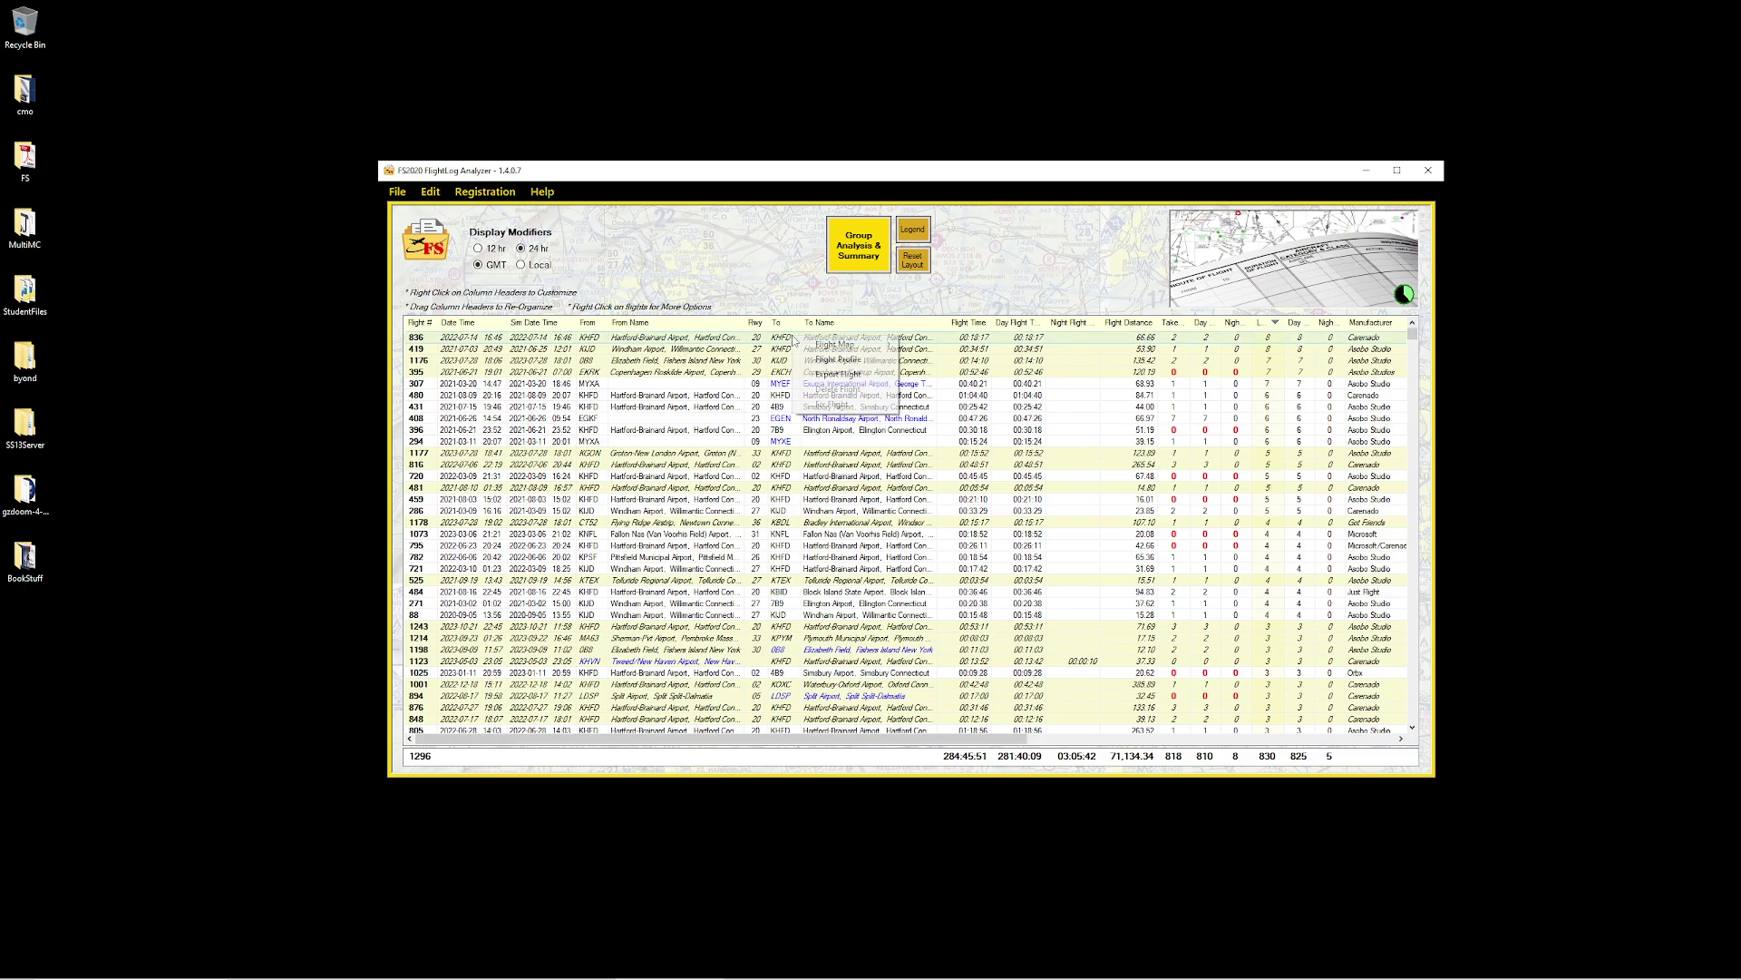
pyautogui.moveTo(840, 353)
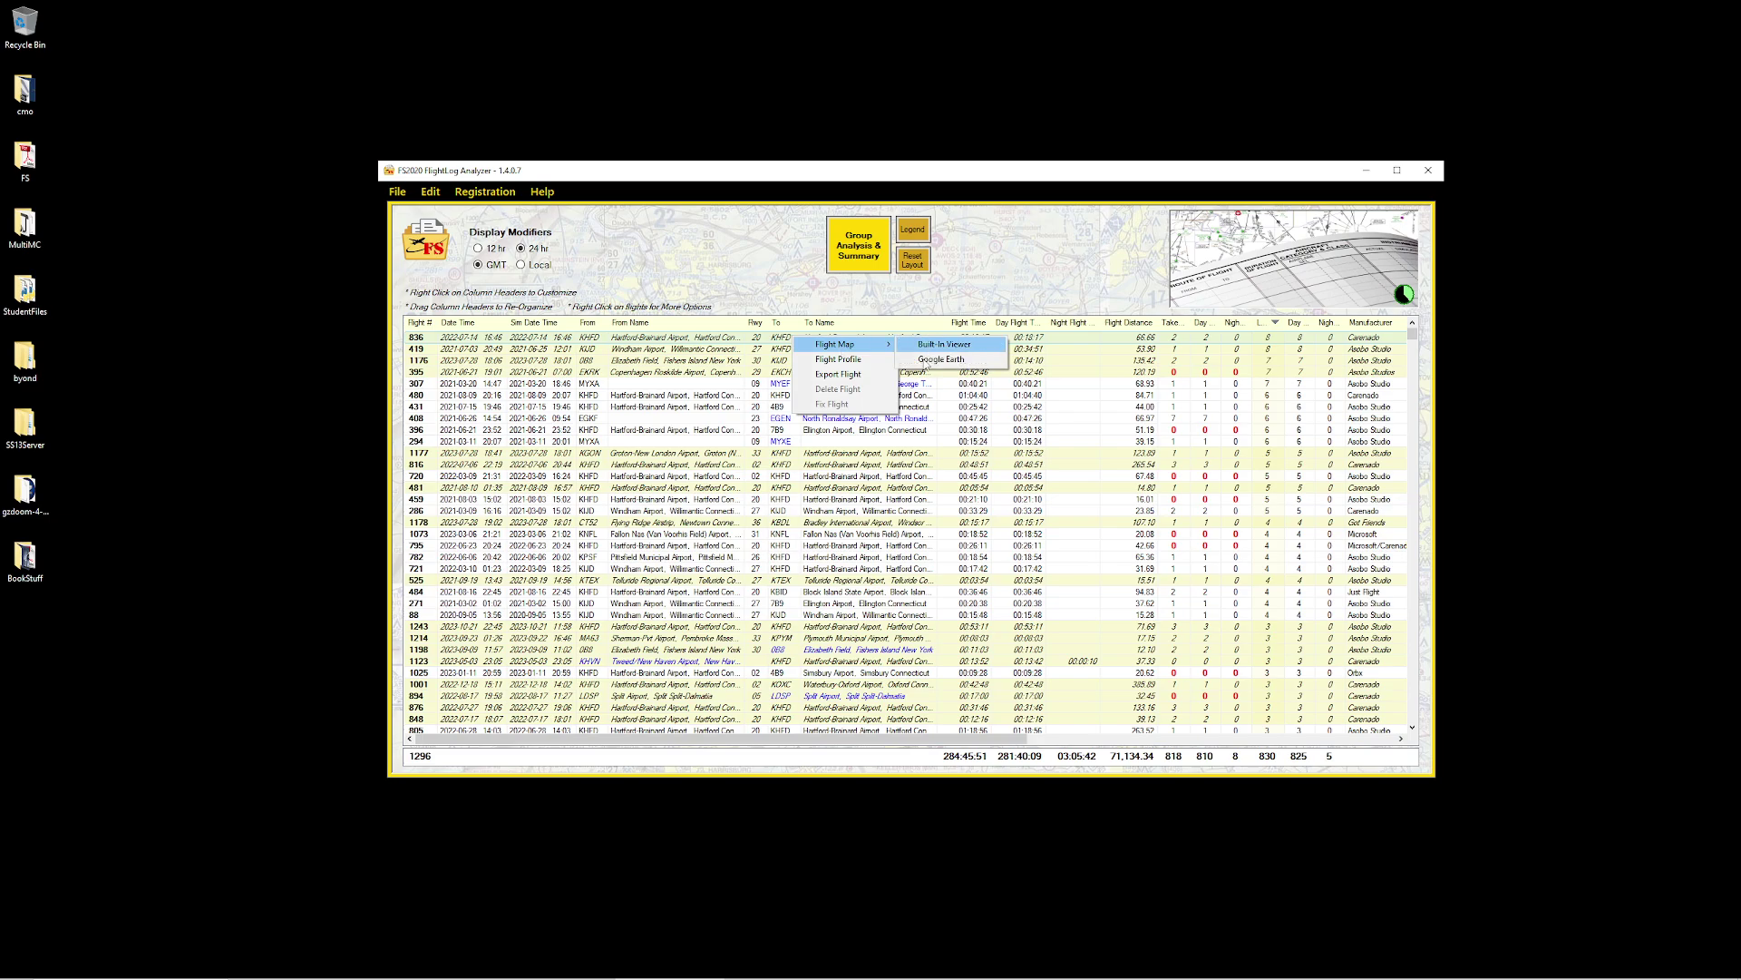
pyautogui.click(925, 359)
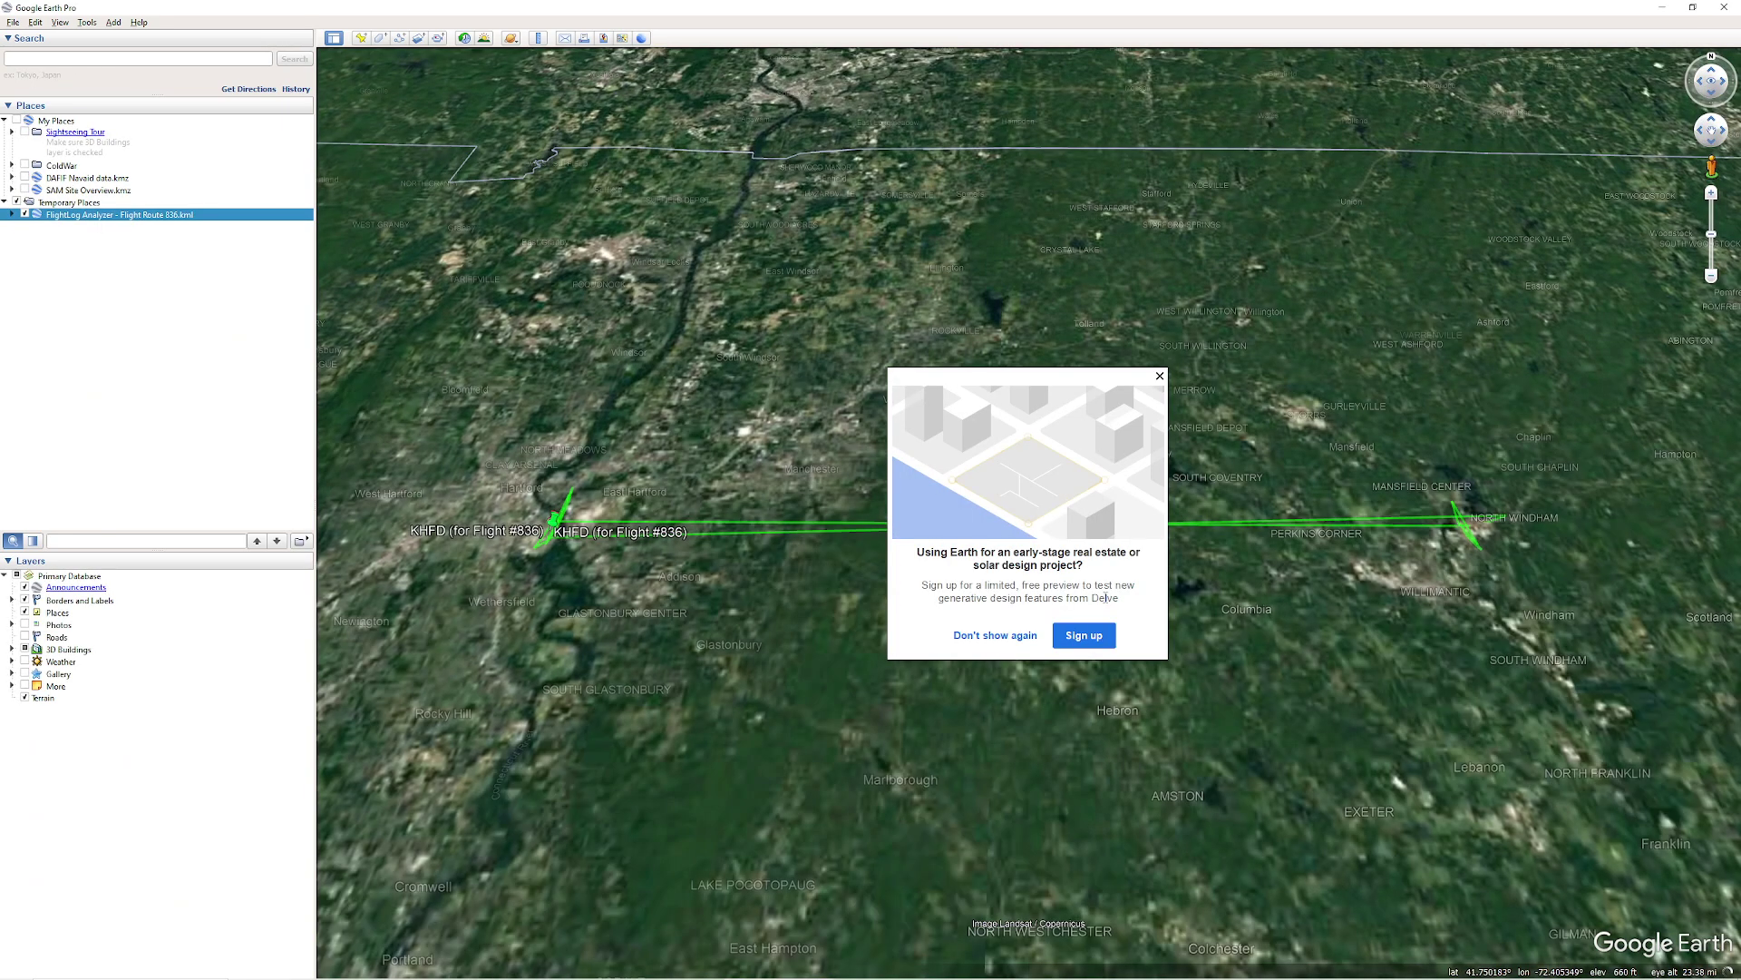
# Step: Dismiss the Delve popup, then pan, zoom and tilt the view around Hartford airport KHFD
pyautogui.click(995, 635)
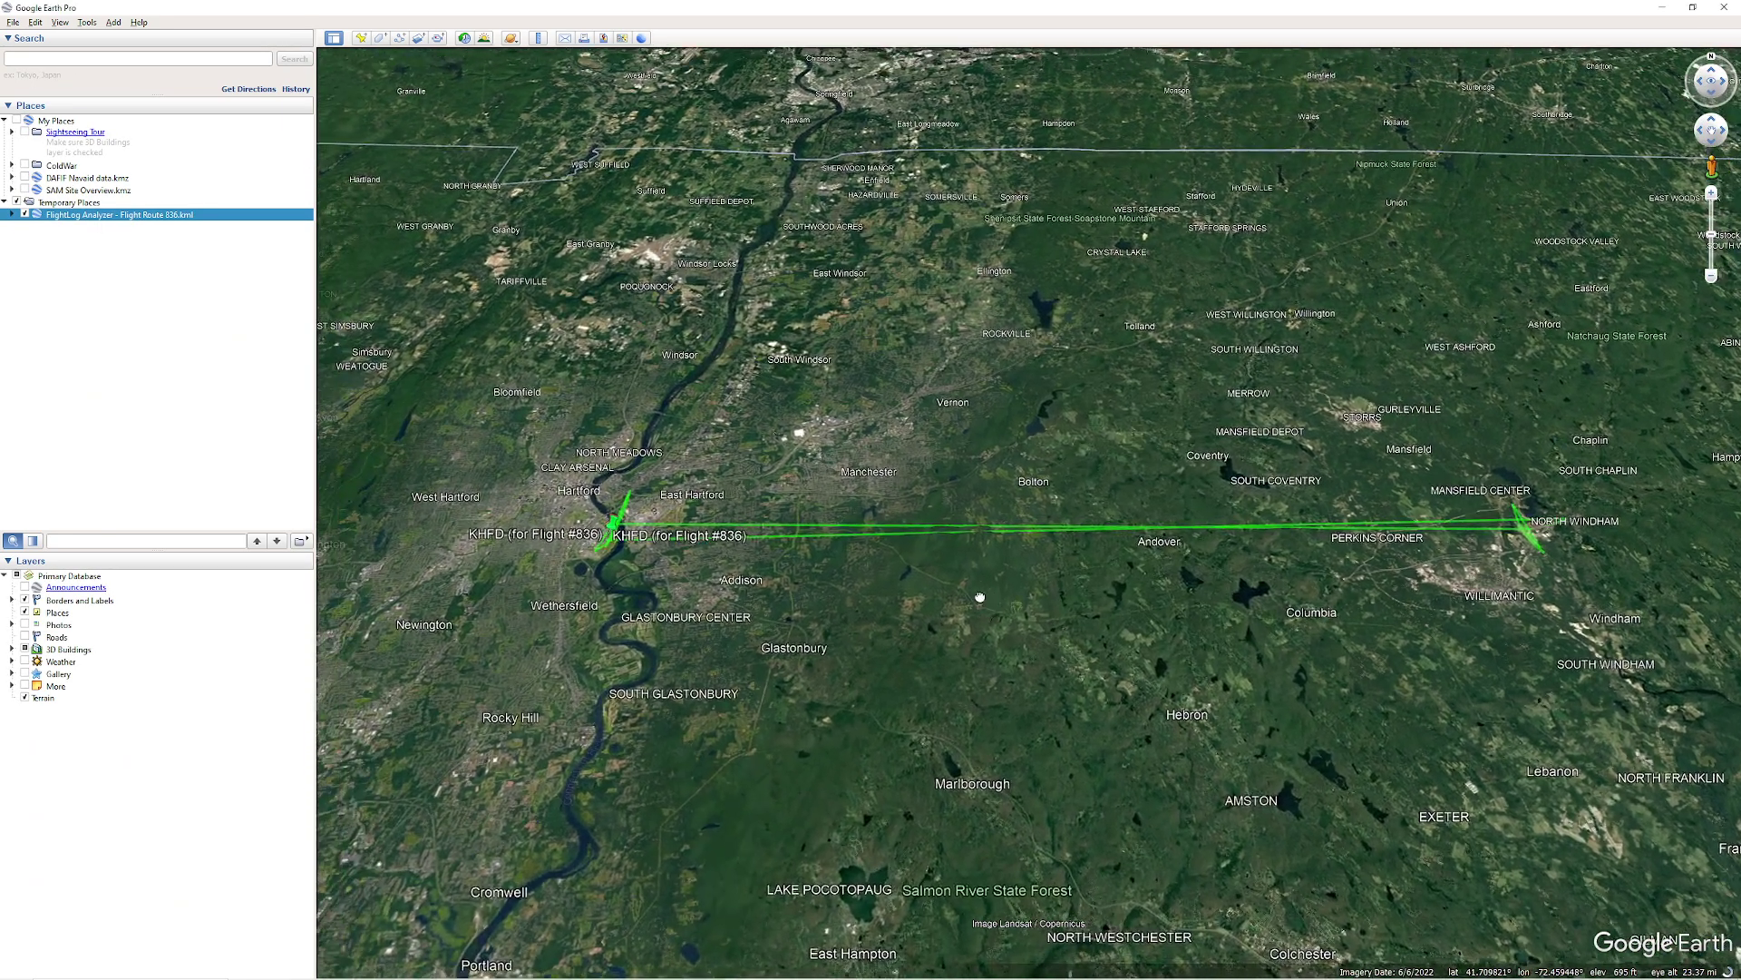
pyautogui.moveTo(686, 528); pyautogui.dragTo(902, 749)
pyautogui.scroll(3, 1062, 547)
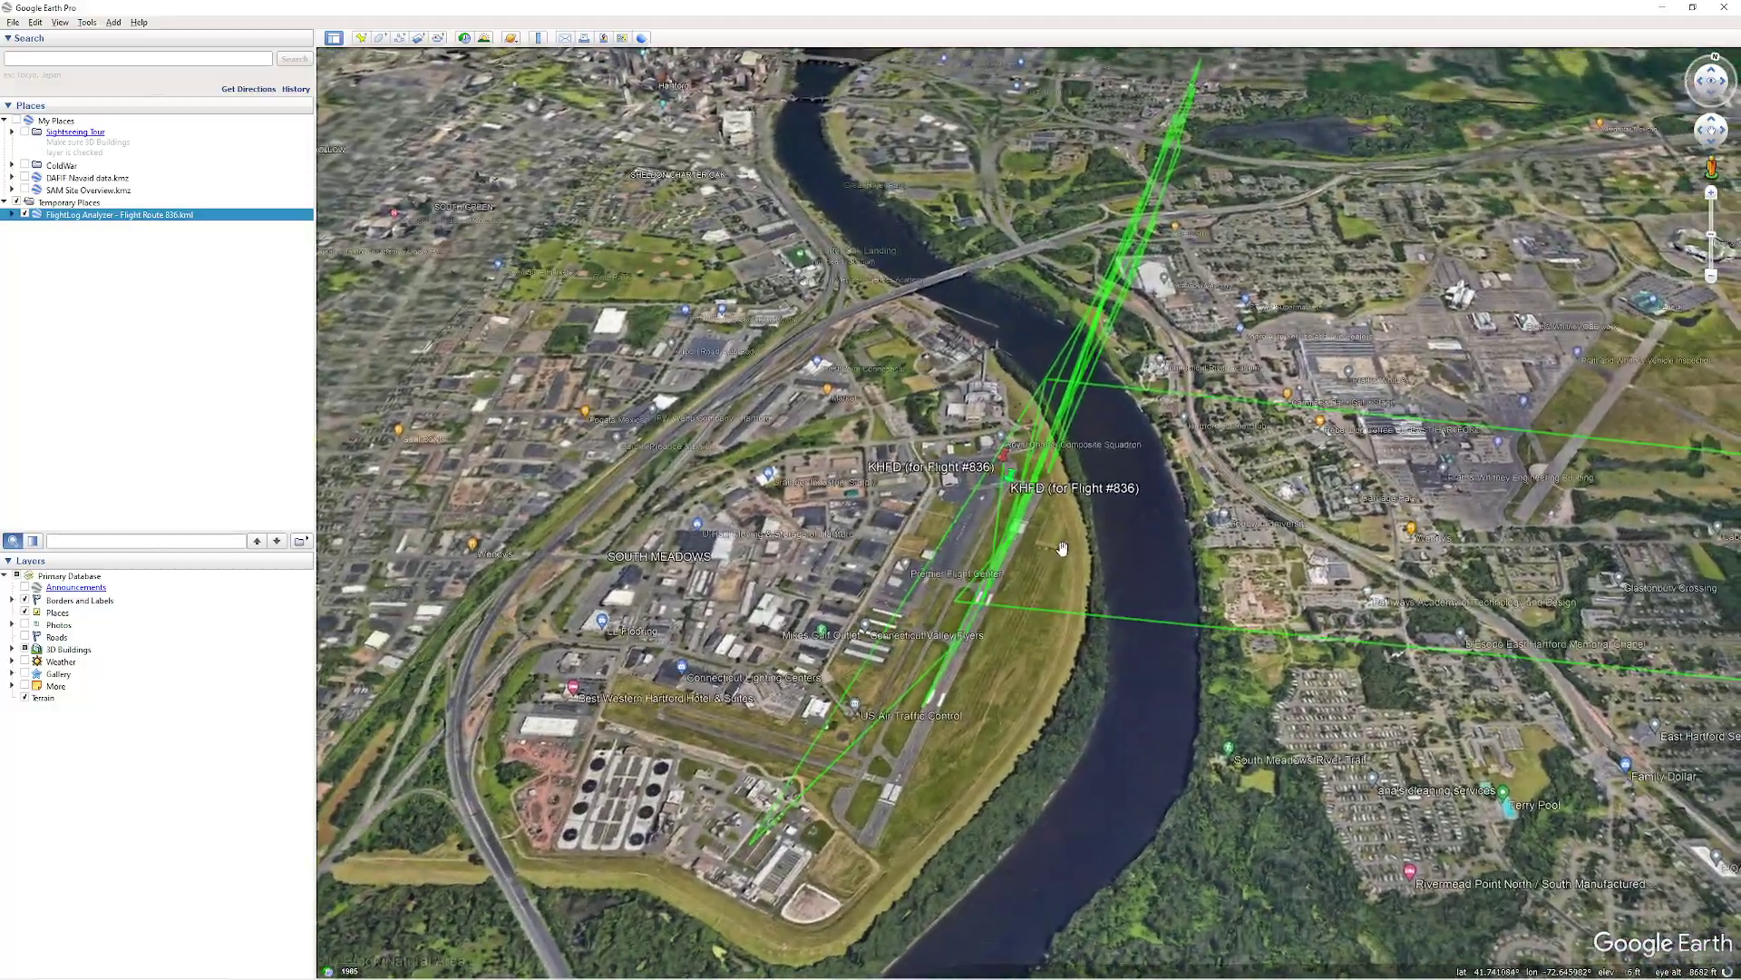
pyautogui.moveTo(1062, 547); pyautogui.dragTo(1092, 700)
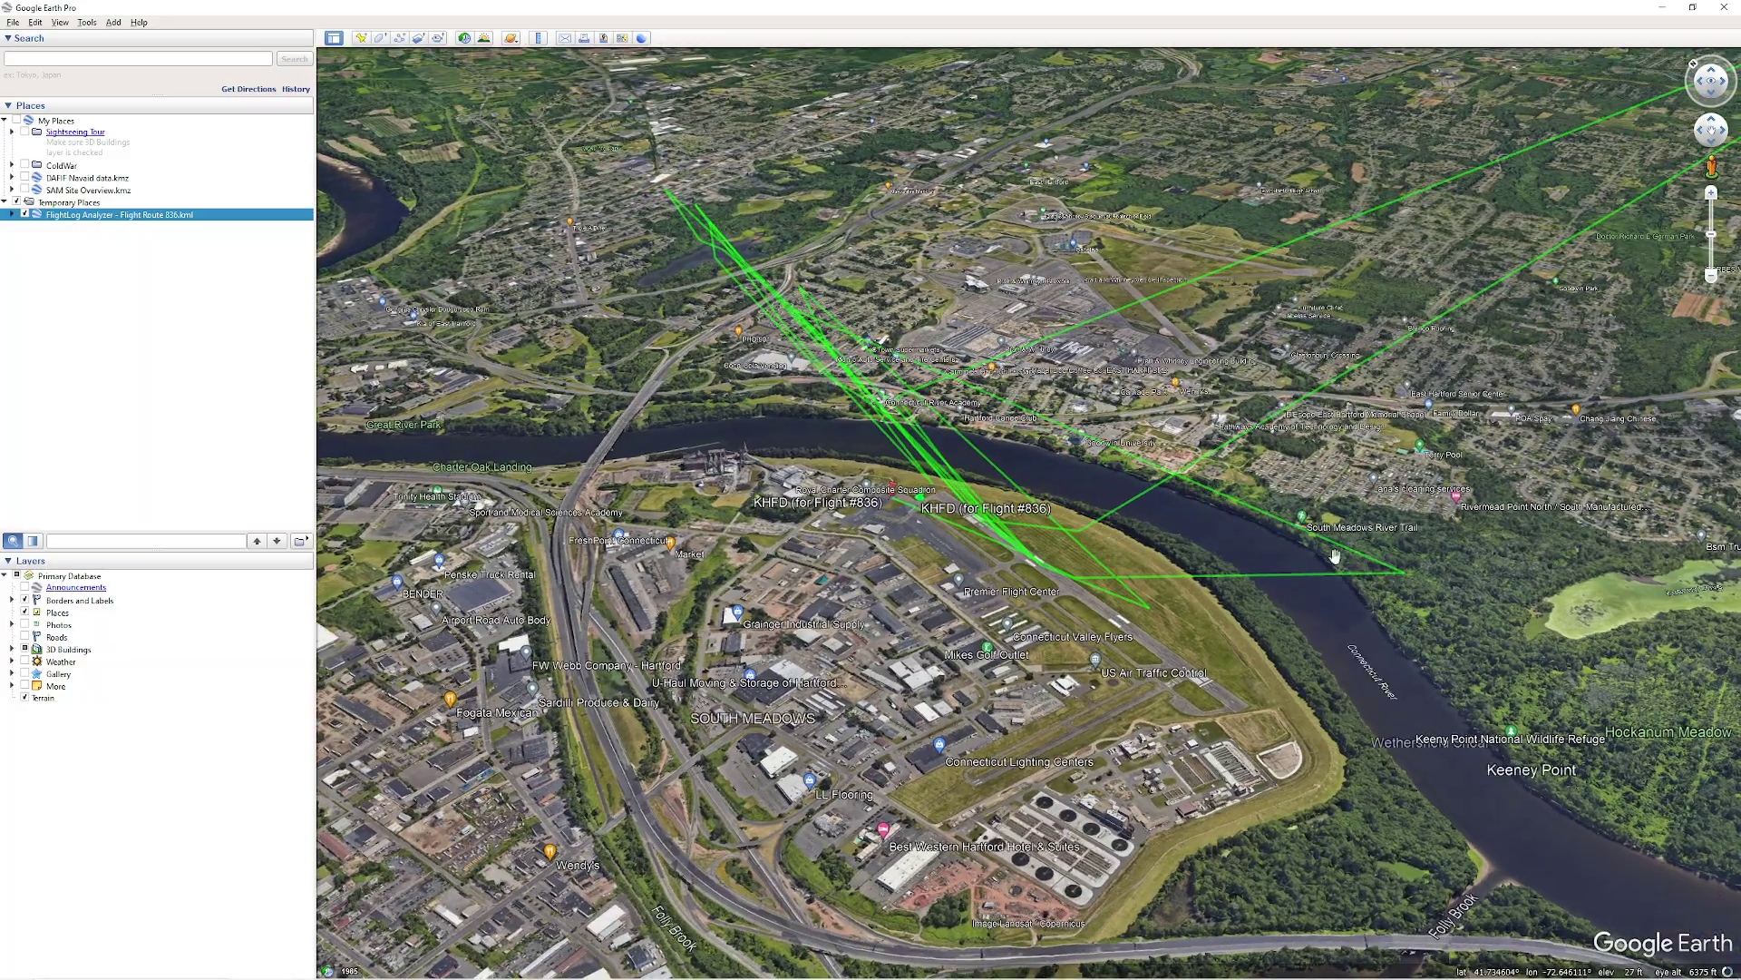
pyautogui.moveTo(1036, 566); pyautogui.dragTo(754, 655)
# Step: Orbit around the Windham airfield, then close Google Earth and answer the save prompt
pyautogui.scroll(-5, 1252, 546)
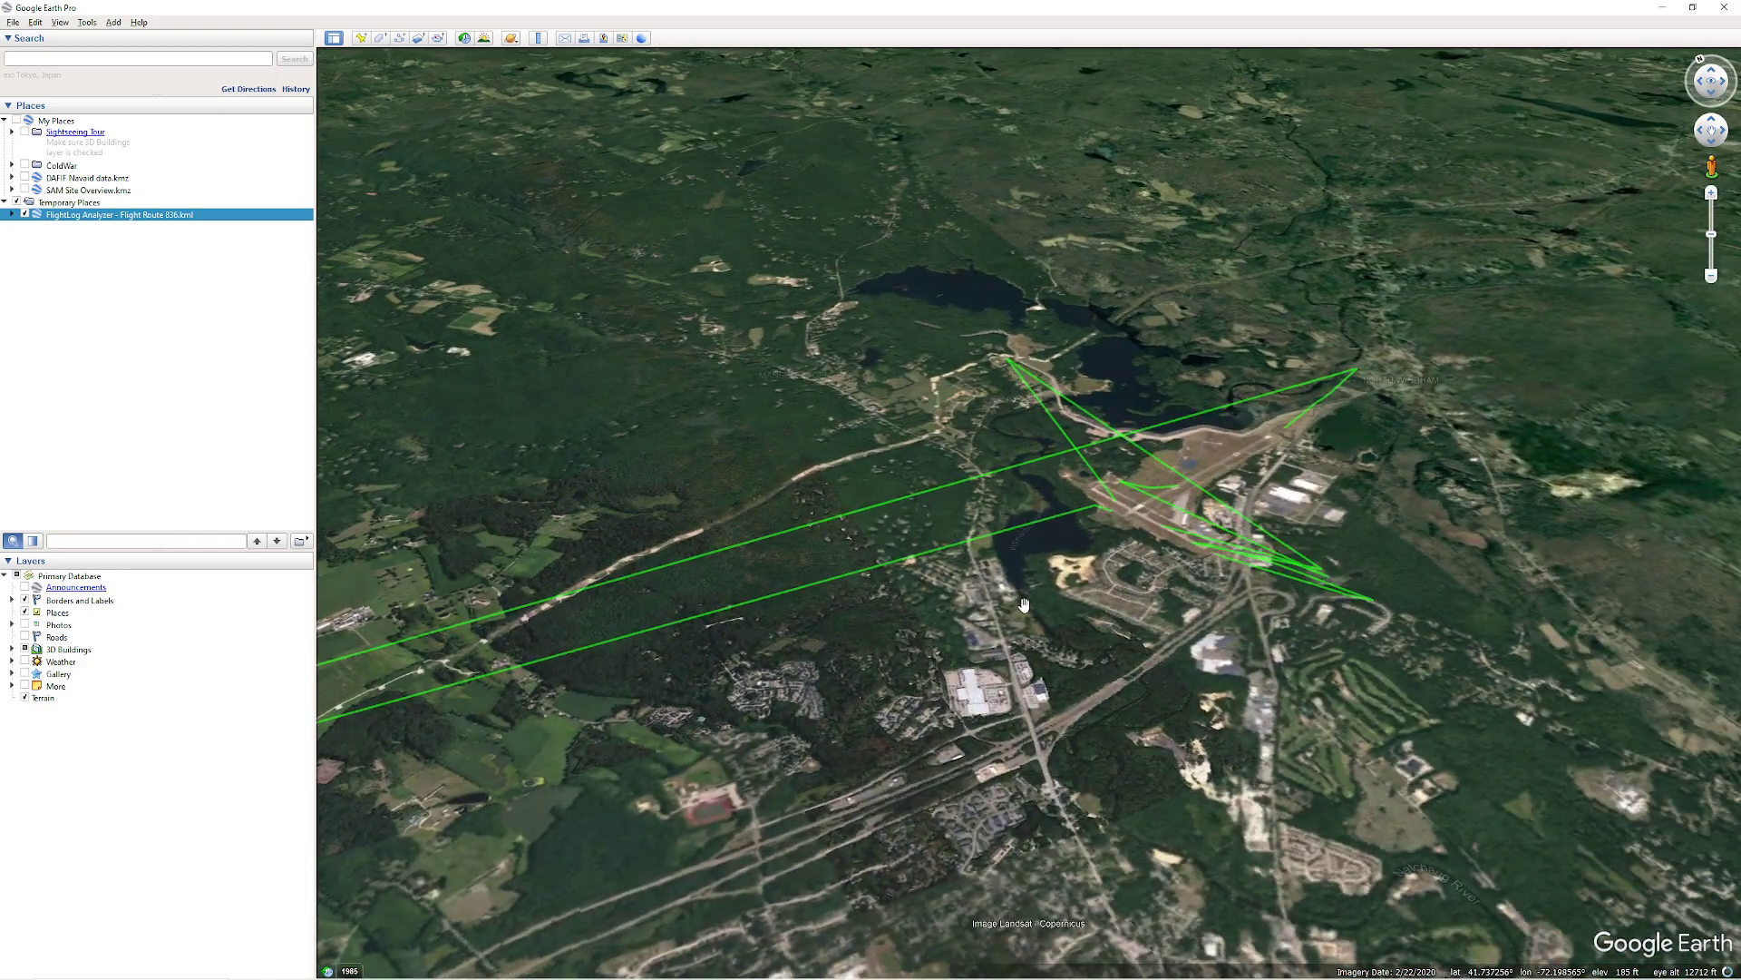
pyautogui.scroll(3, 1163, 602)
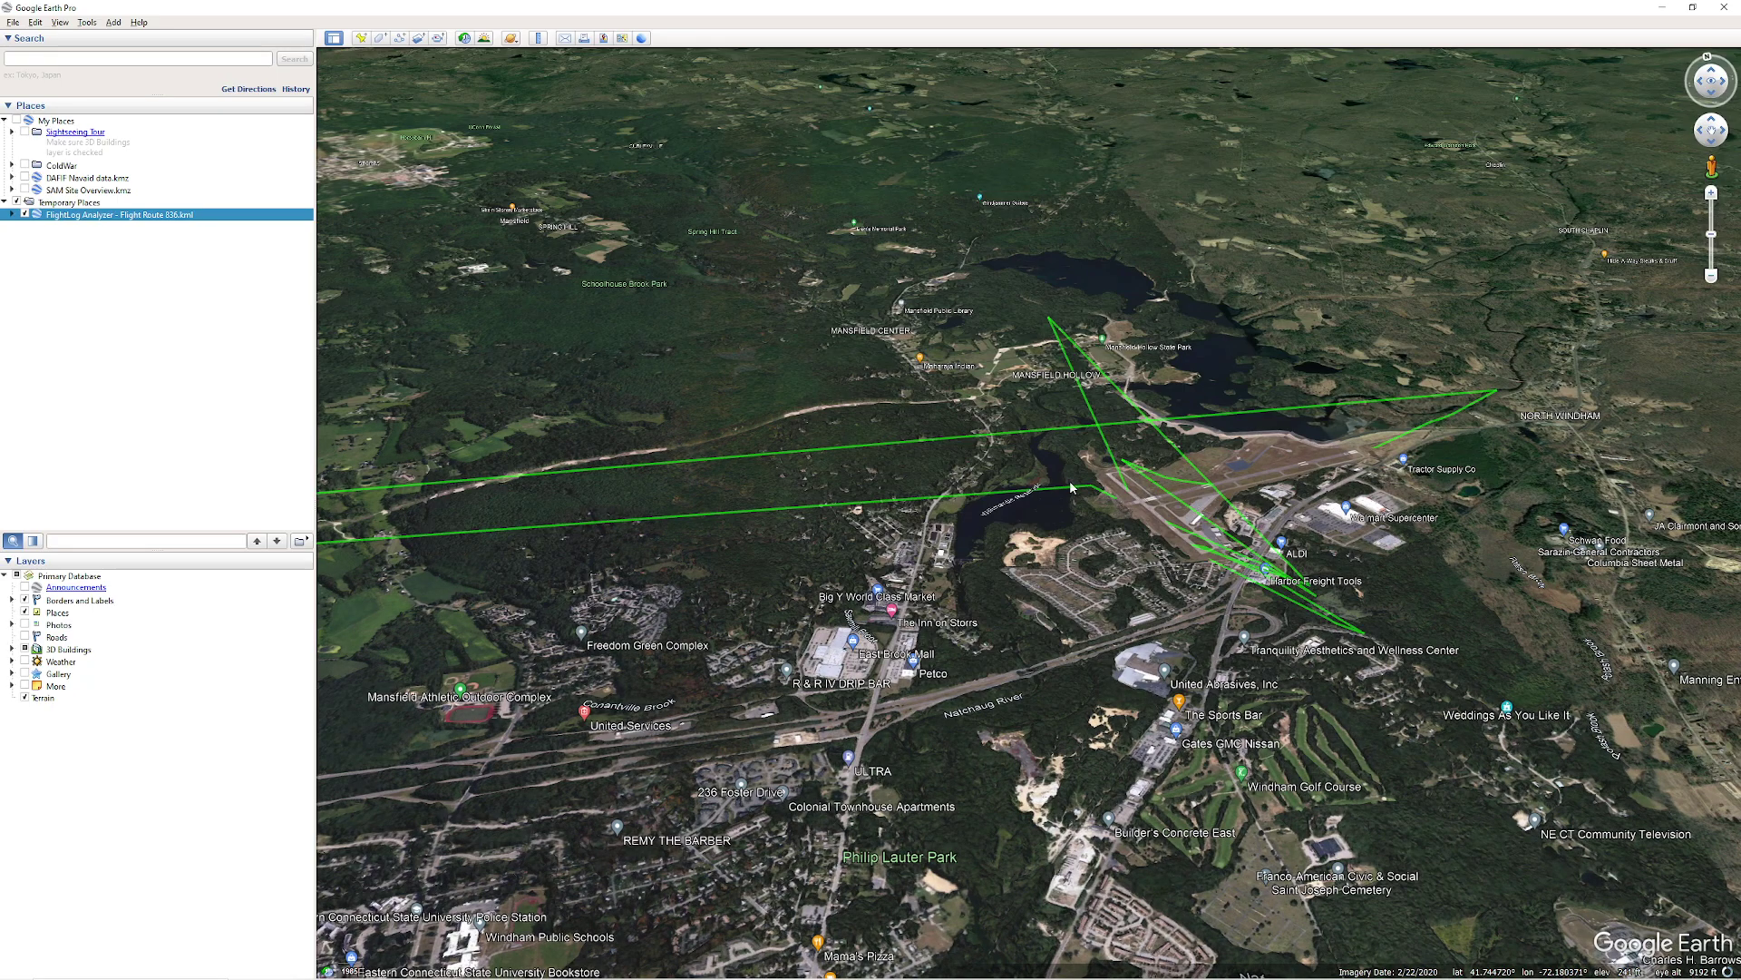
pyautogui.scroll(-3, 1083, 480)
pyautogui.moveTo(1080, 506); pyautogui.dragTo(634, 512)
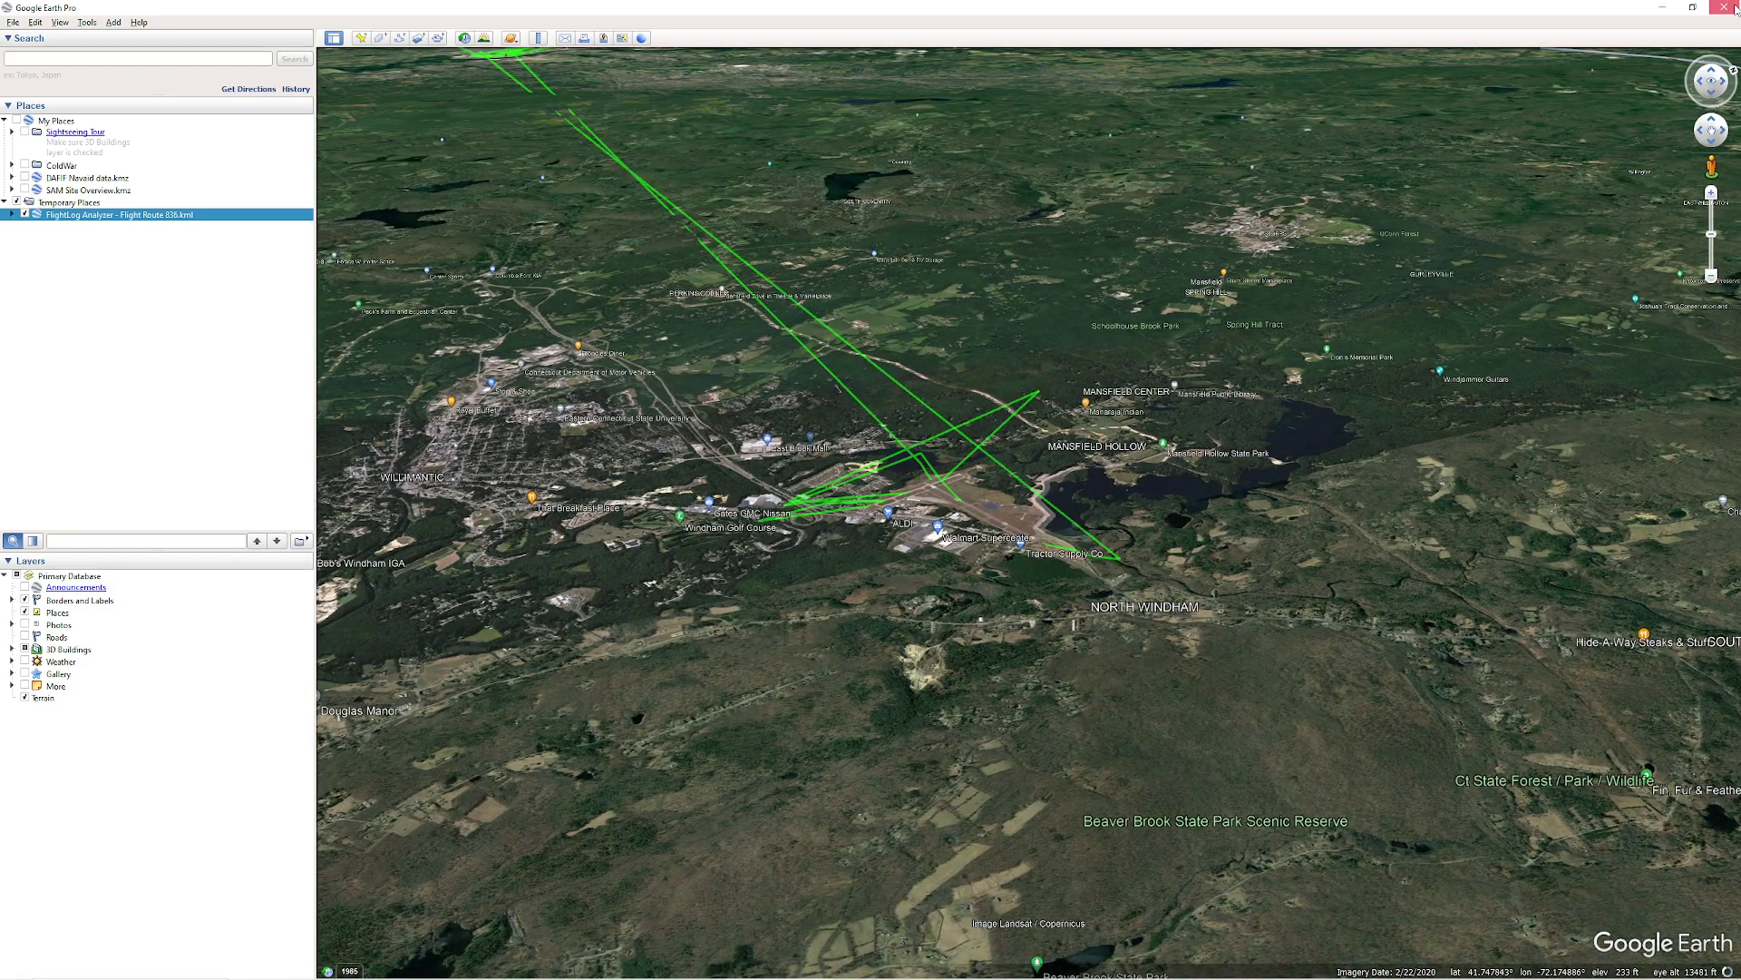
pyautogui.click(1734, 9)
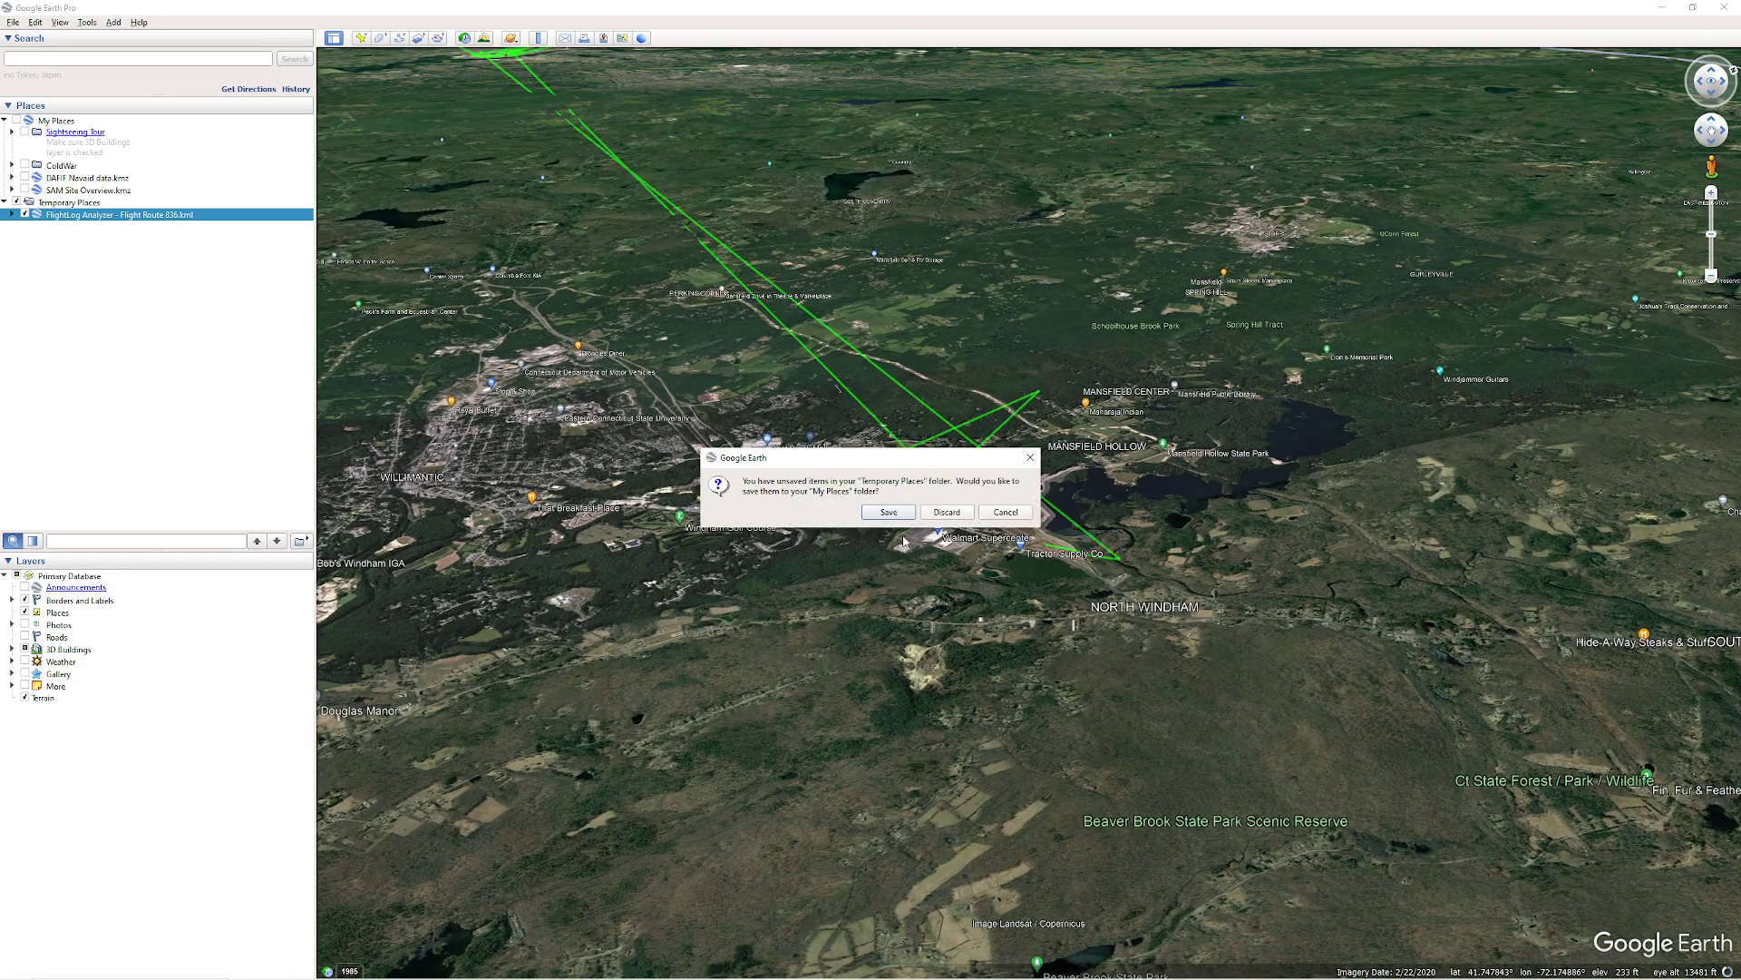
pyautogui.click(948, 514)
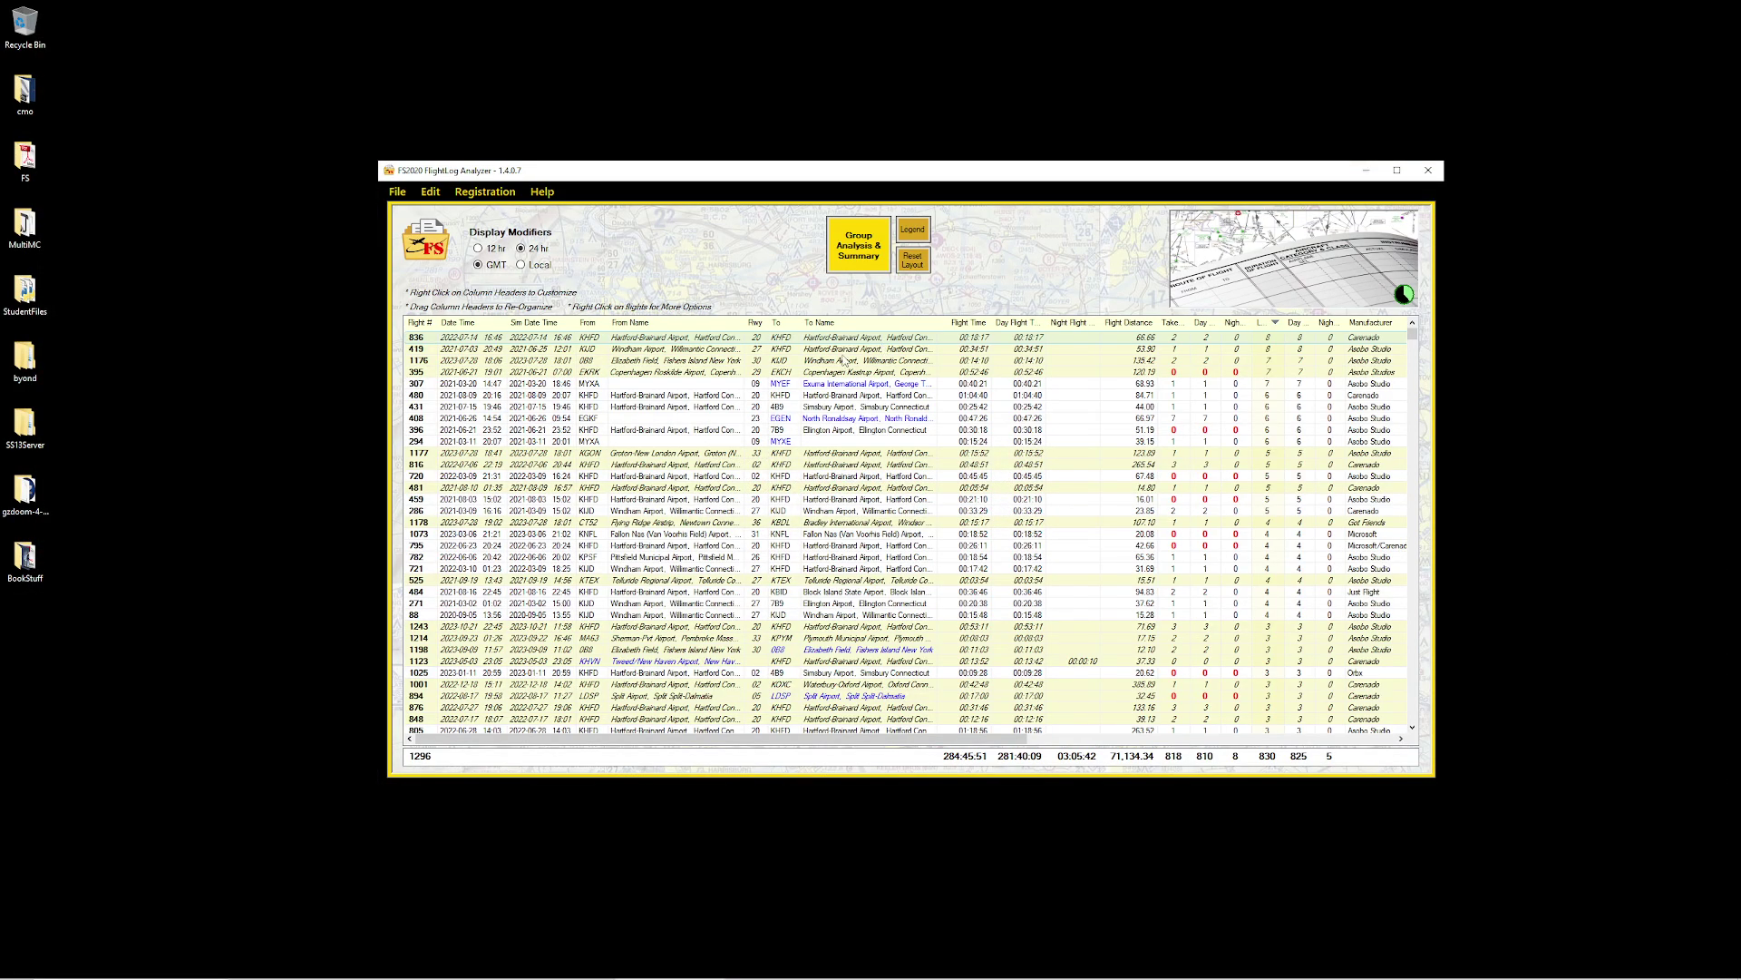
# Step: View flight 836's route in the Built-In Viewer, close it, and move down to flight 419
pyautogui.rightClick(907, 342)
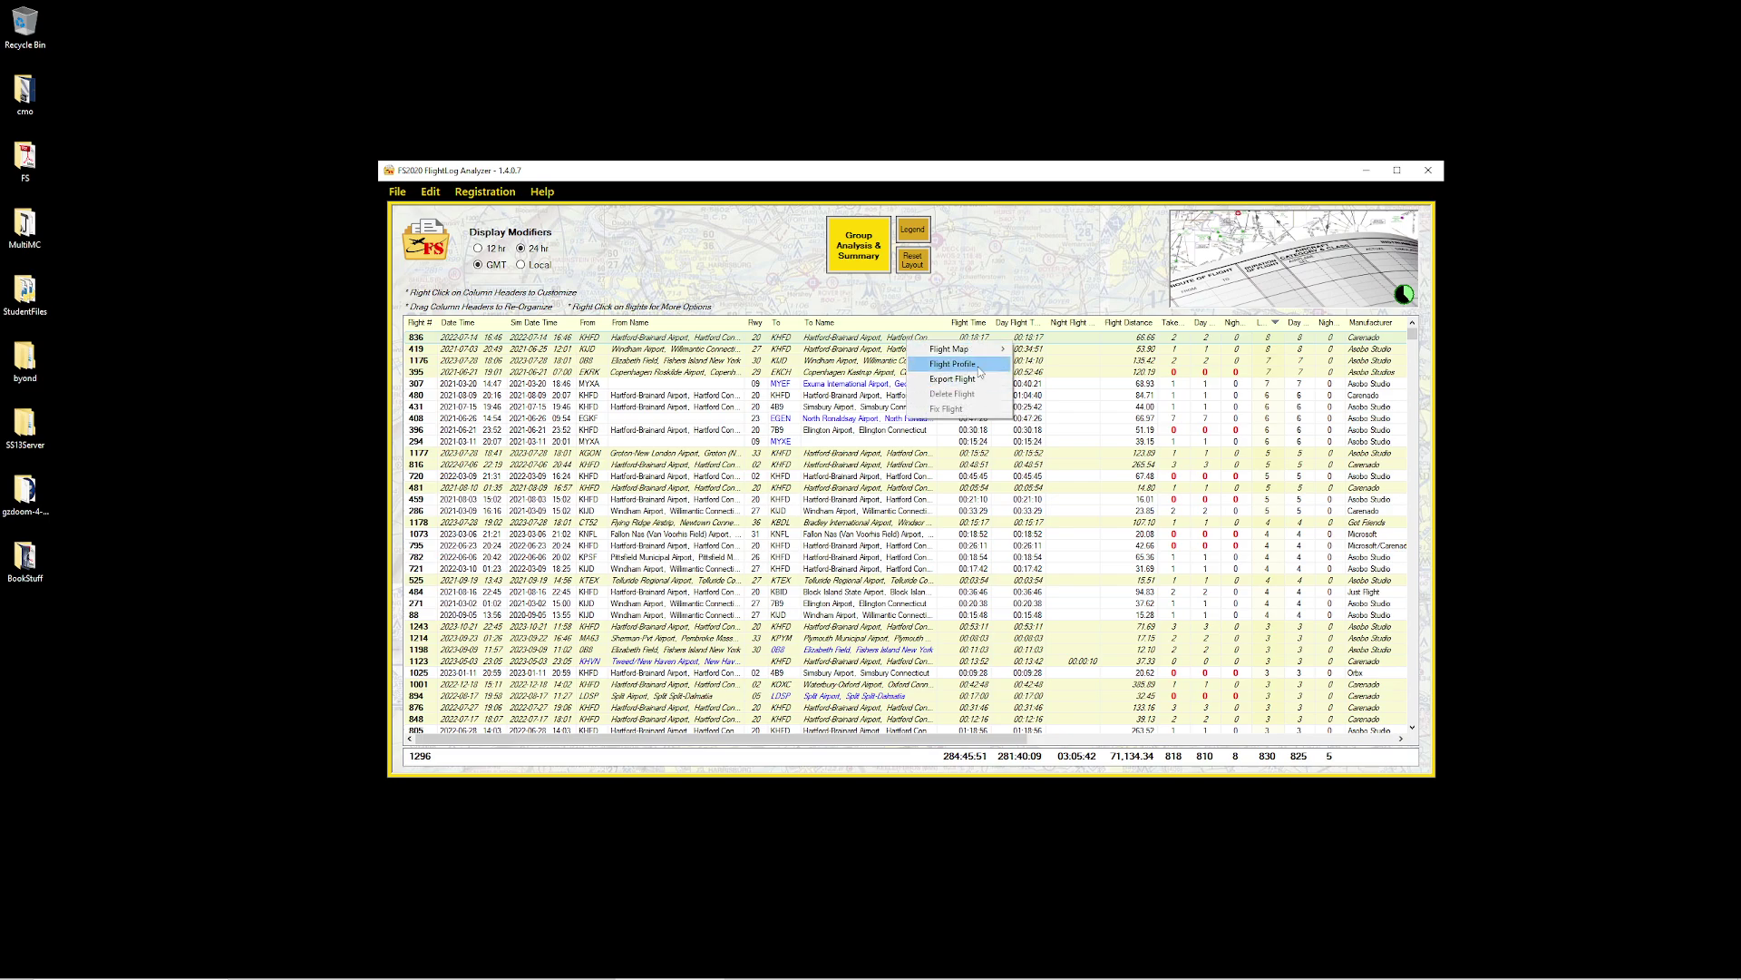
pyautogui.moveTo(979, 349)
pyautogui.click(1061, 350)
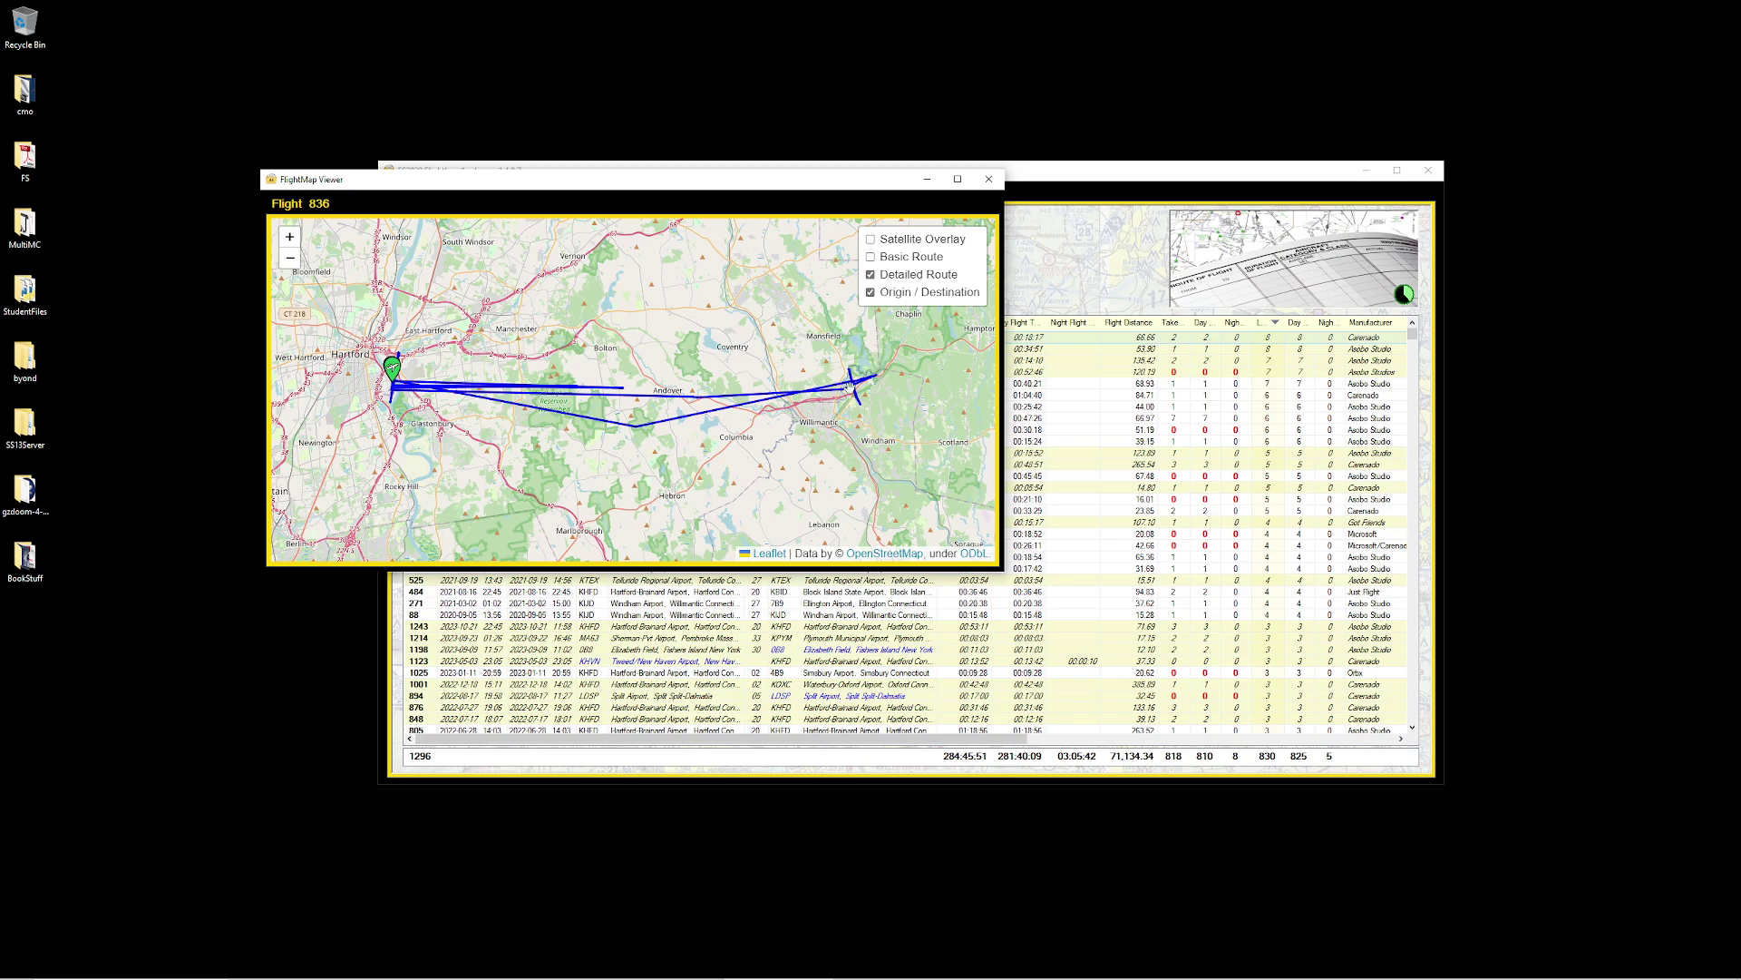
pyautogui.click(989, 179)
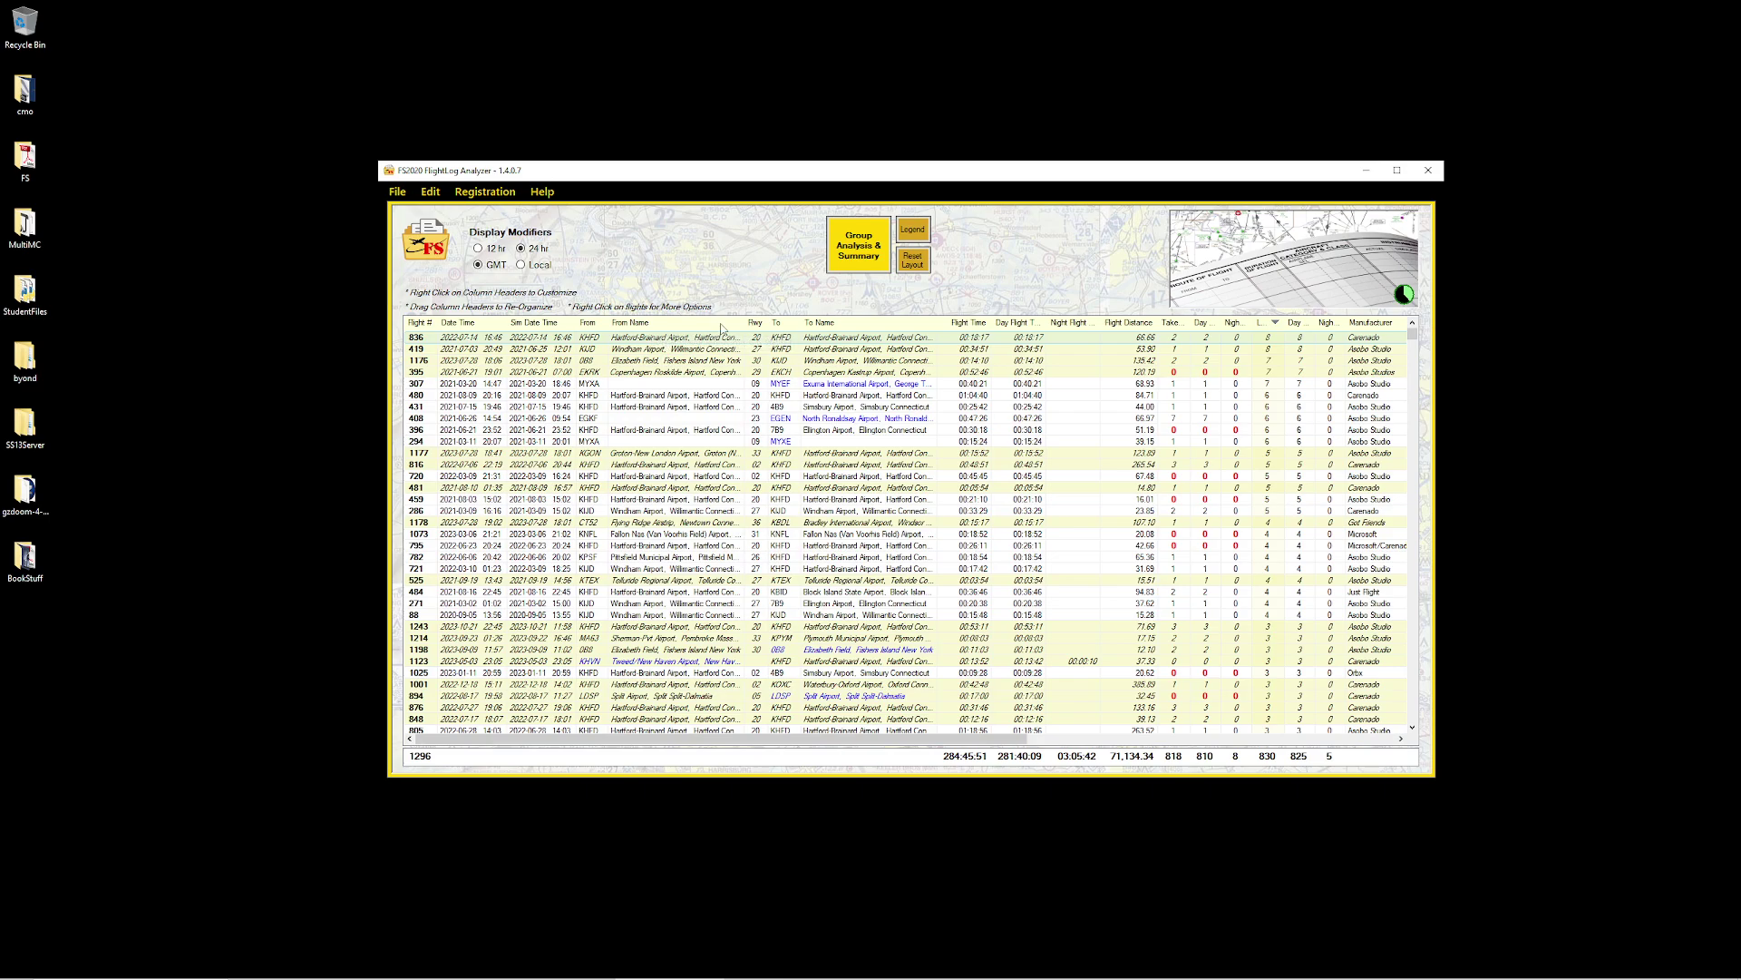
pyautogui.moveTo(1402, 297)
pyautogui.press('Down')
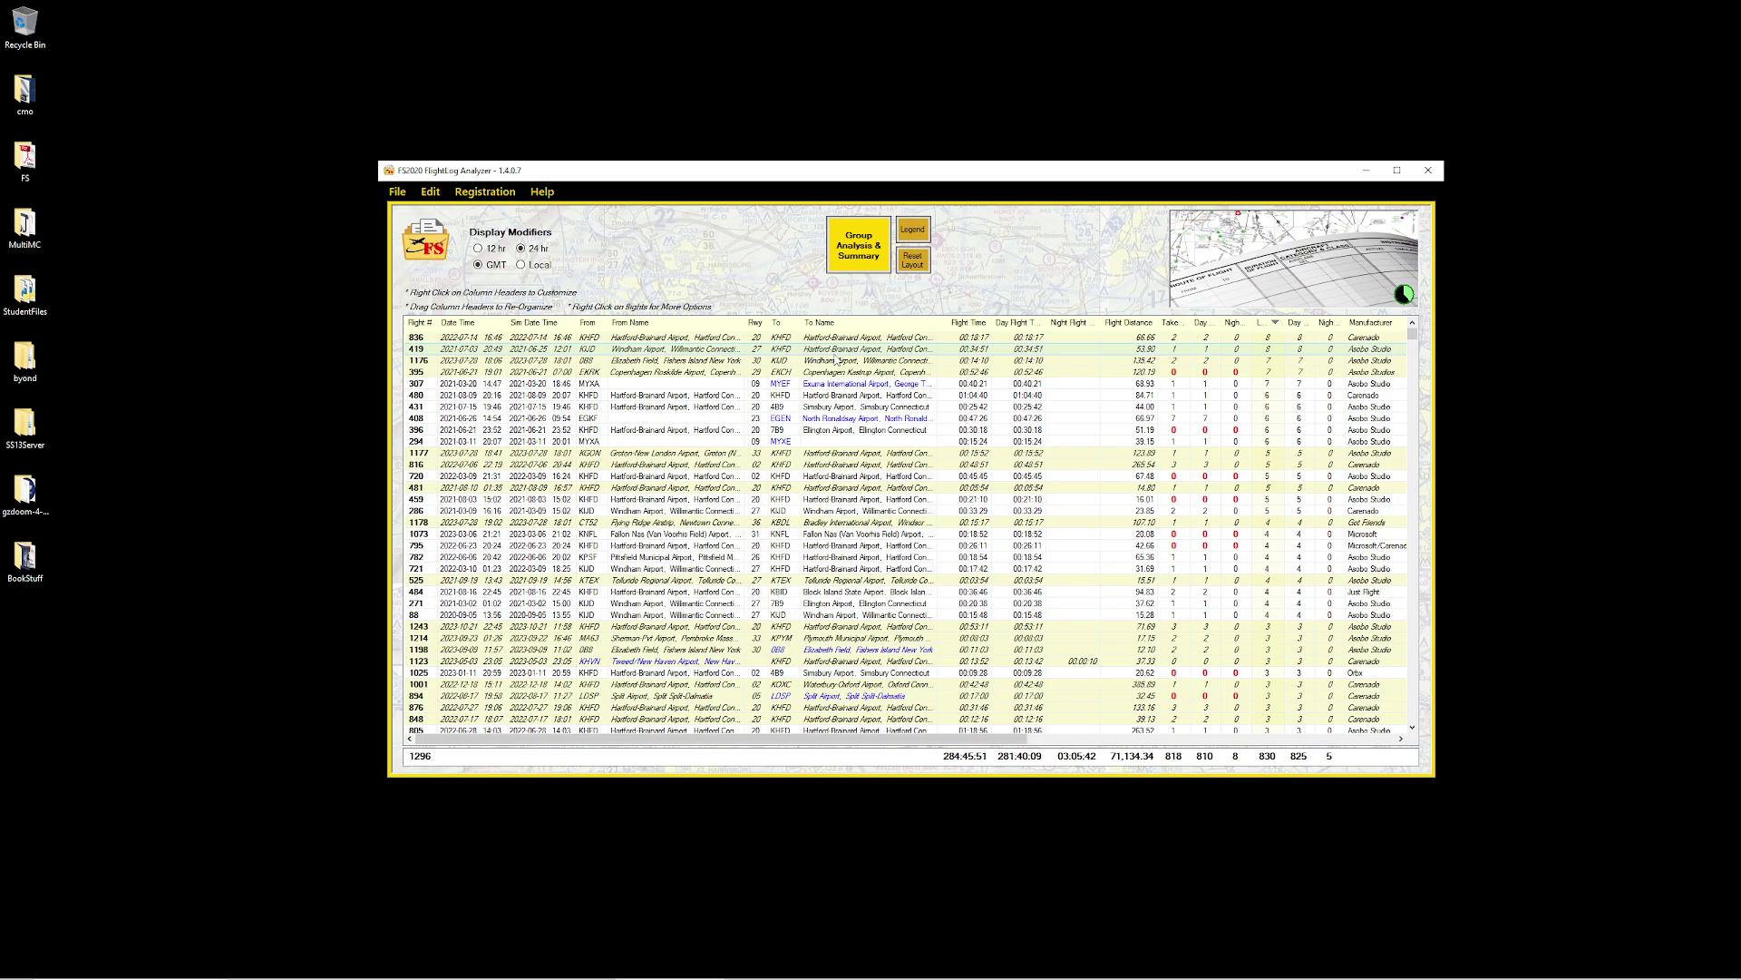
# Step: Open flight 419's route in Google Earth and tilt and zoom across it
pyautogui.rightClick(847, 350)
pyautogui.moveTo(862, 353)
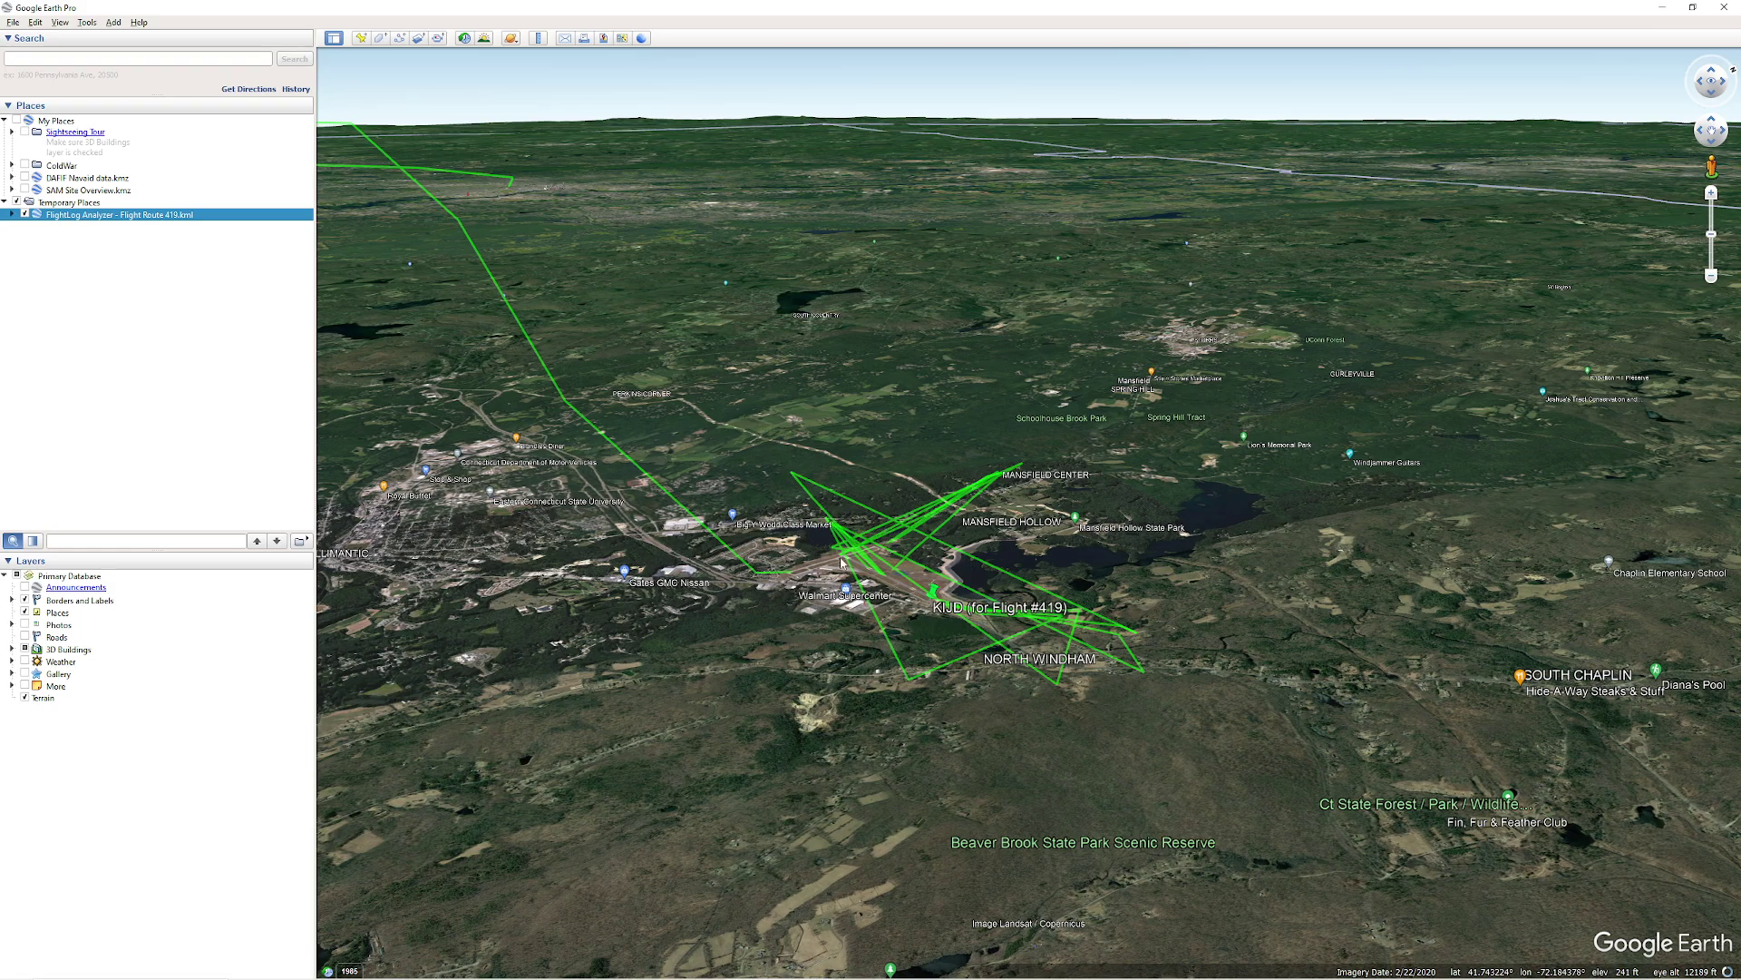
pyautogui.moveTo(842, 562); pyautogui.dragTo(1040, 699)
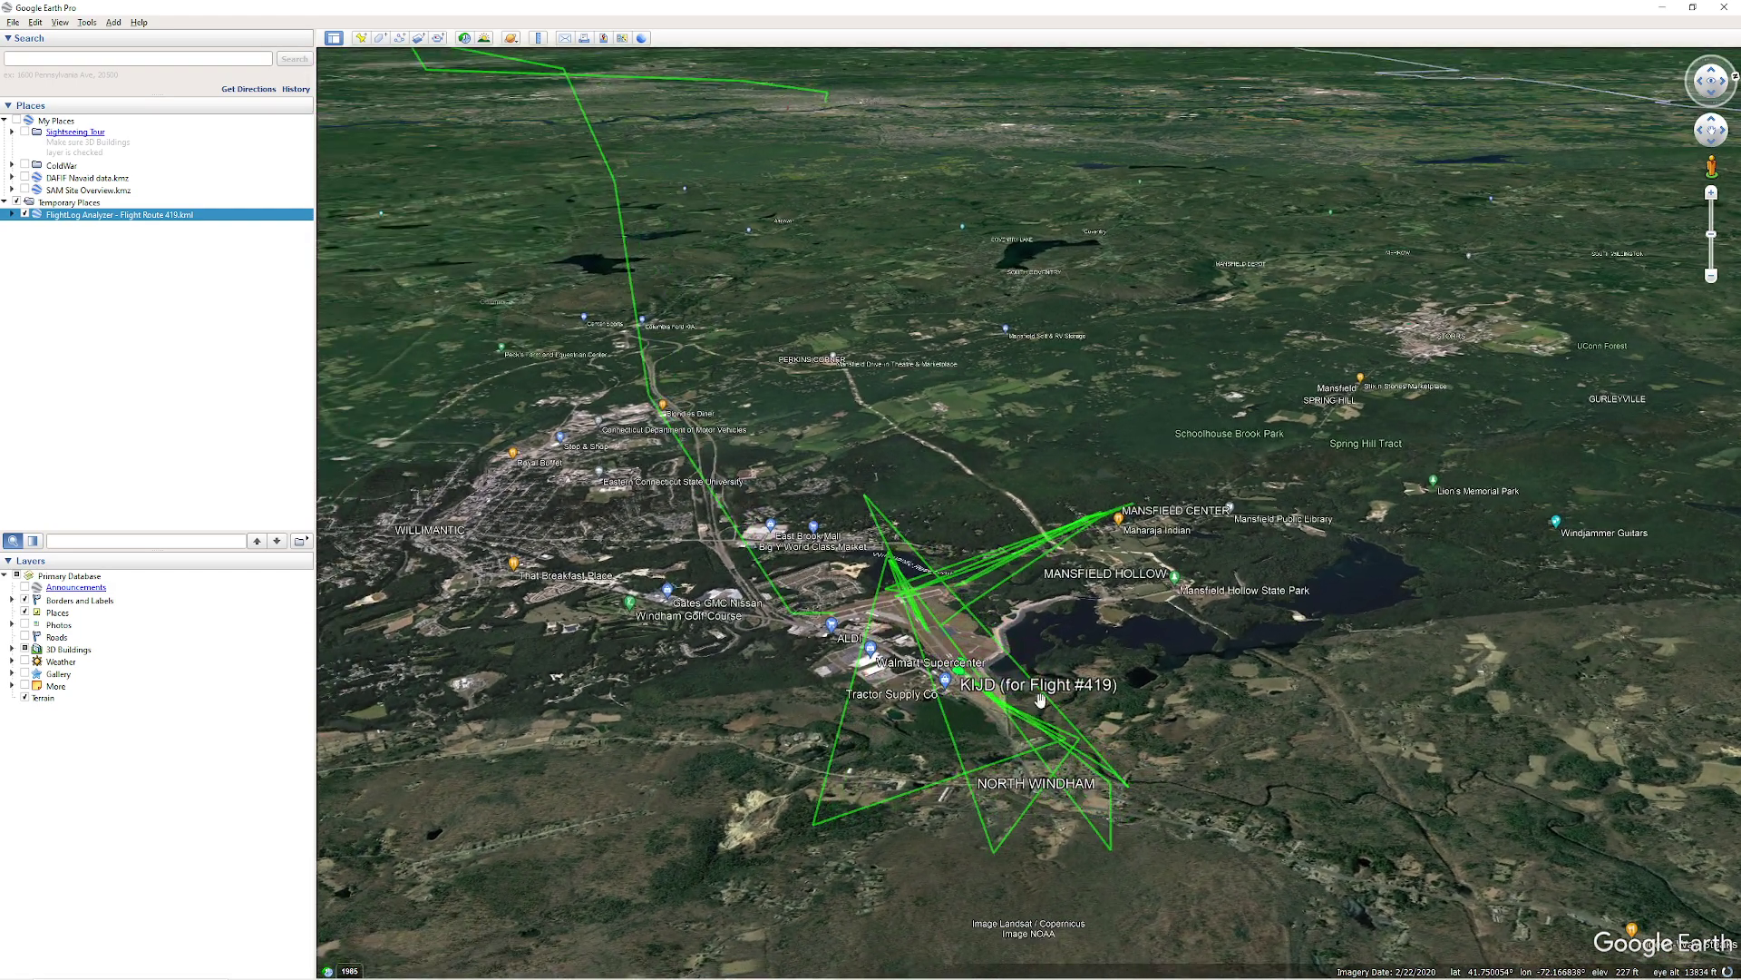
pyautogui.scroll(-3, 765, 568)
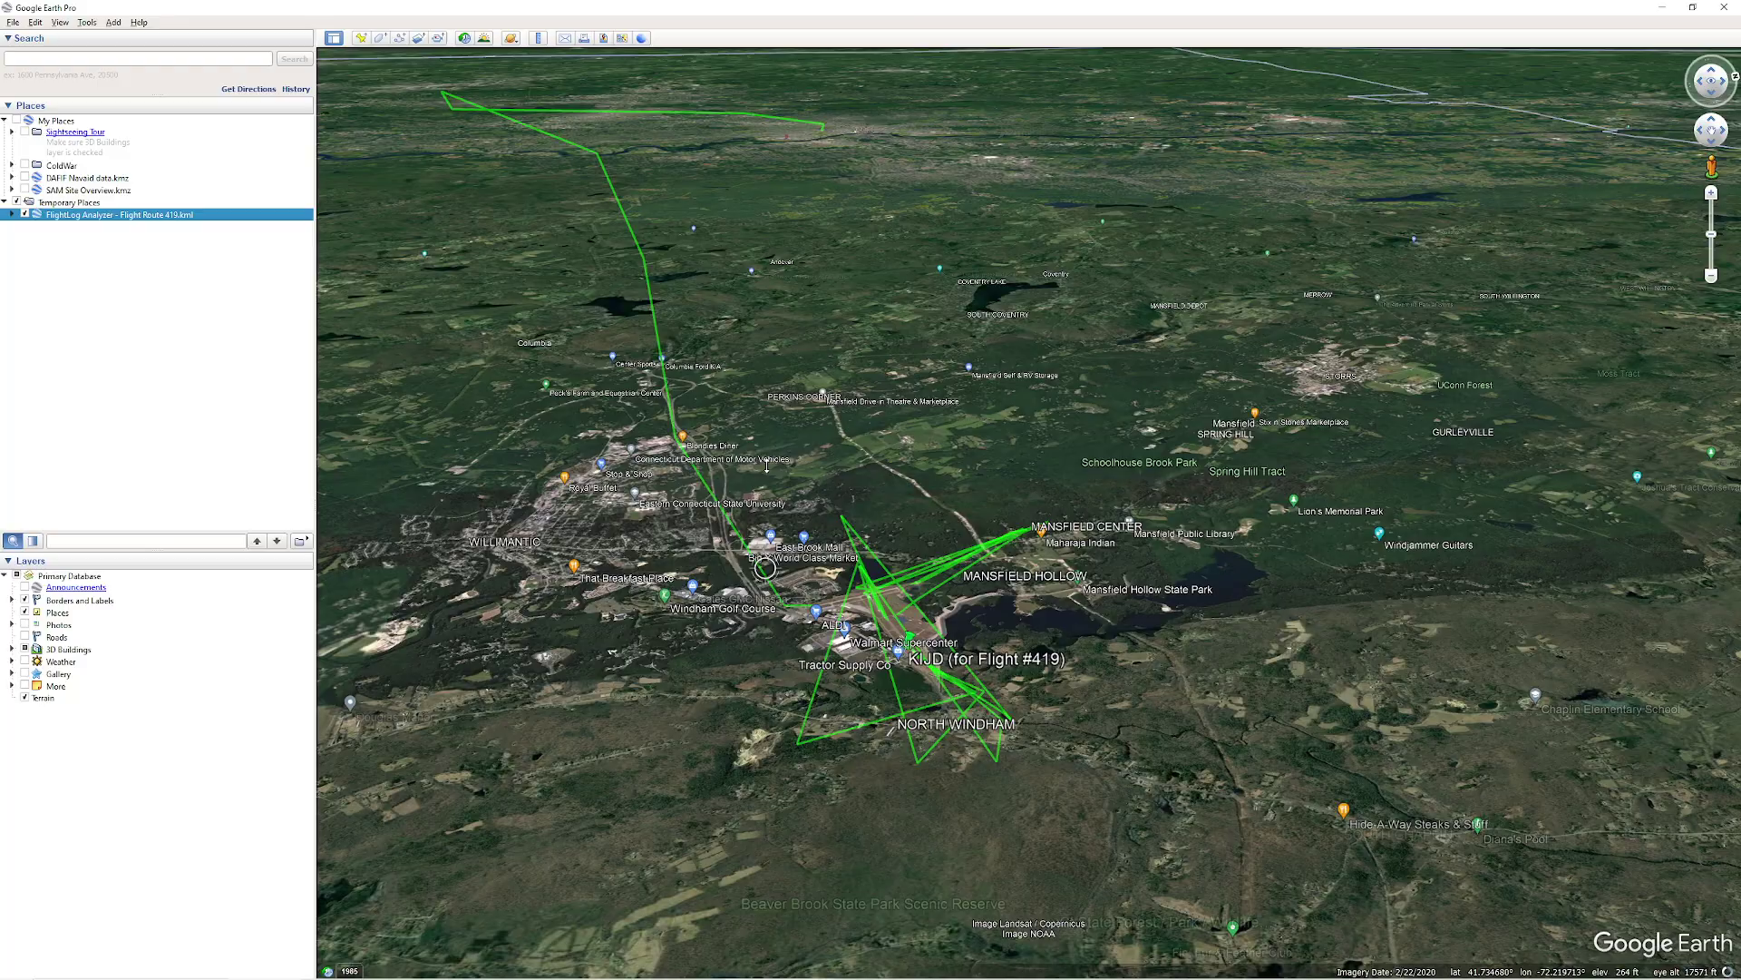
# Step: Sweep the view west to Hartford, close Google Earth, and sort the logbook by destination
pyautogui.moveTo(764, 567); pyautogui.dragTo(1277, 438)
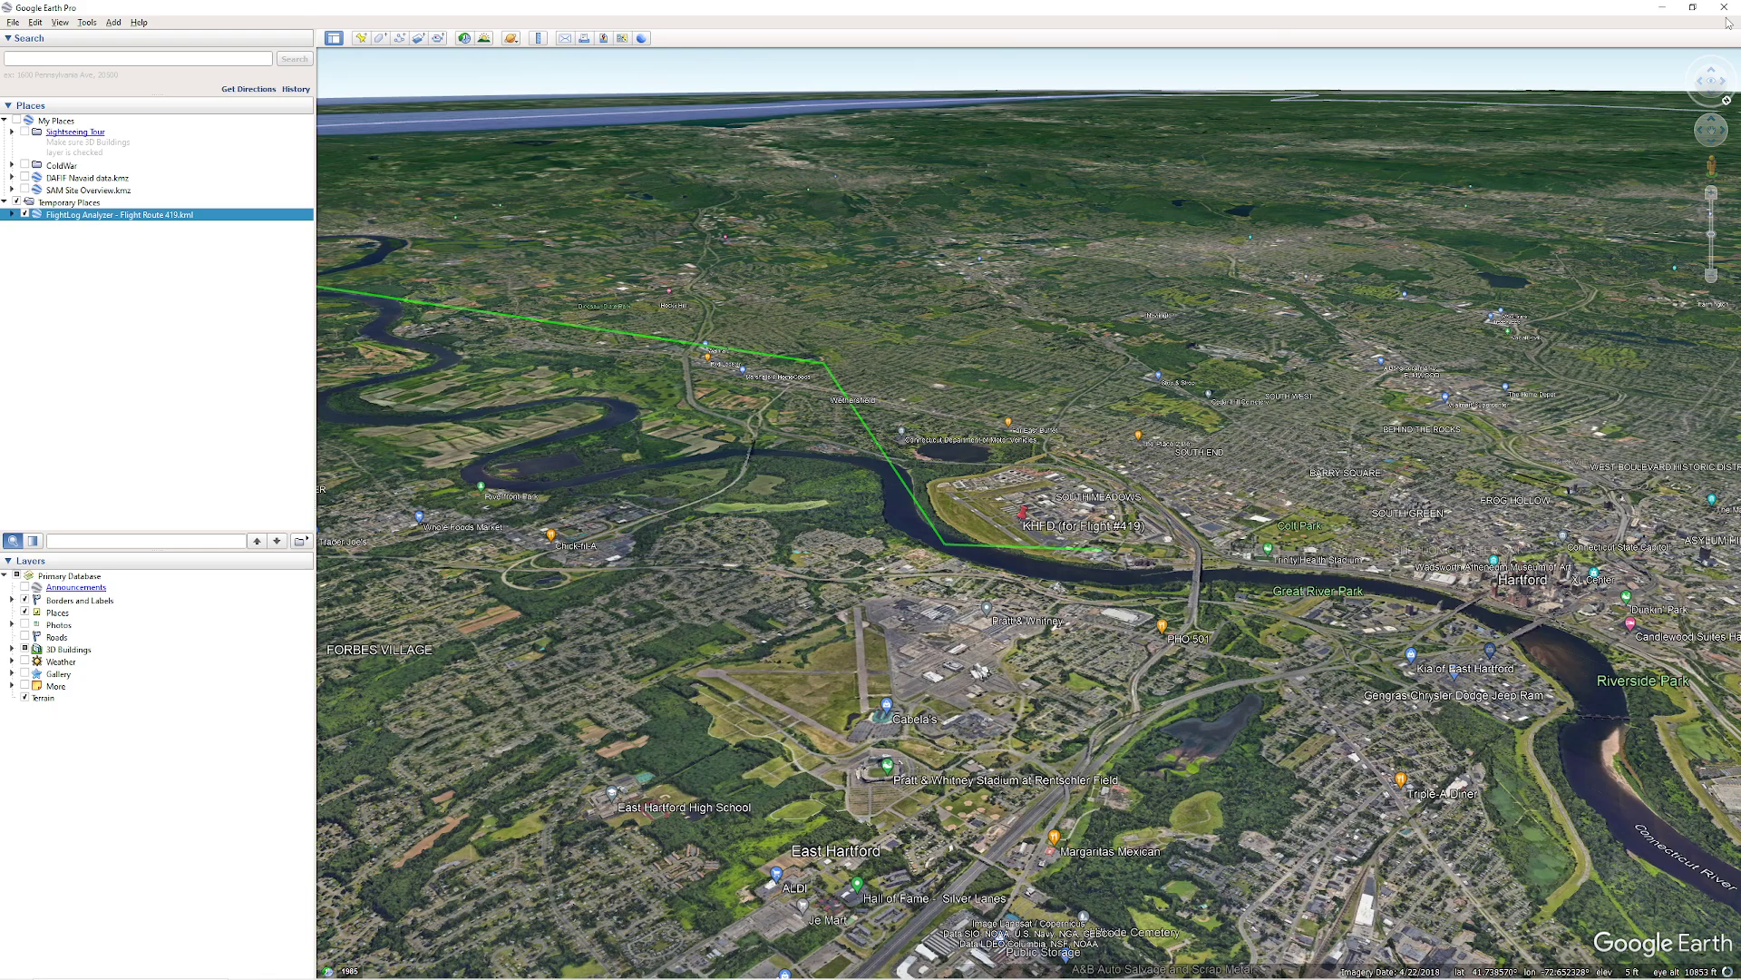
pyautogui.click(1723, 7)
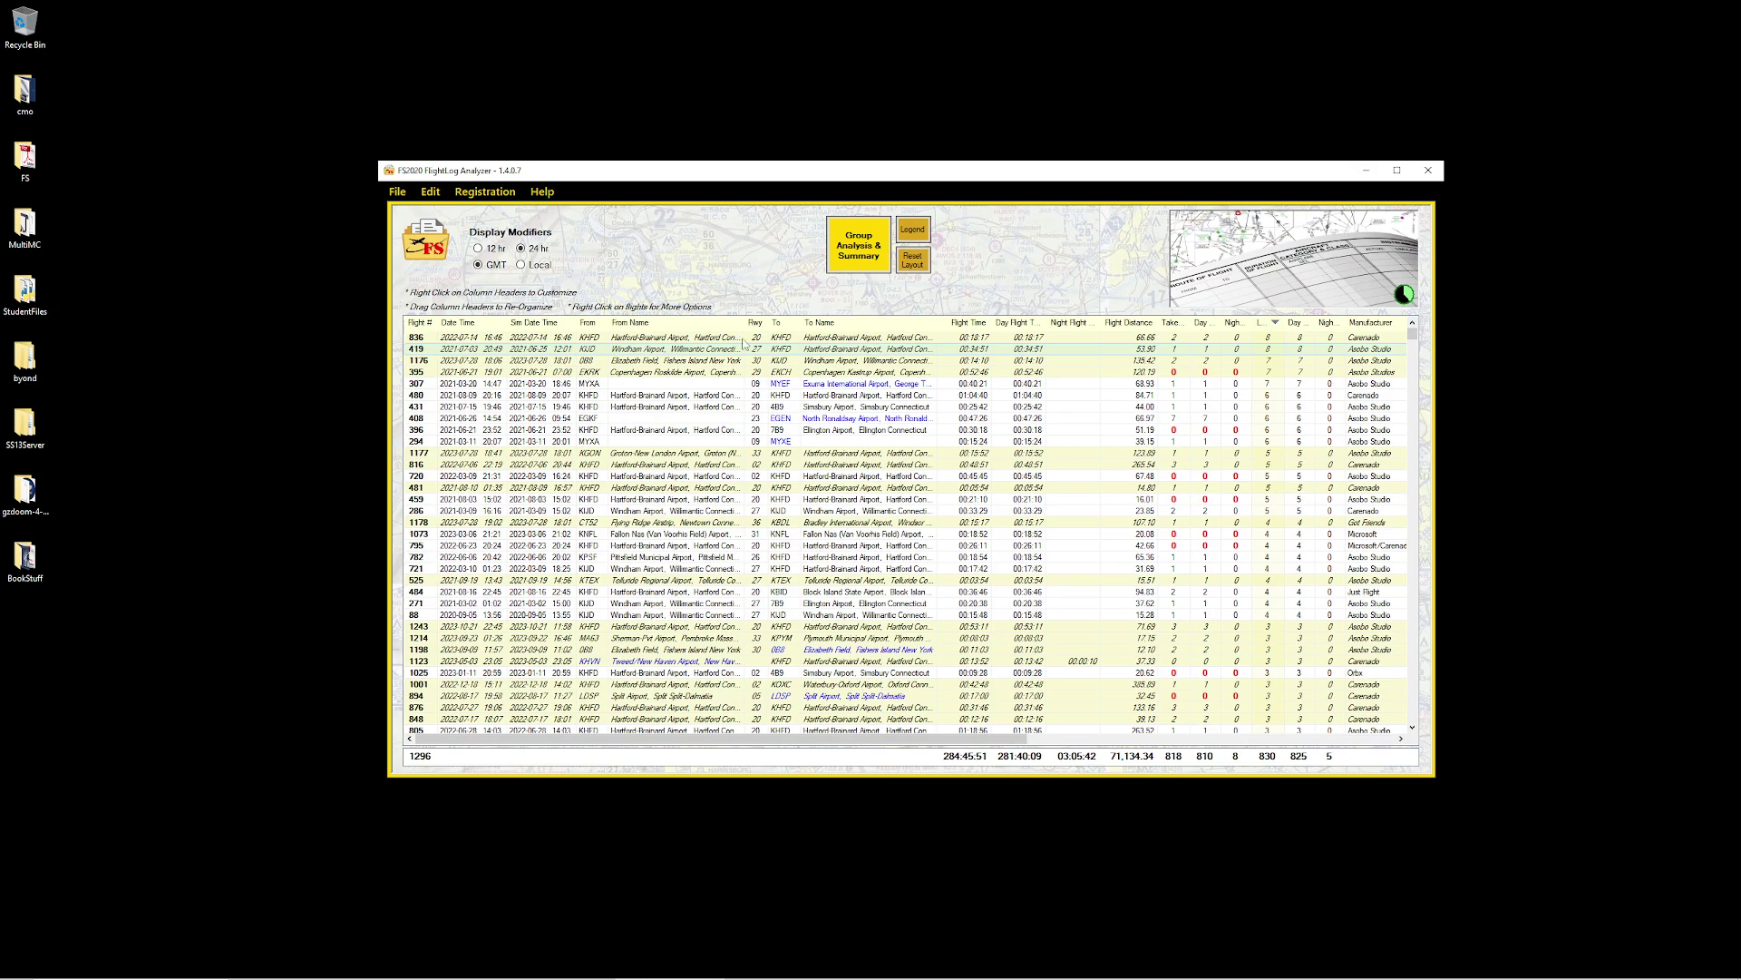
pyautogui.click(778, 323)
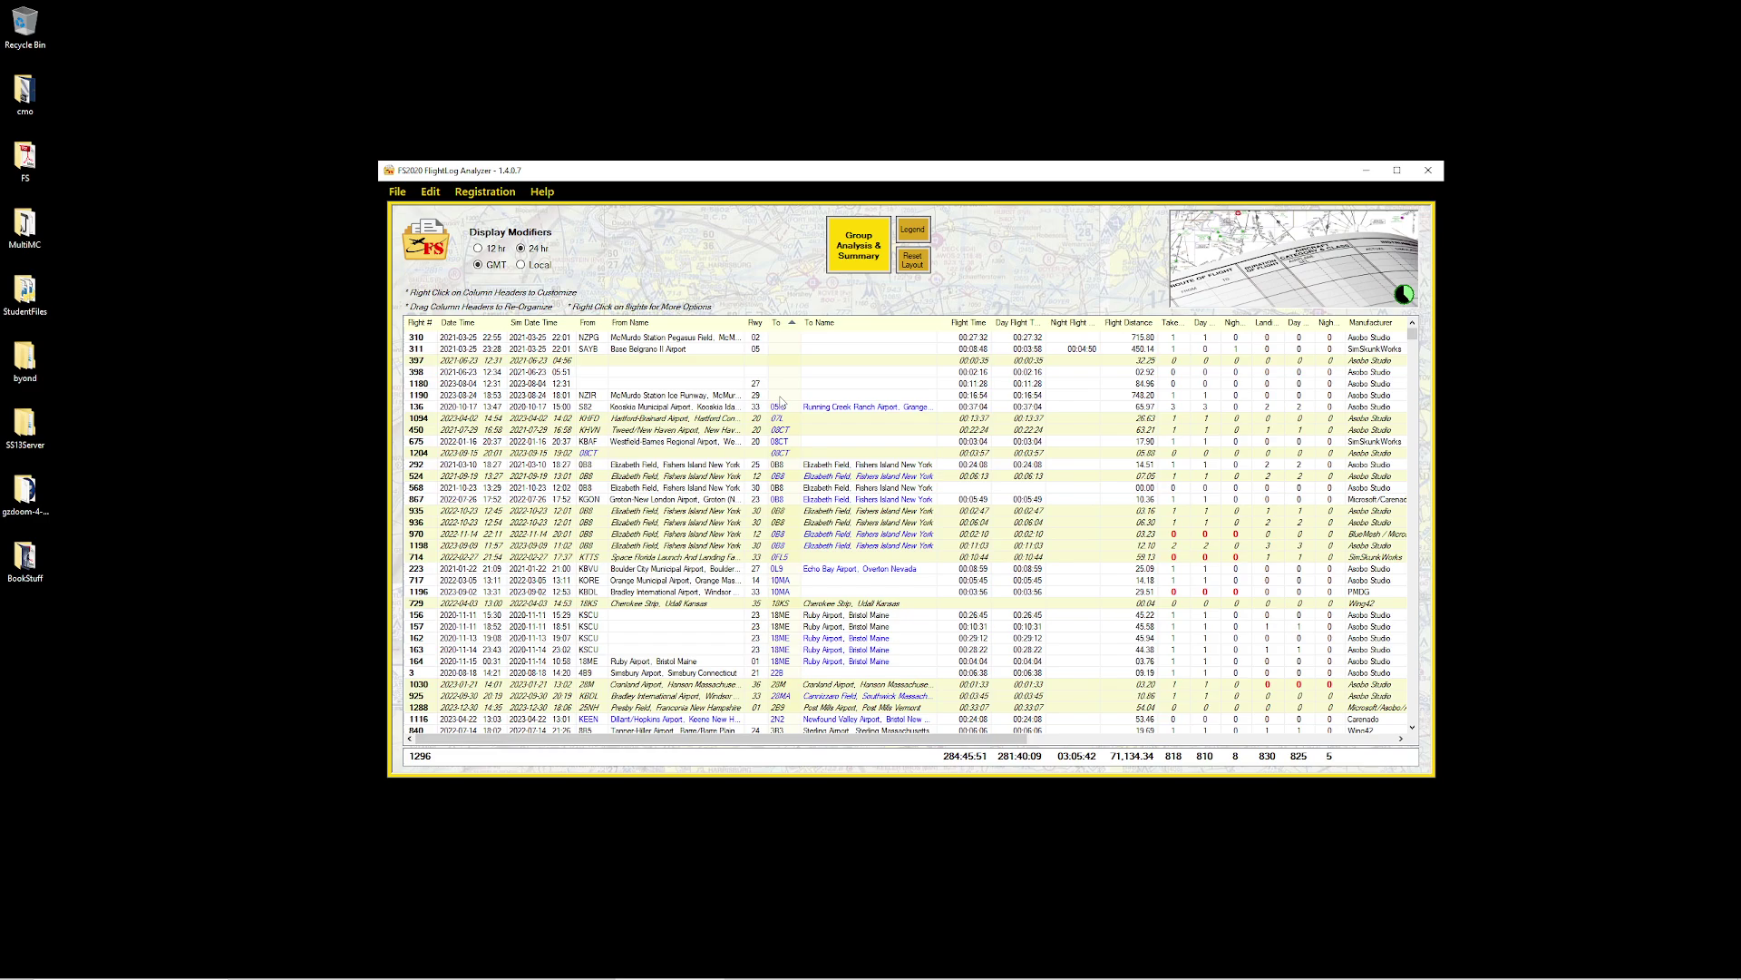
pyautogui.rightClick(710, 342)
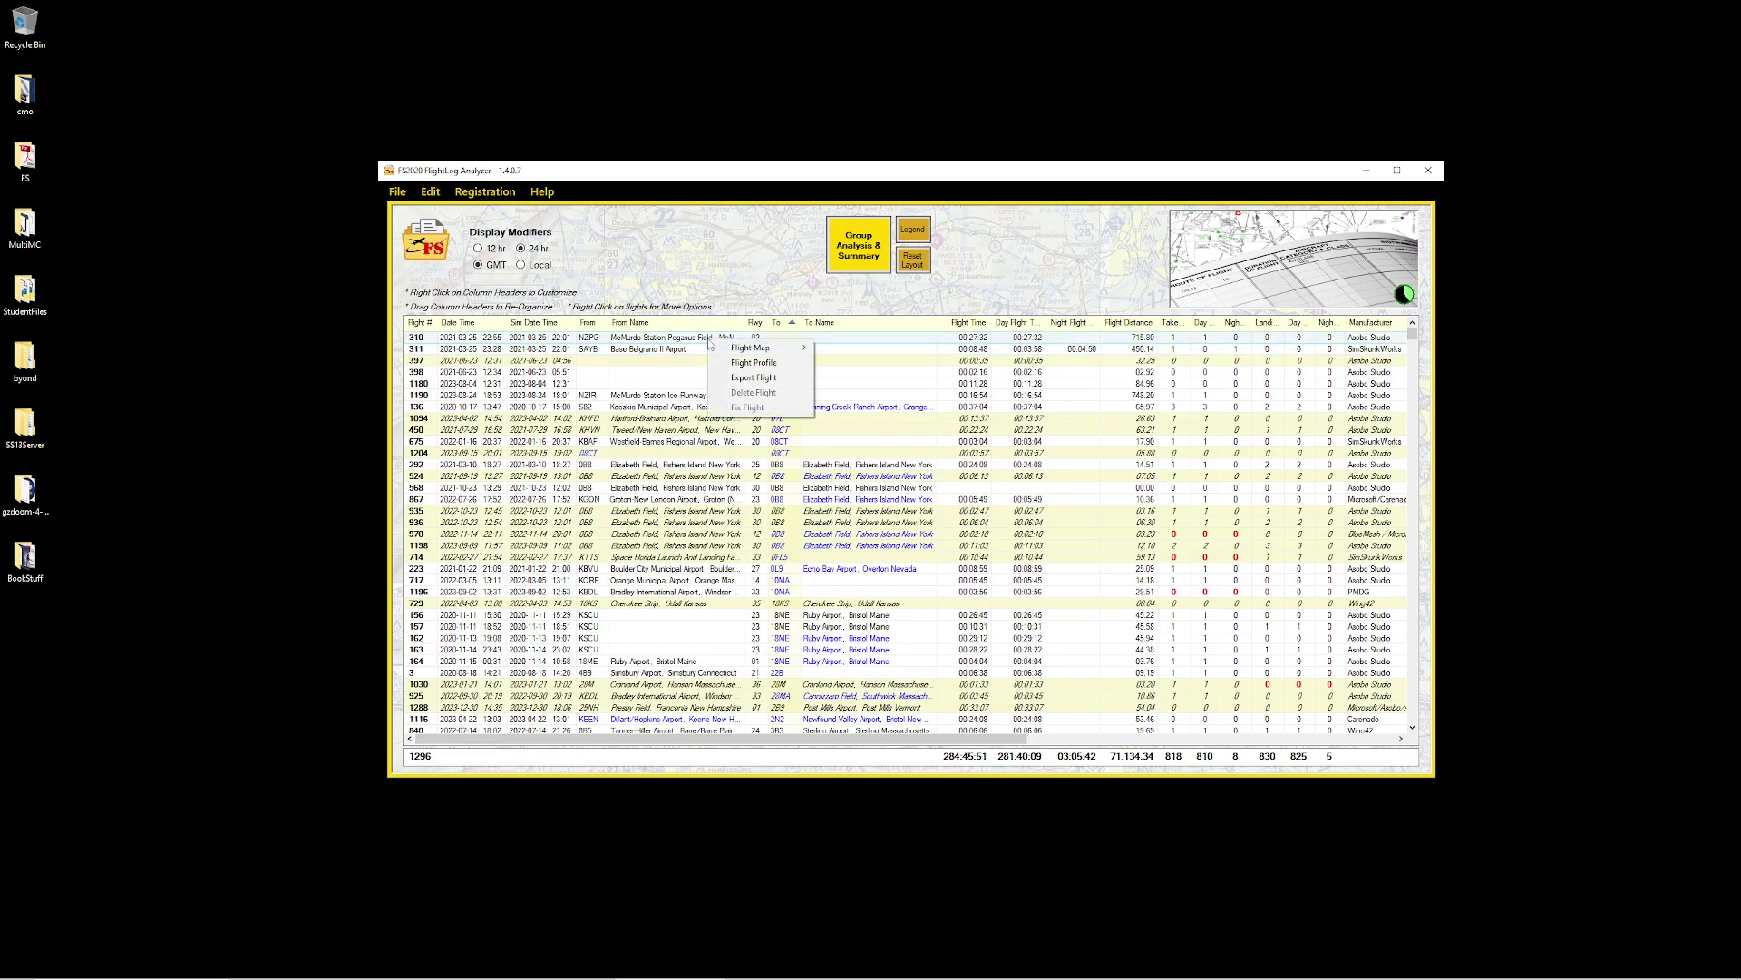
pyautogui.moveTo(771, 347)
pyautogui.click(866, 347)
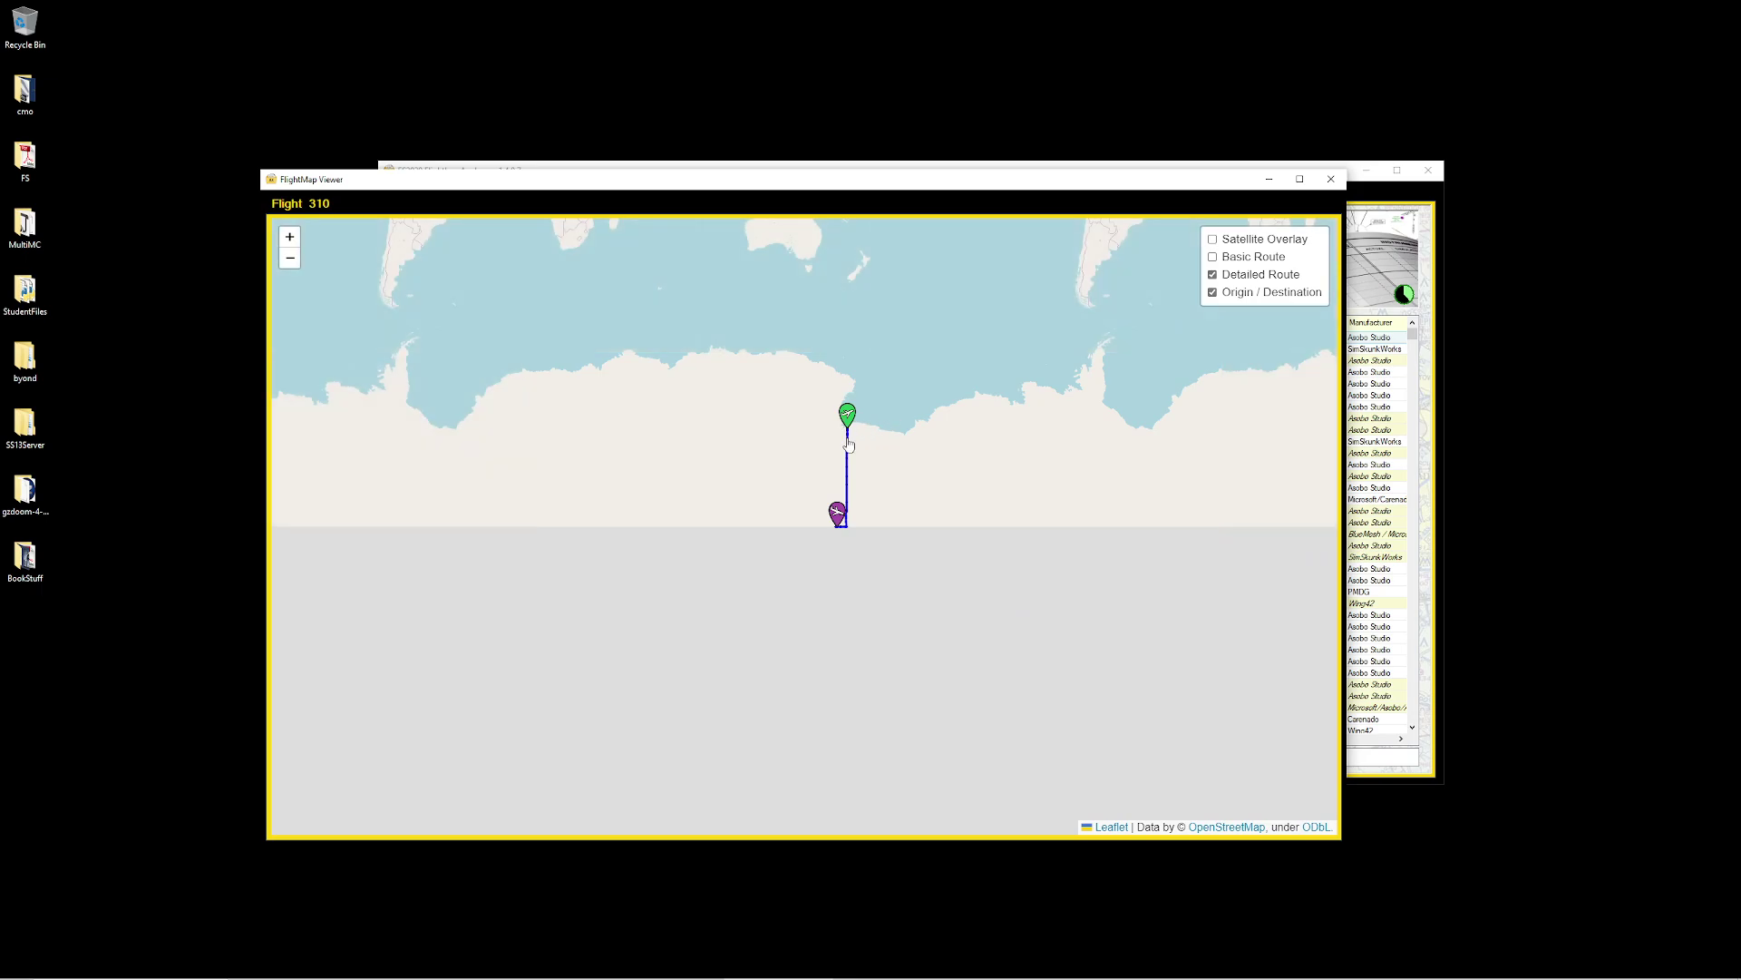
pyautogui.scroll(4, 846, 531)
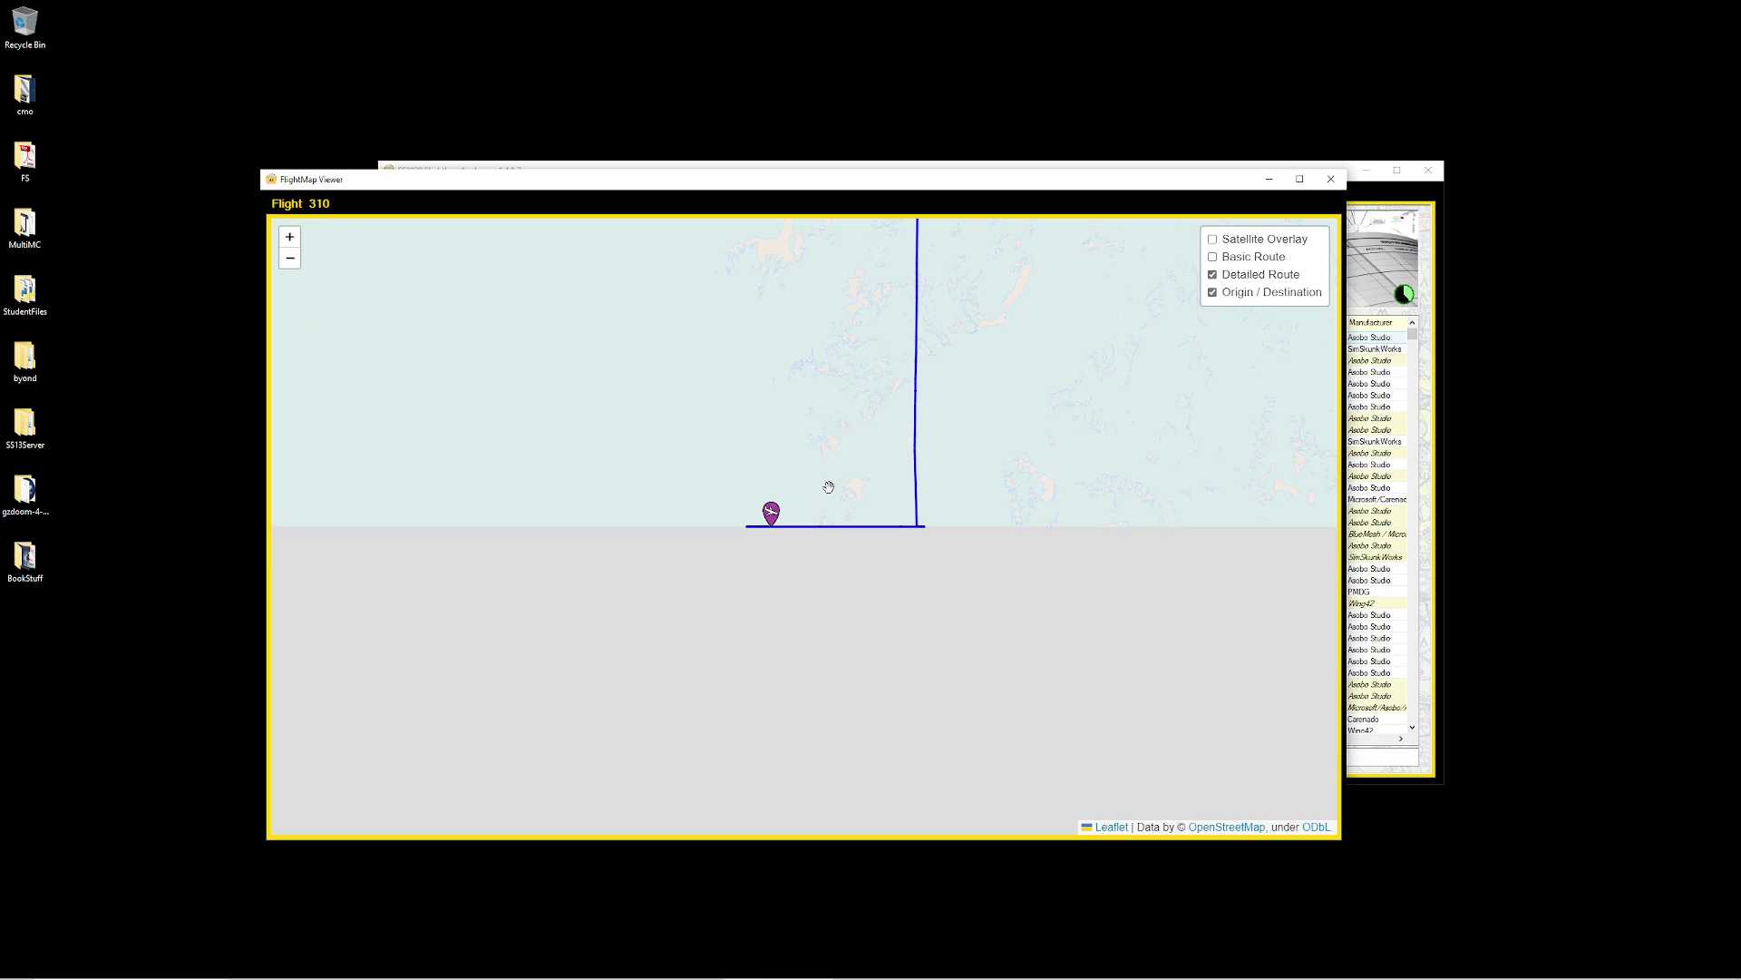
pyautogui.click(1330, 180)
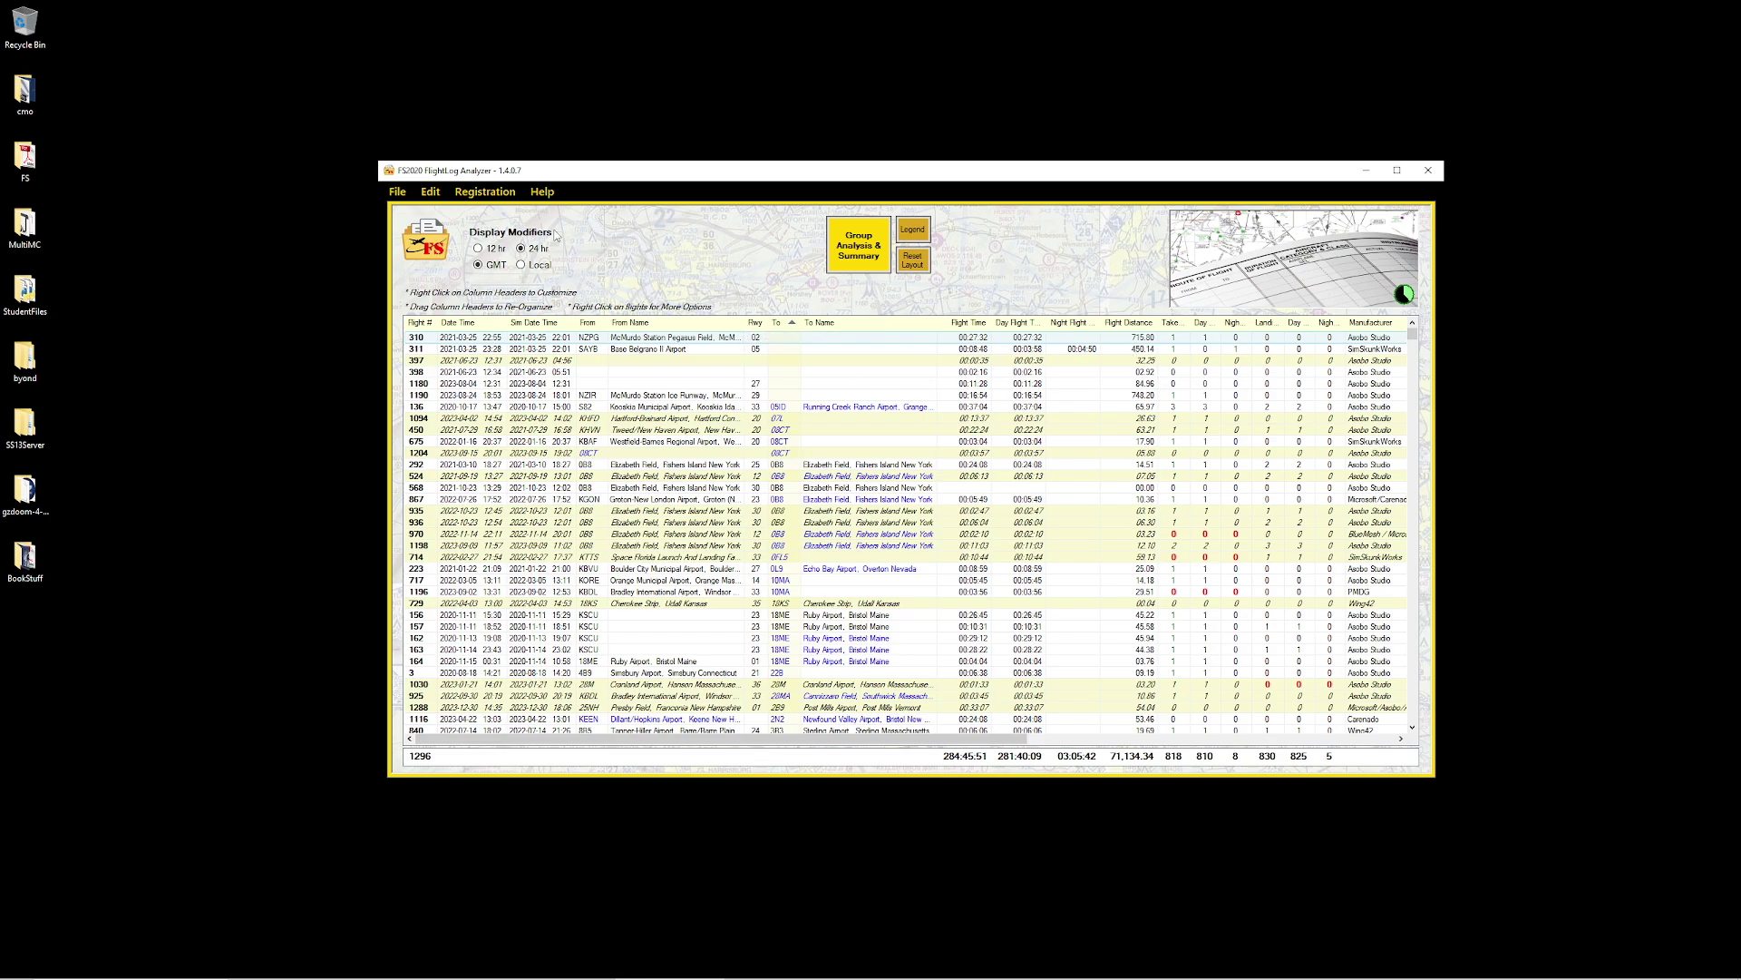
pyautogui.click(913, 228)
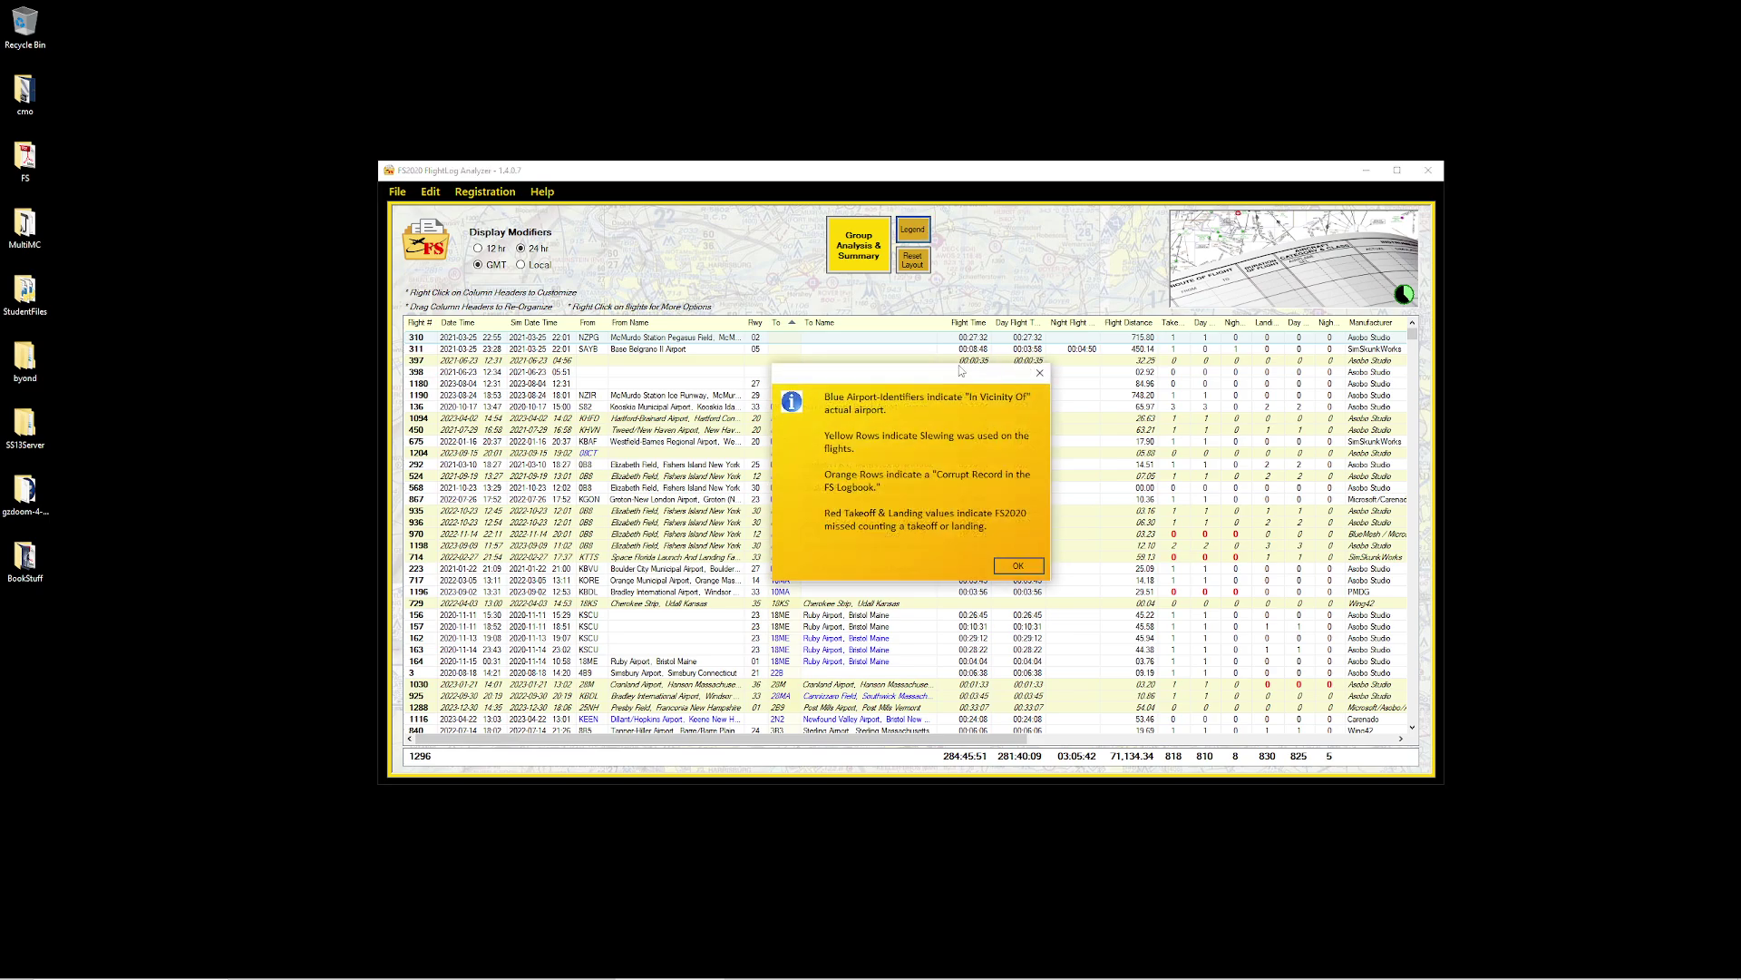
pyautogui.click(1018, 565)
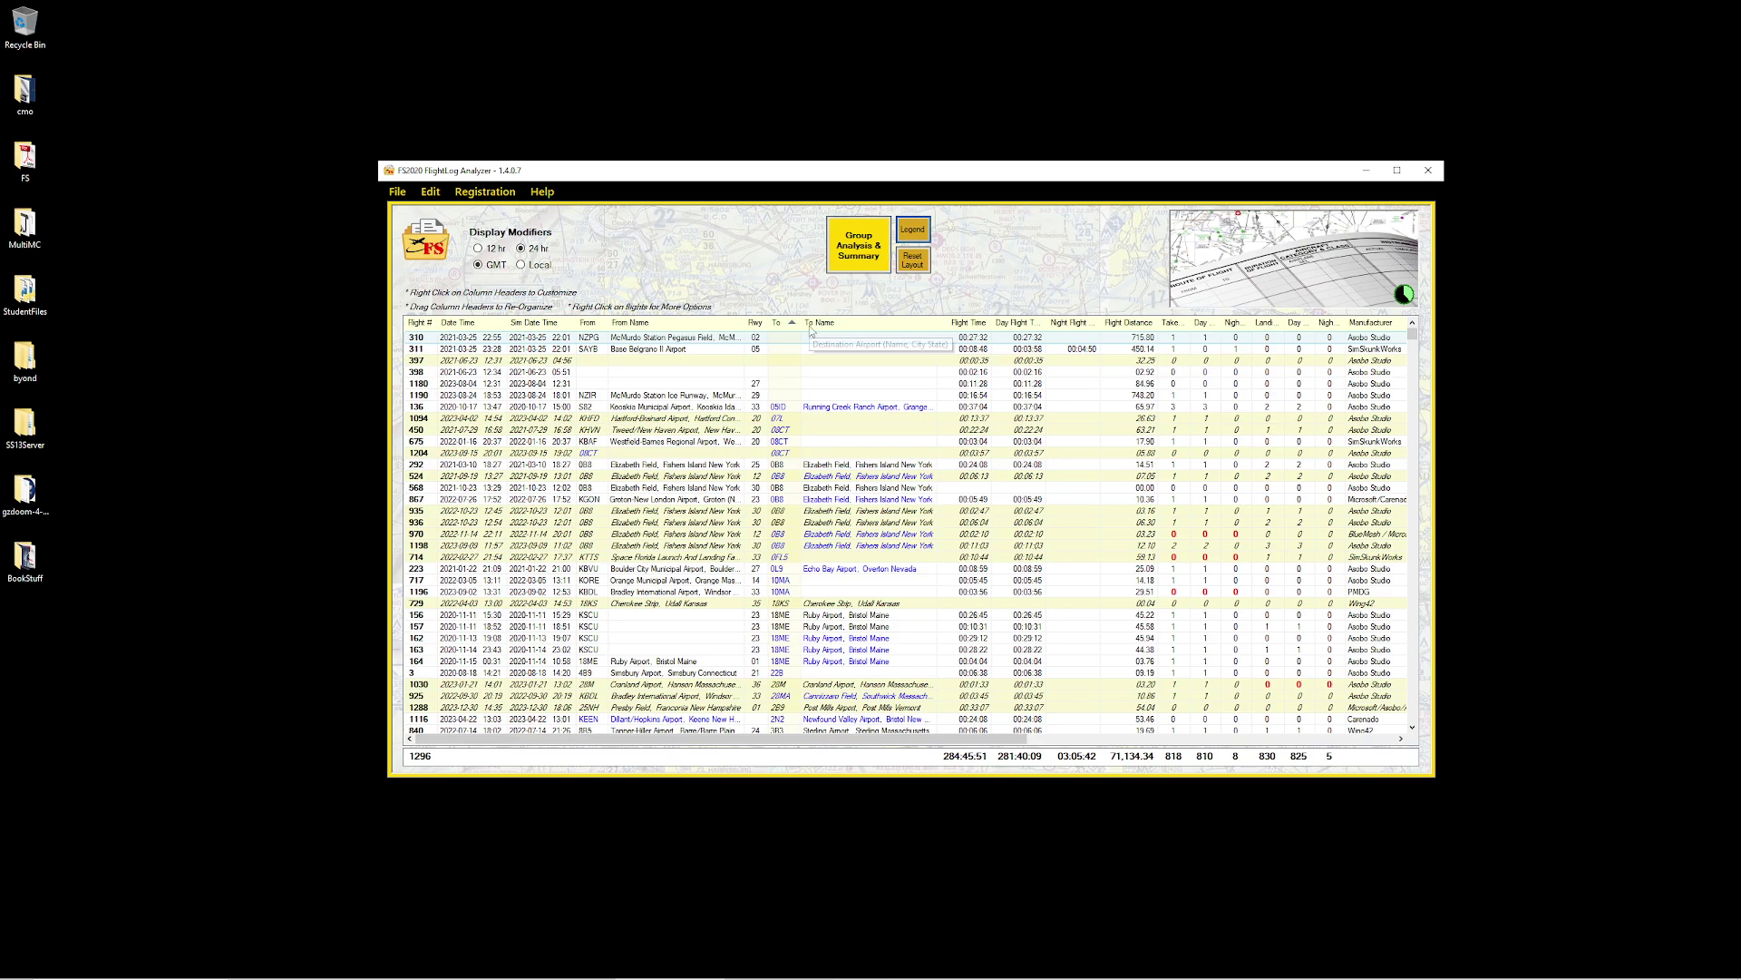
pyautogui.click(488, 193)
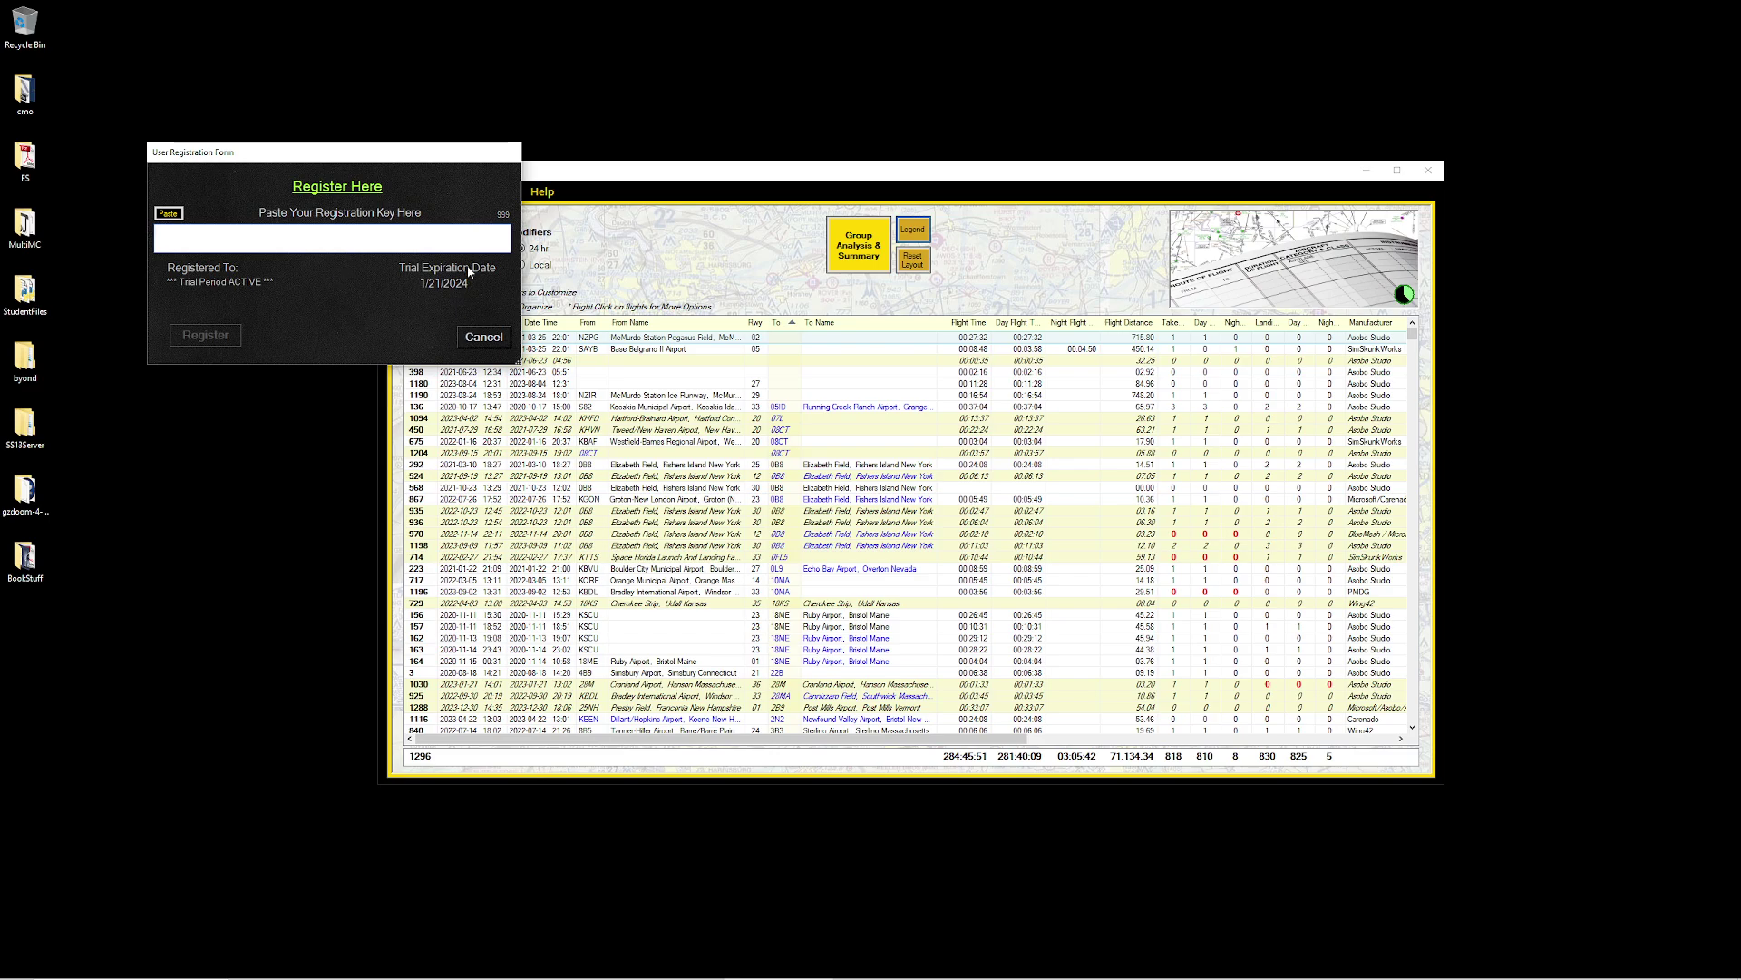
pyautogui.click(483, 337)
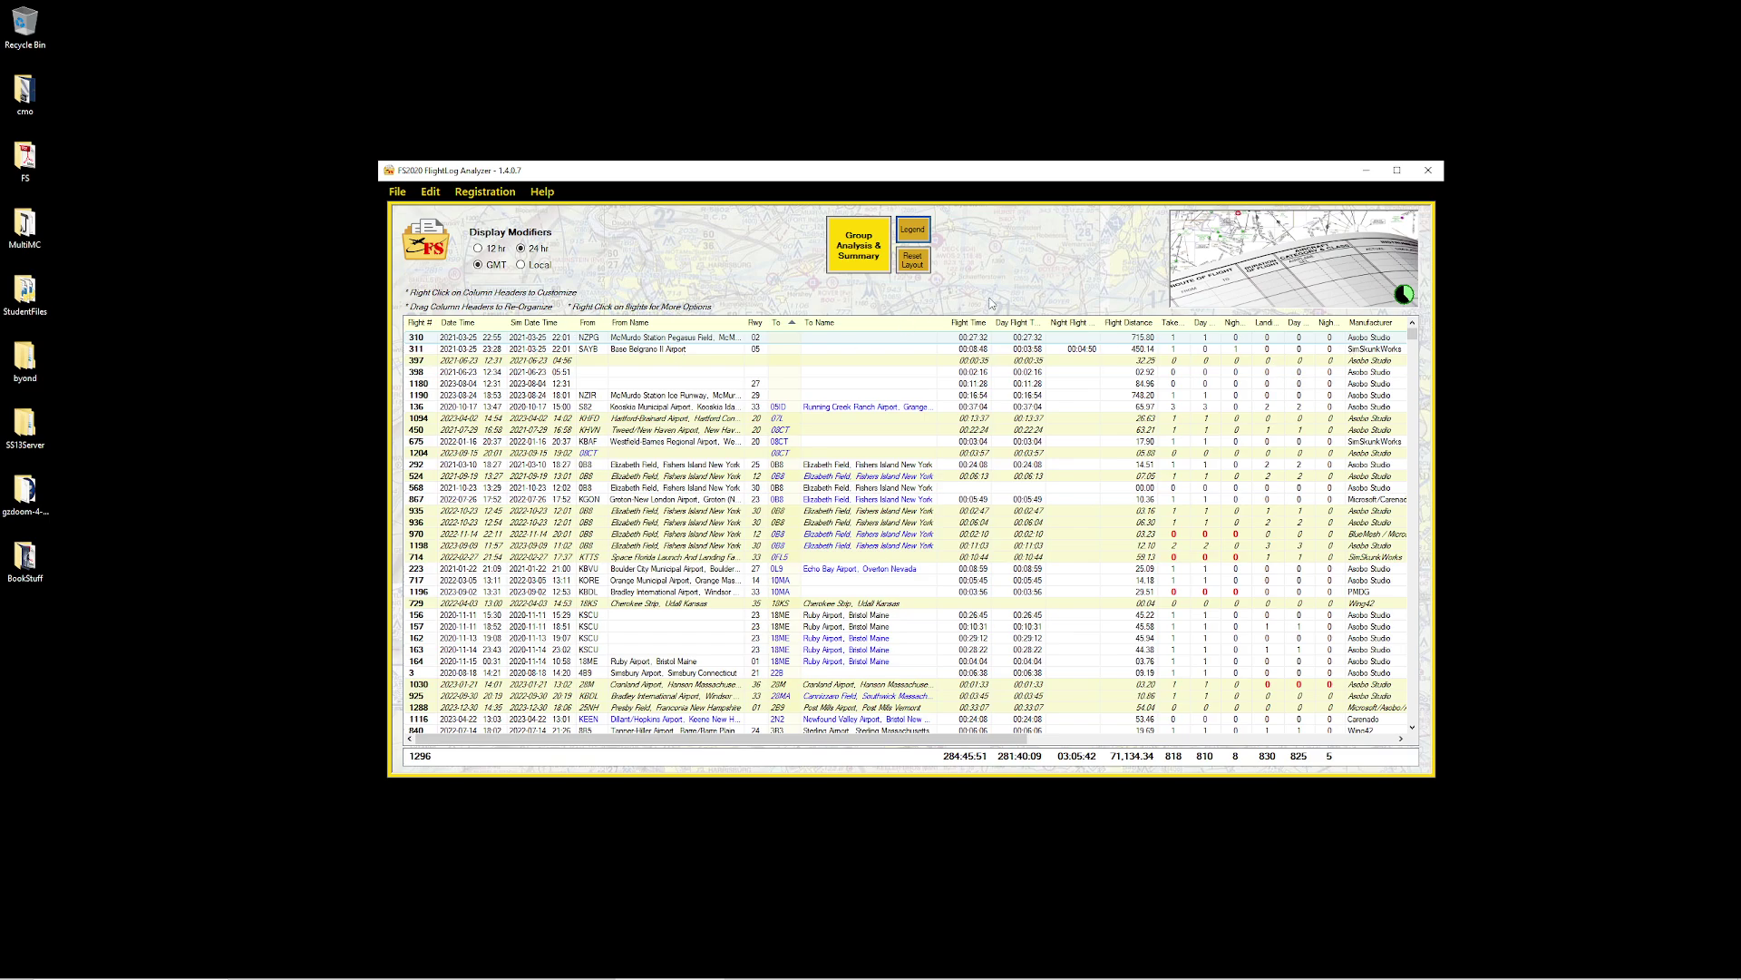
pyautogui.click(1201, 544)
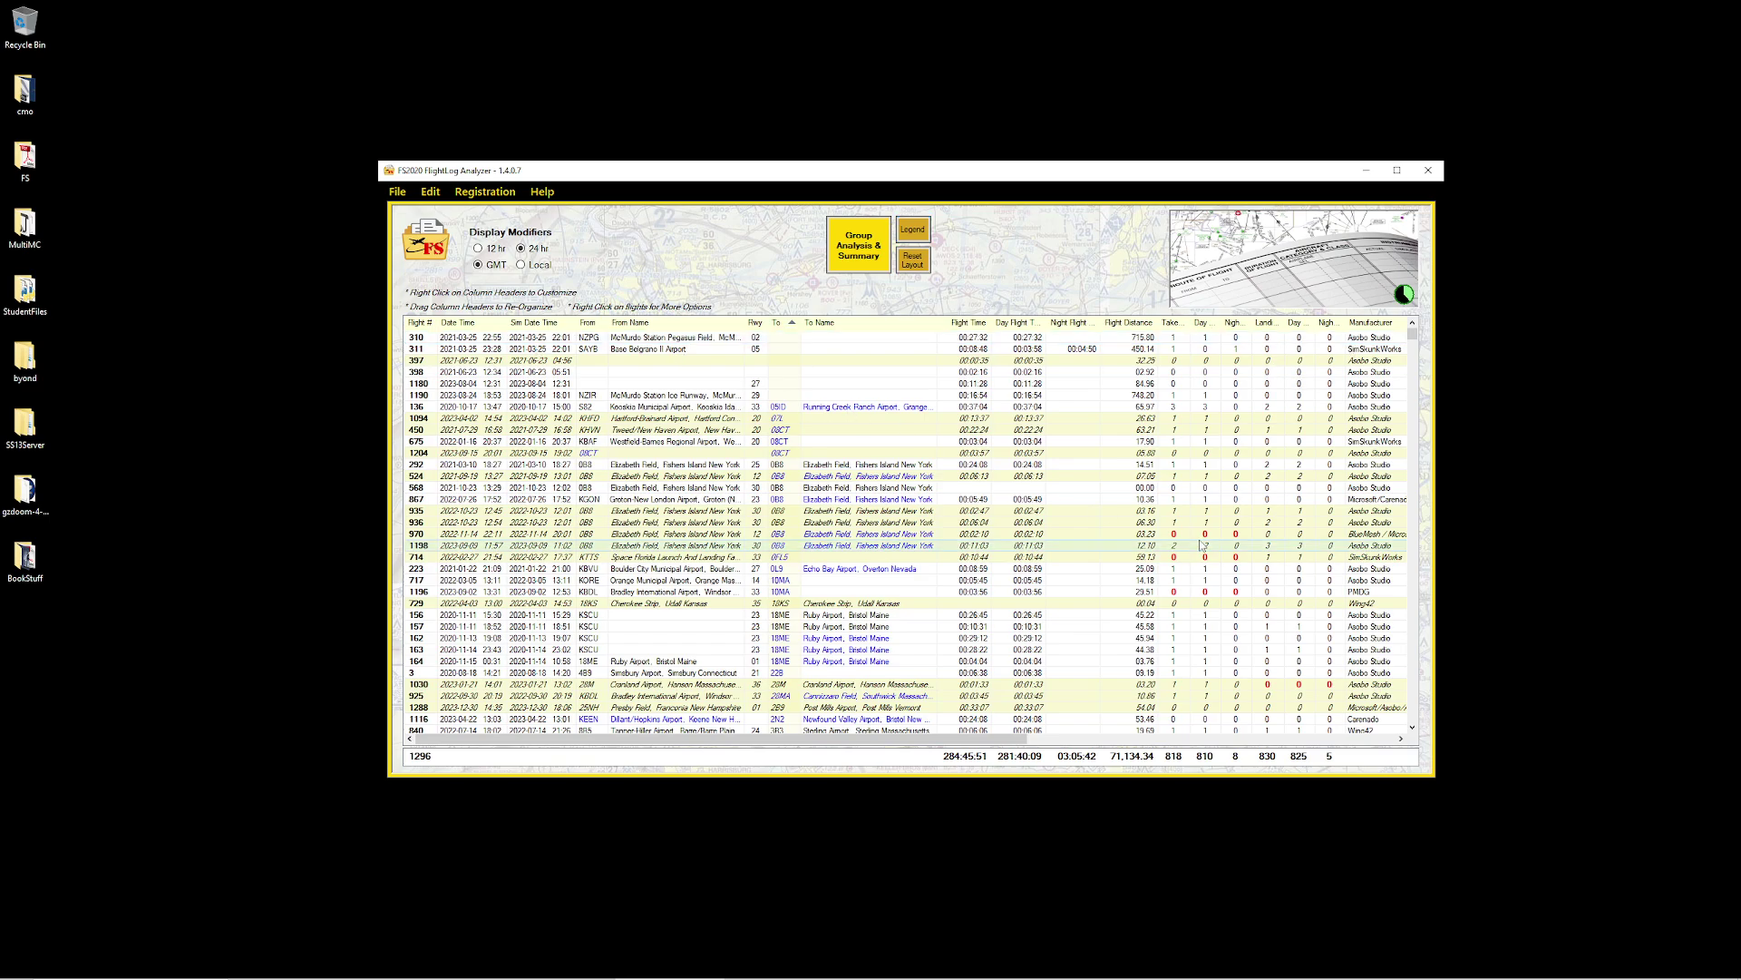
# Step: Set up a CSV export of flight 970 including basic info and the flight route
pyautogui.rightClick(1206, 537)
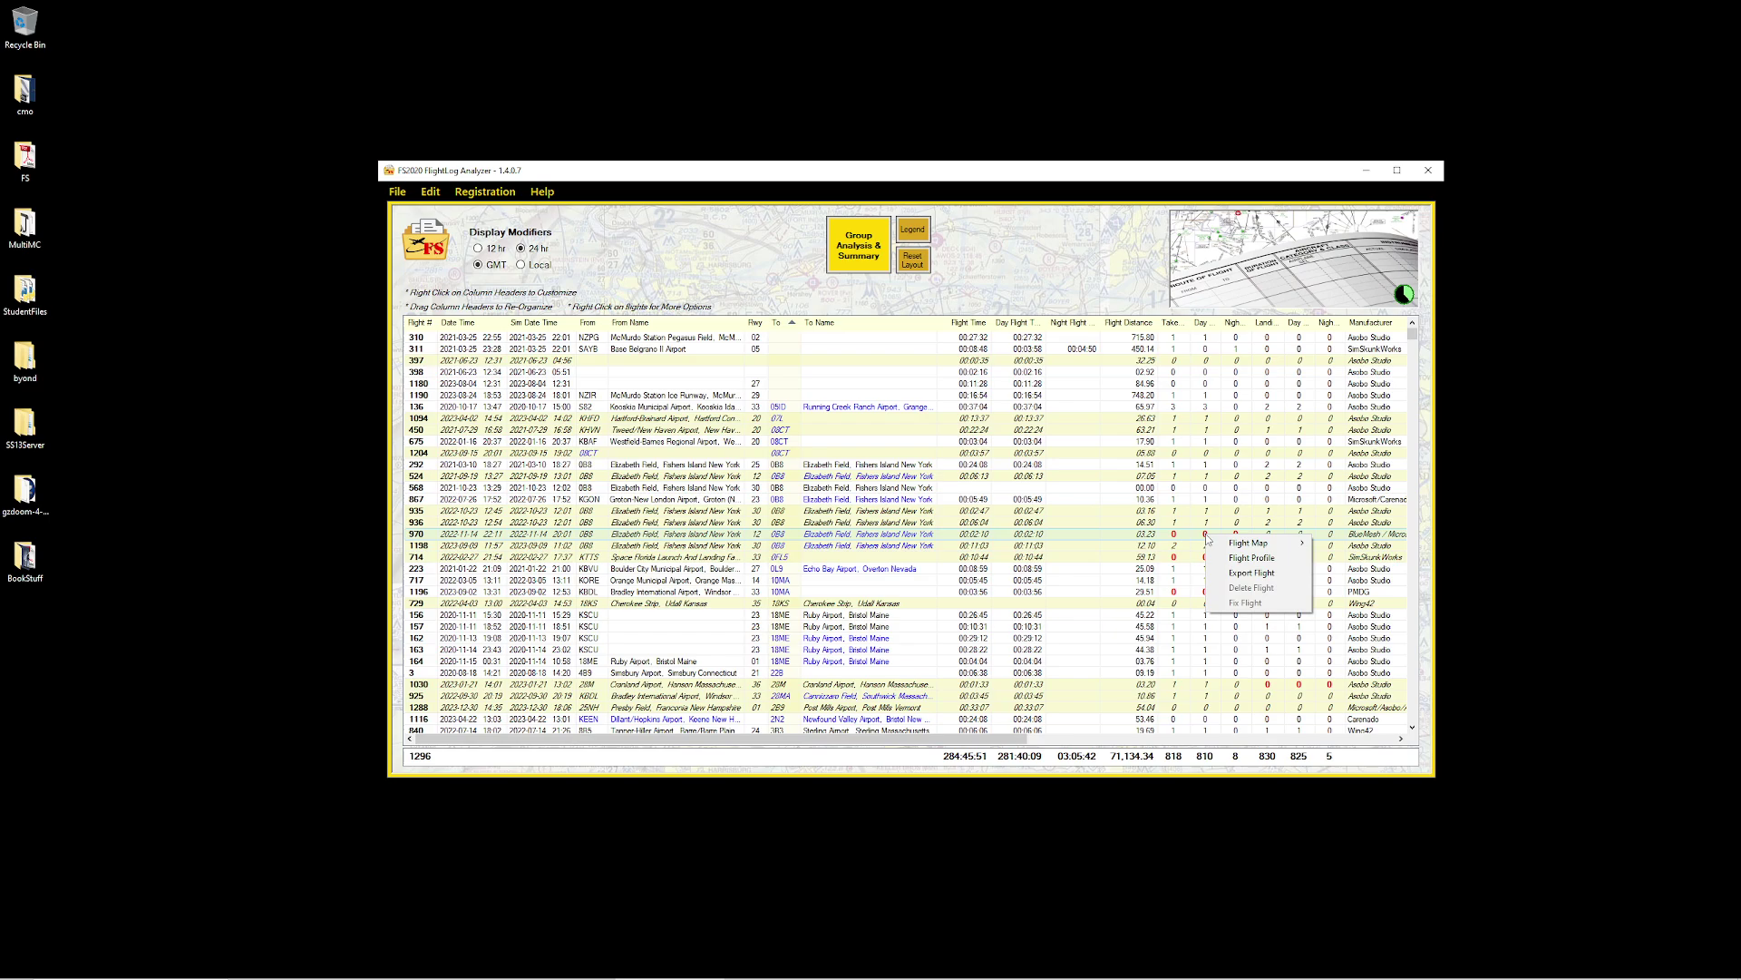
pyautogui.click(1260, 574)
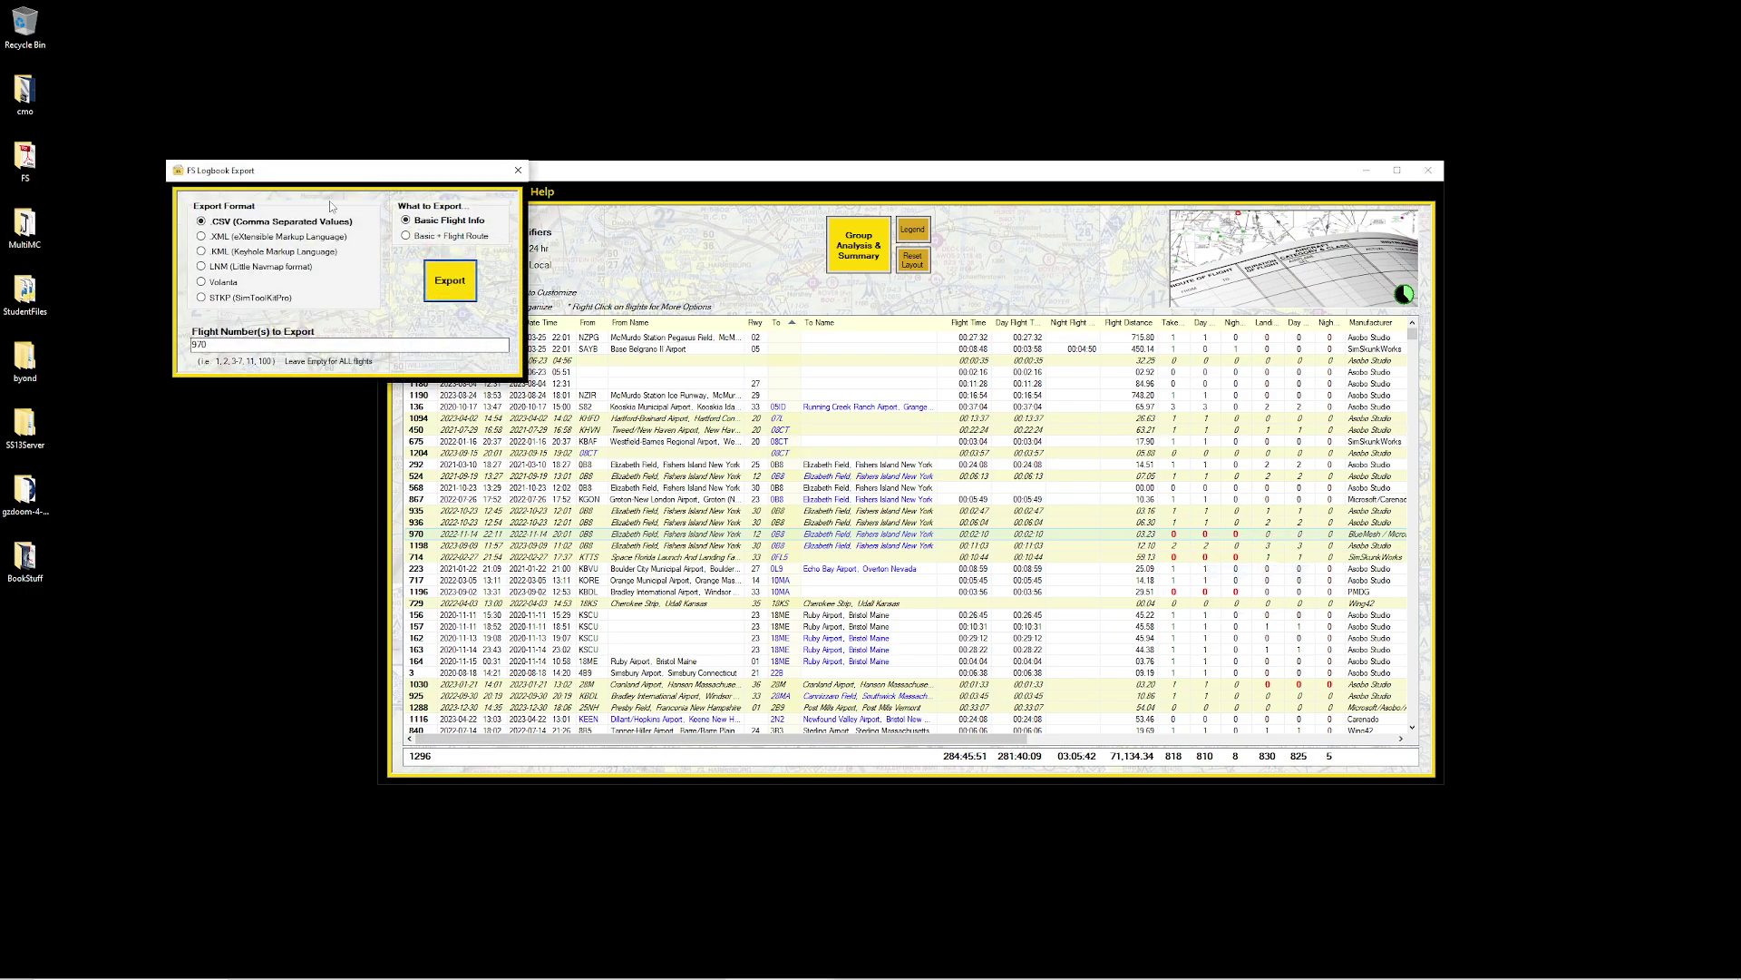
pyautogui.moveTo(318, 174); pyautogui.dragTo(798, 341)
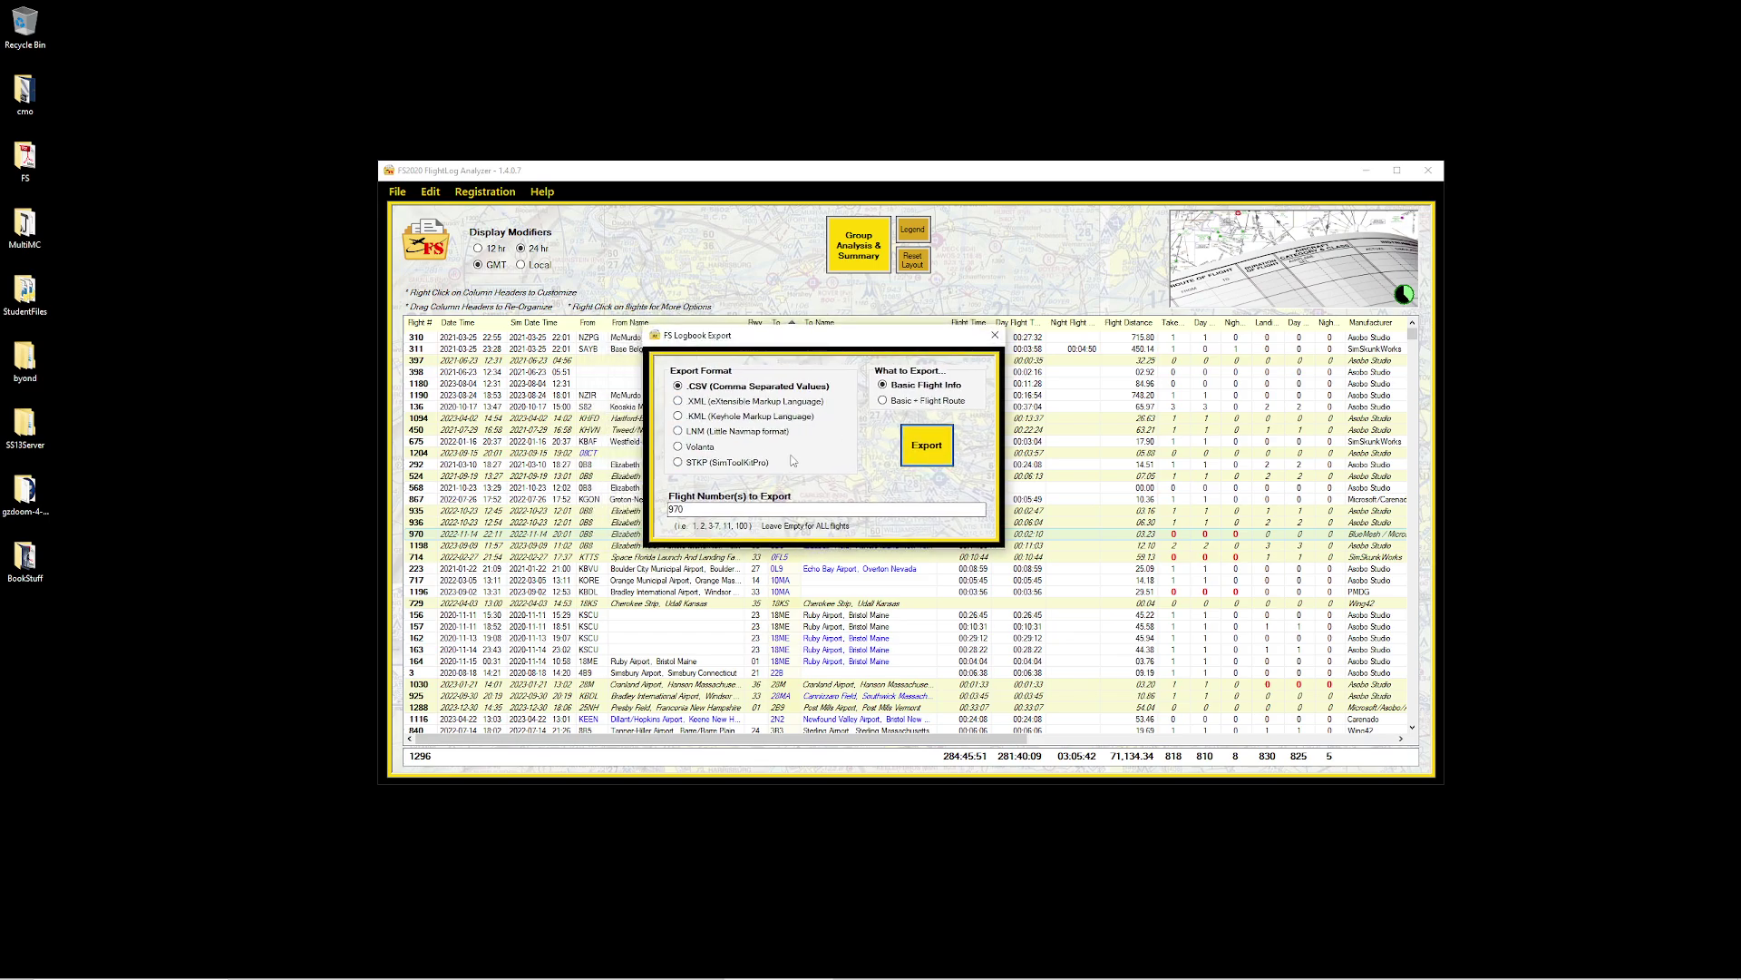
pyautogui.click(894, 404)
# Step: Save the export as kh_logbook-full.csv on the Desktop
pyautogui.click(920, 430)
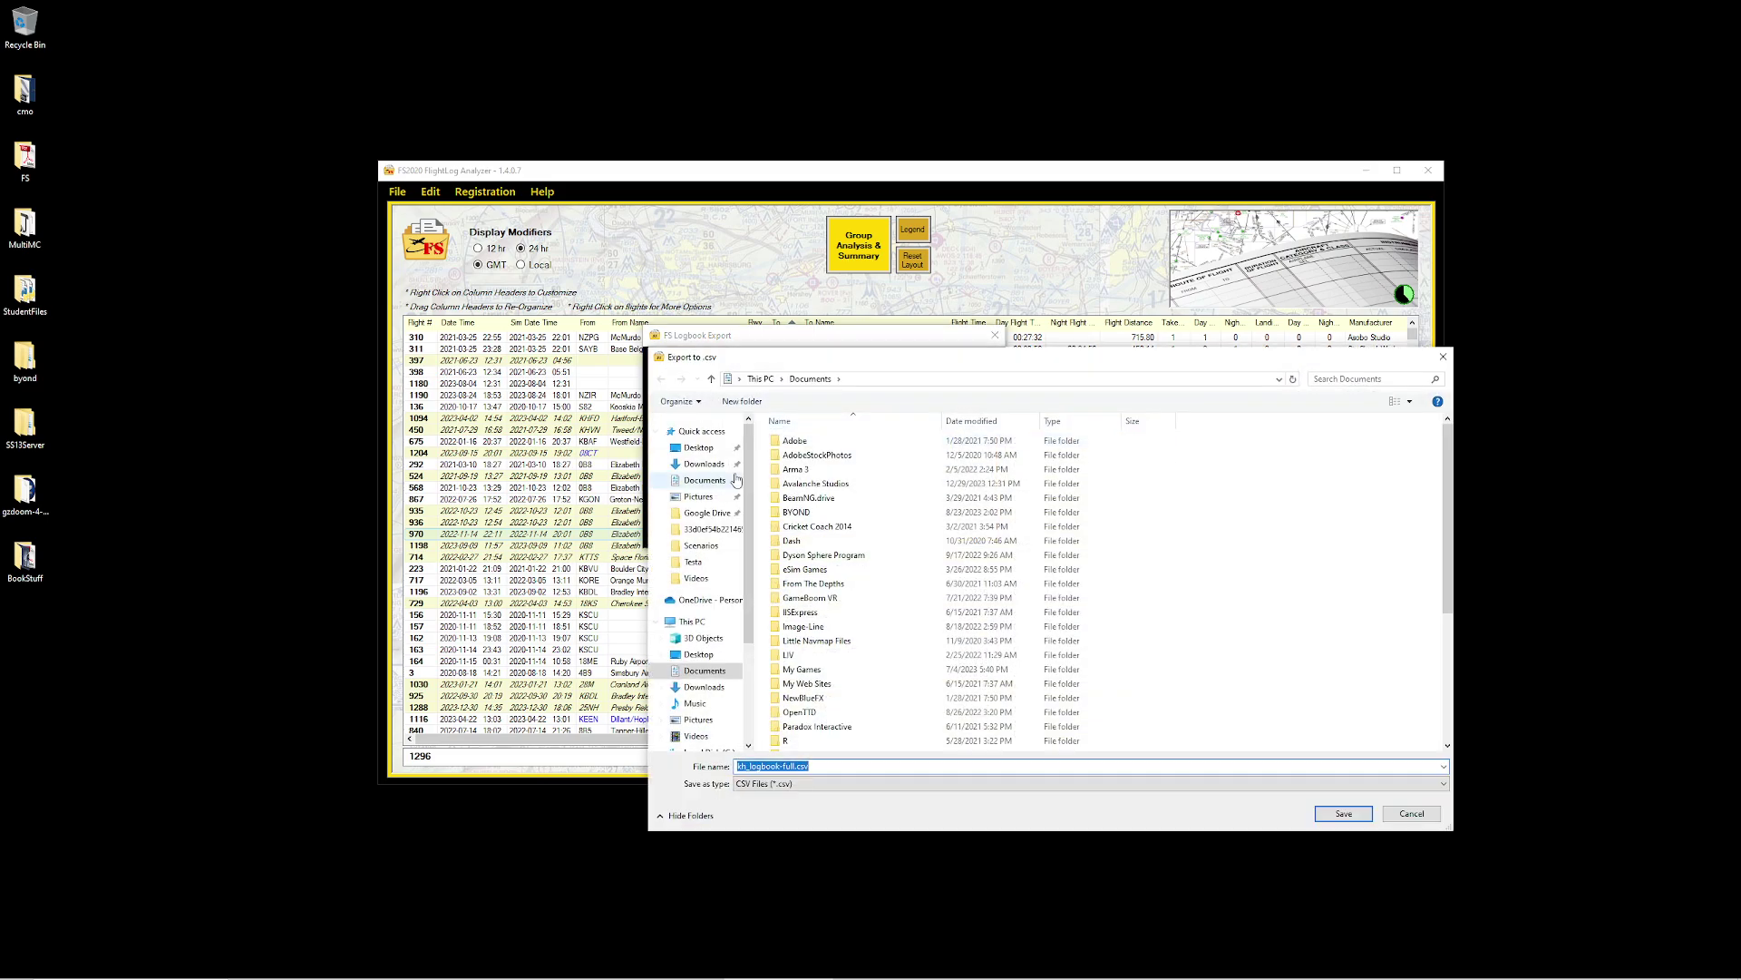
pyautogui.click(698, 447)
pyautogui.click(1339, 814)
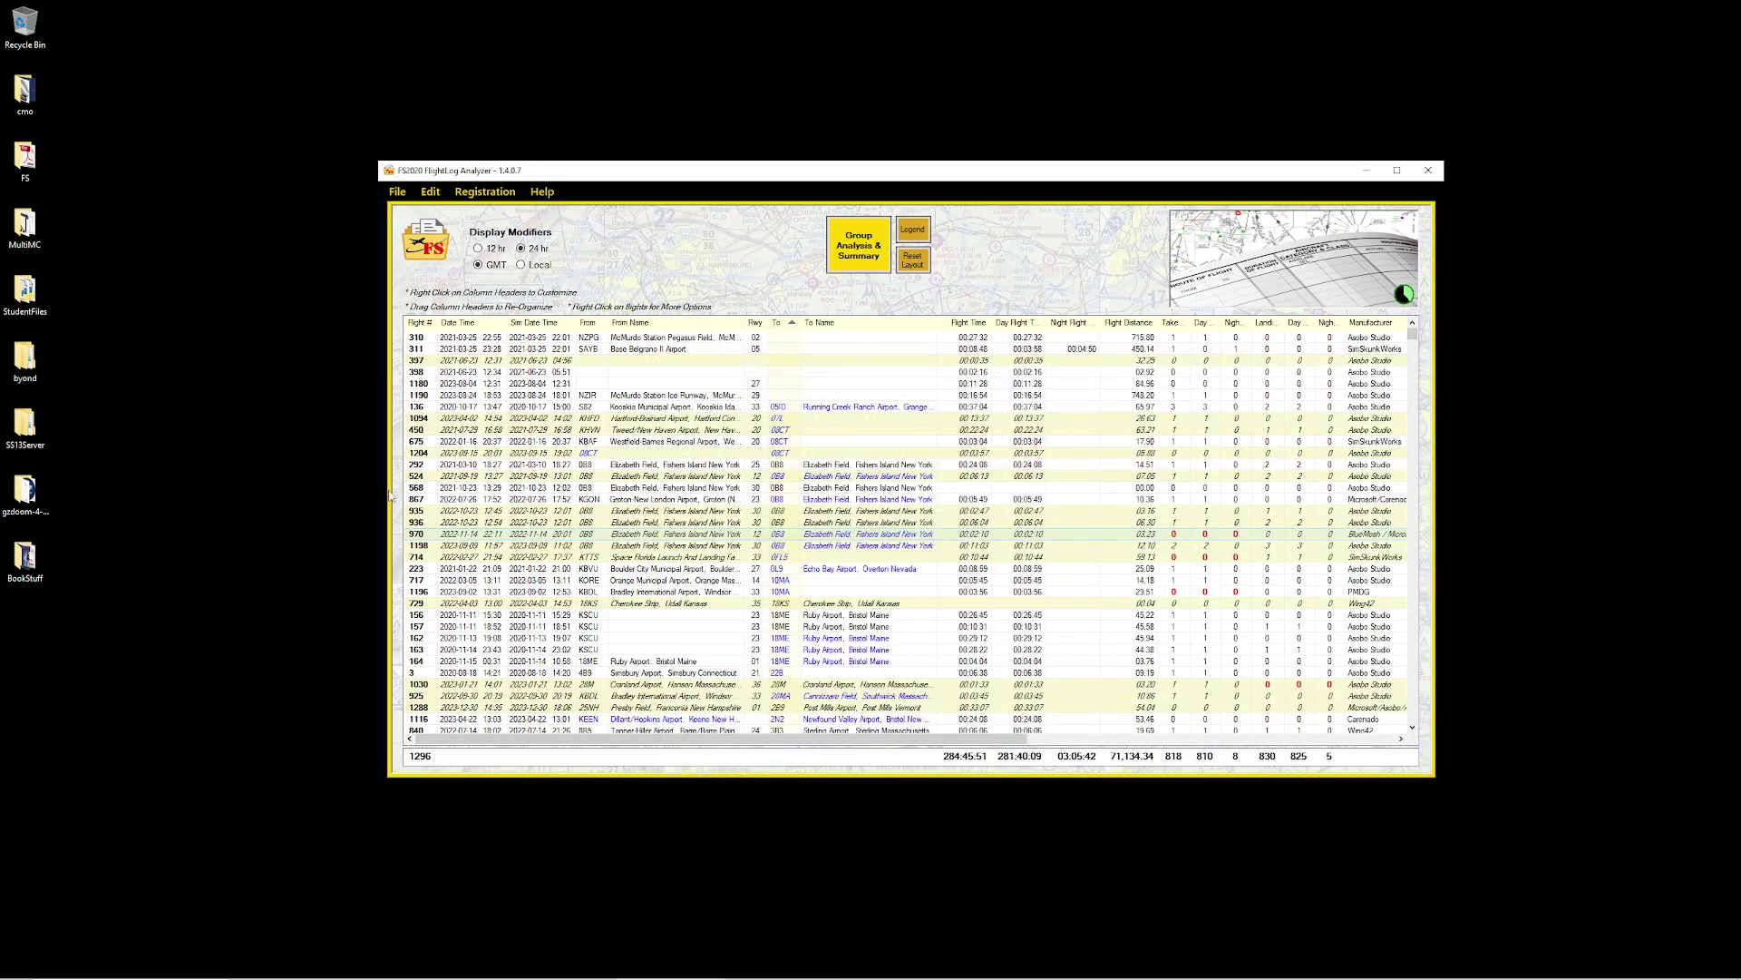
pyautogui.doubleClick(24, 624)
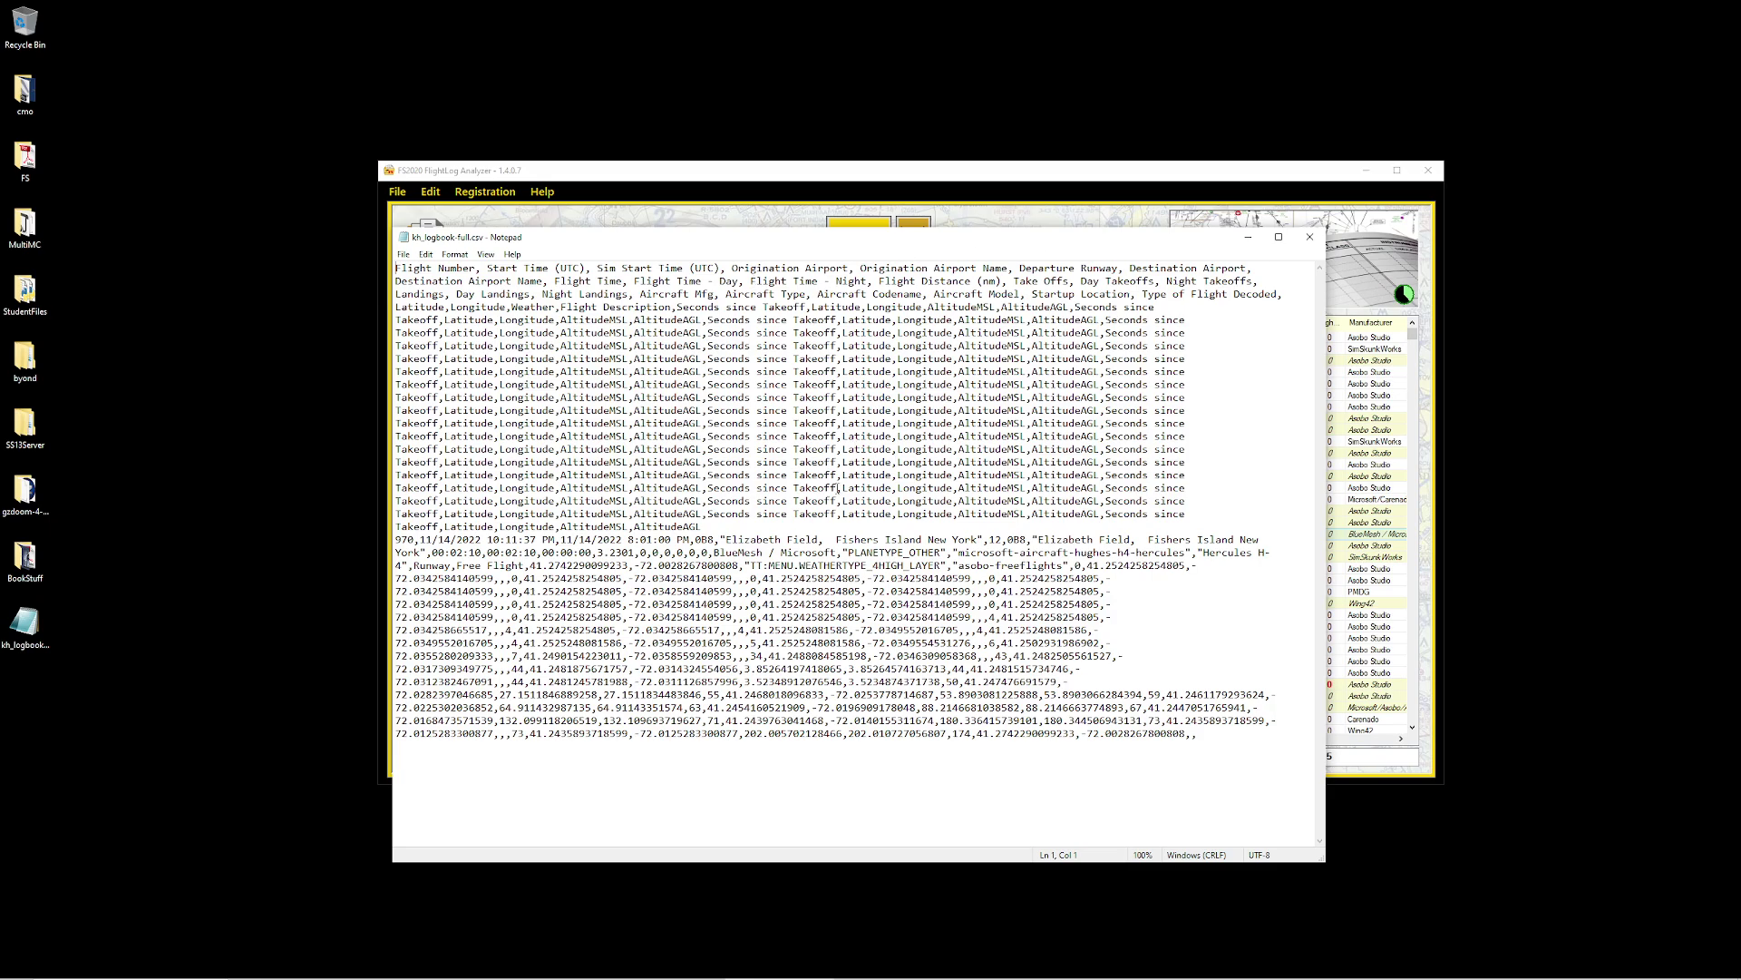
pyautogui.click(1309, 237)
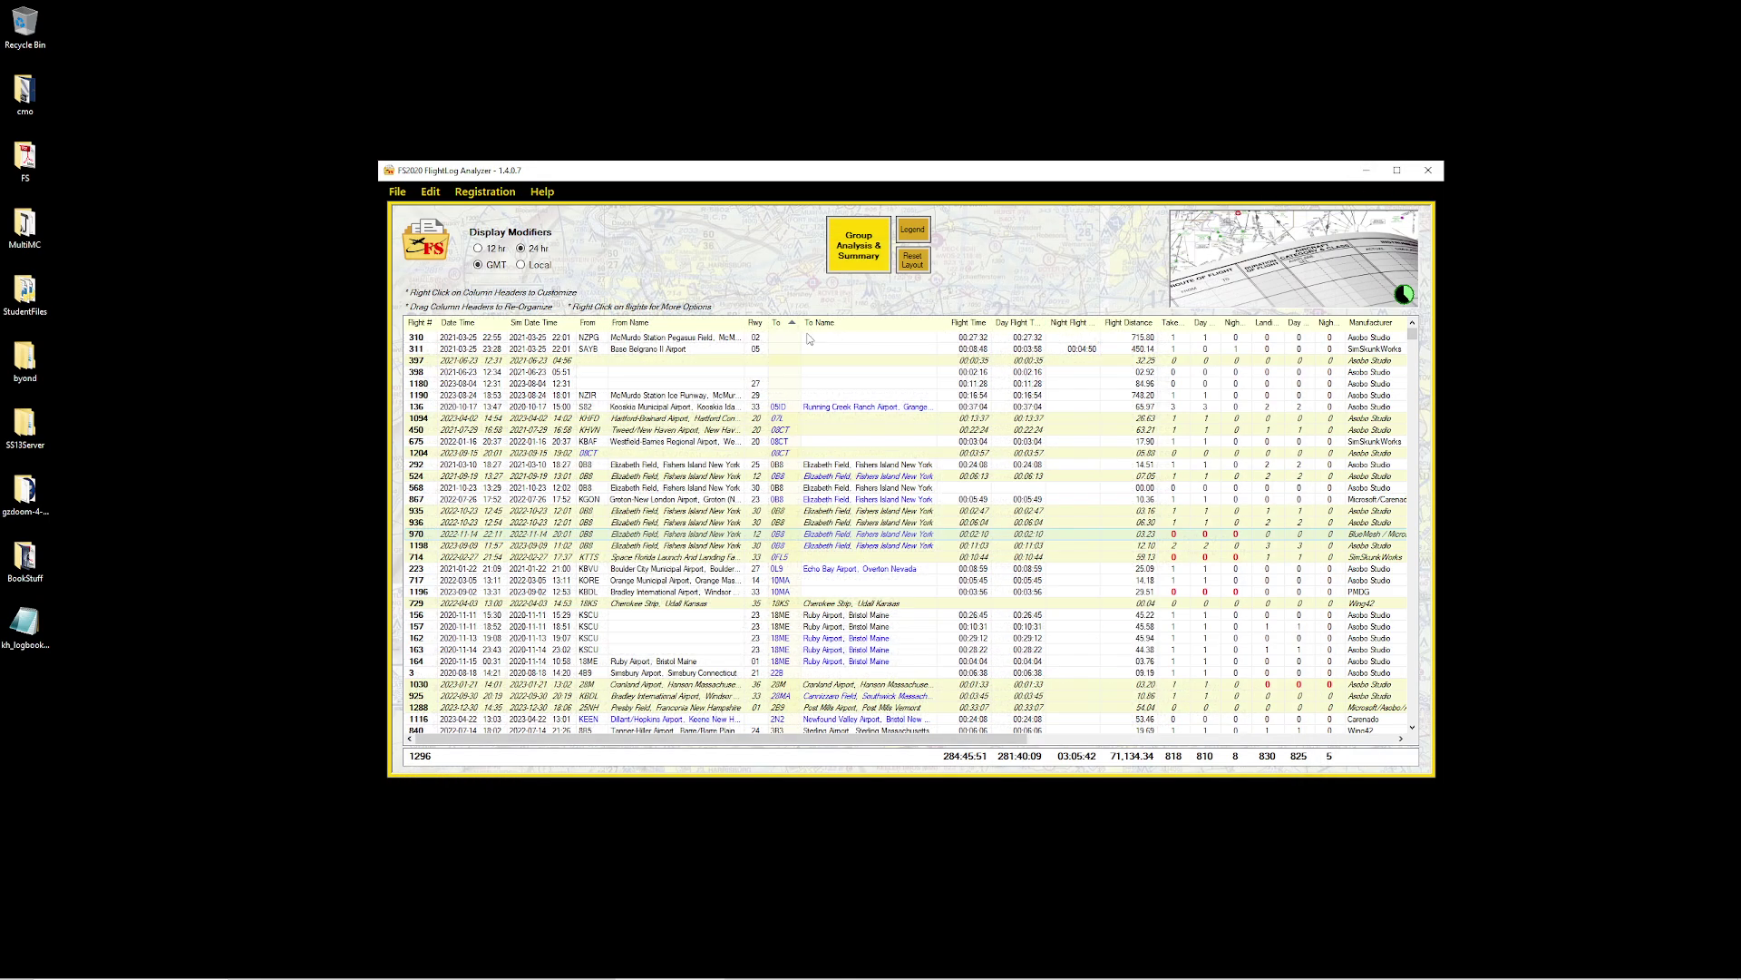
pyautogui.click(444, 195)
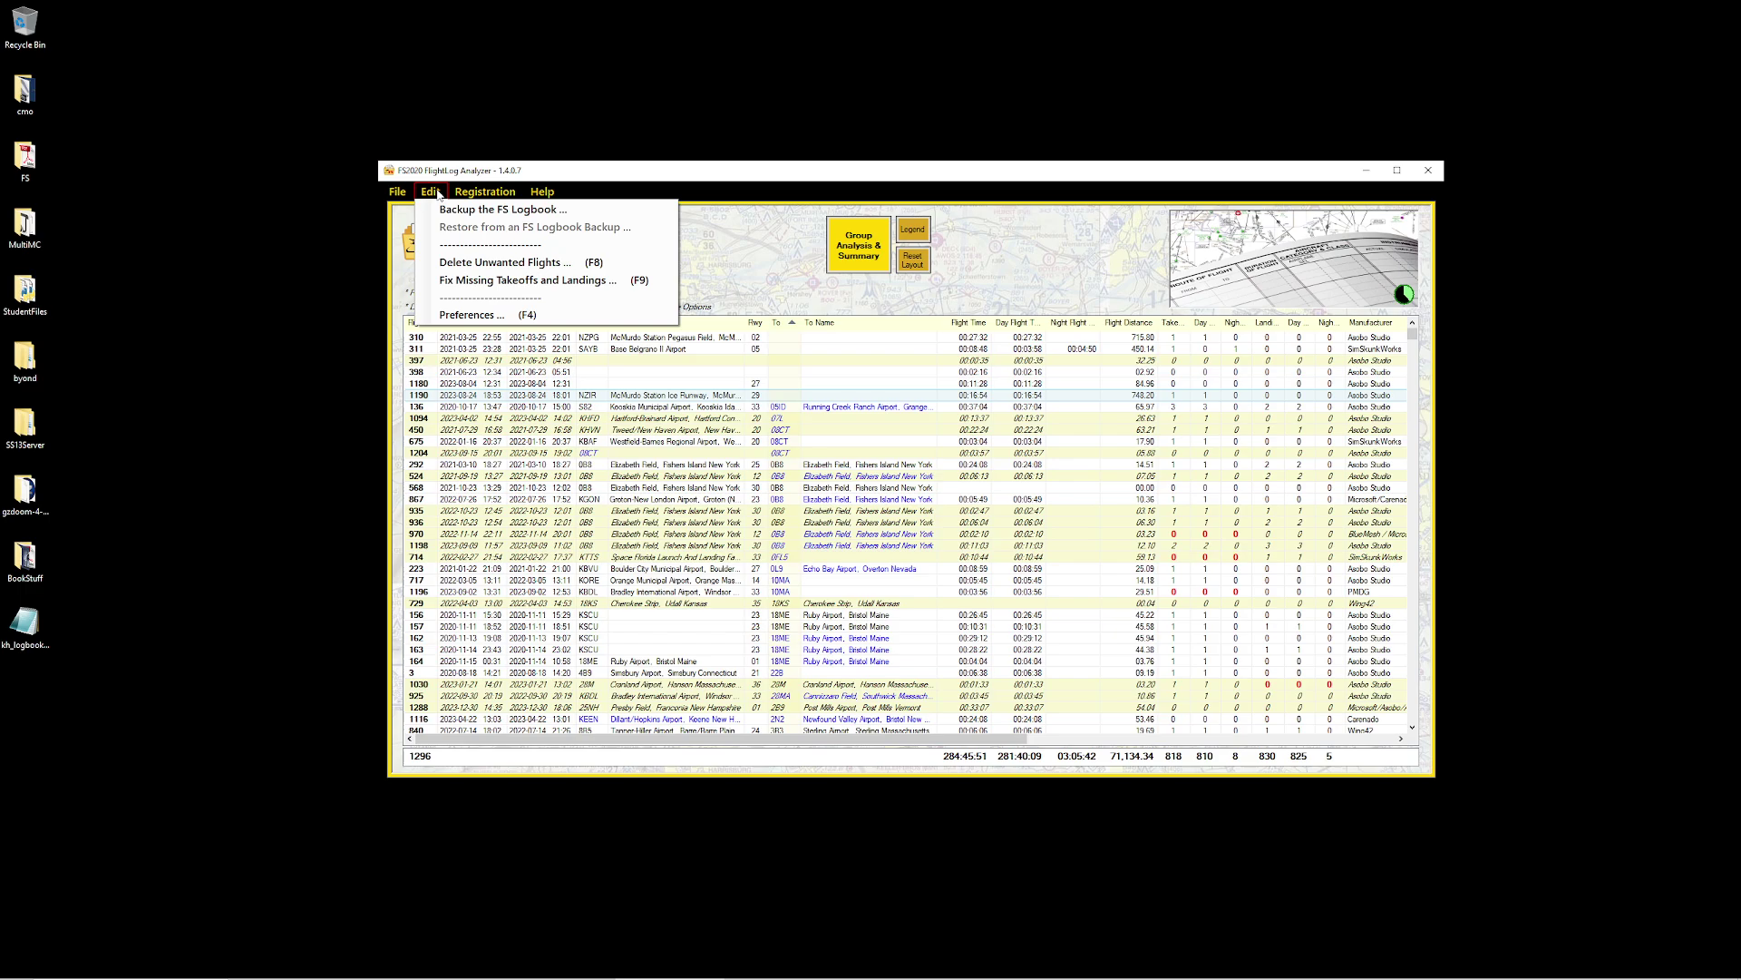
pyautogui.moveTo(413, 193)
pyautogui.click(422, 210)
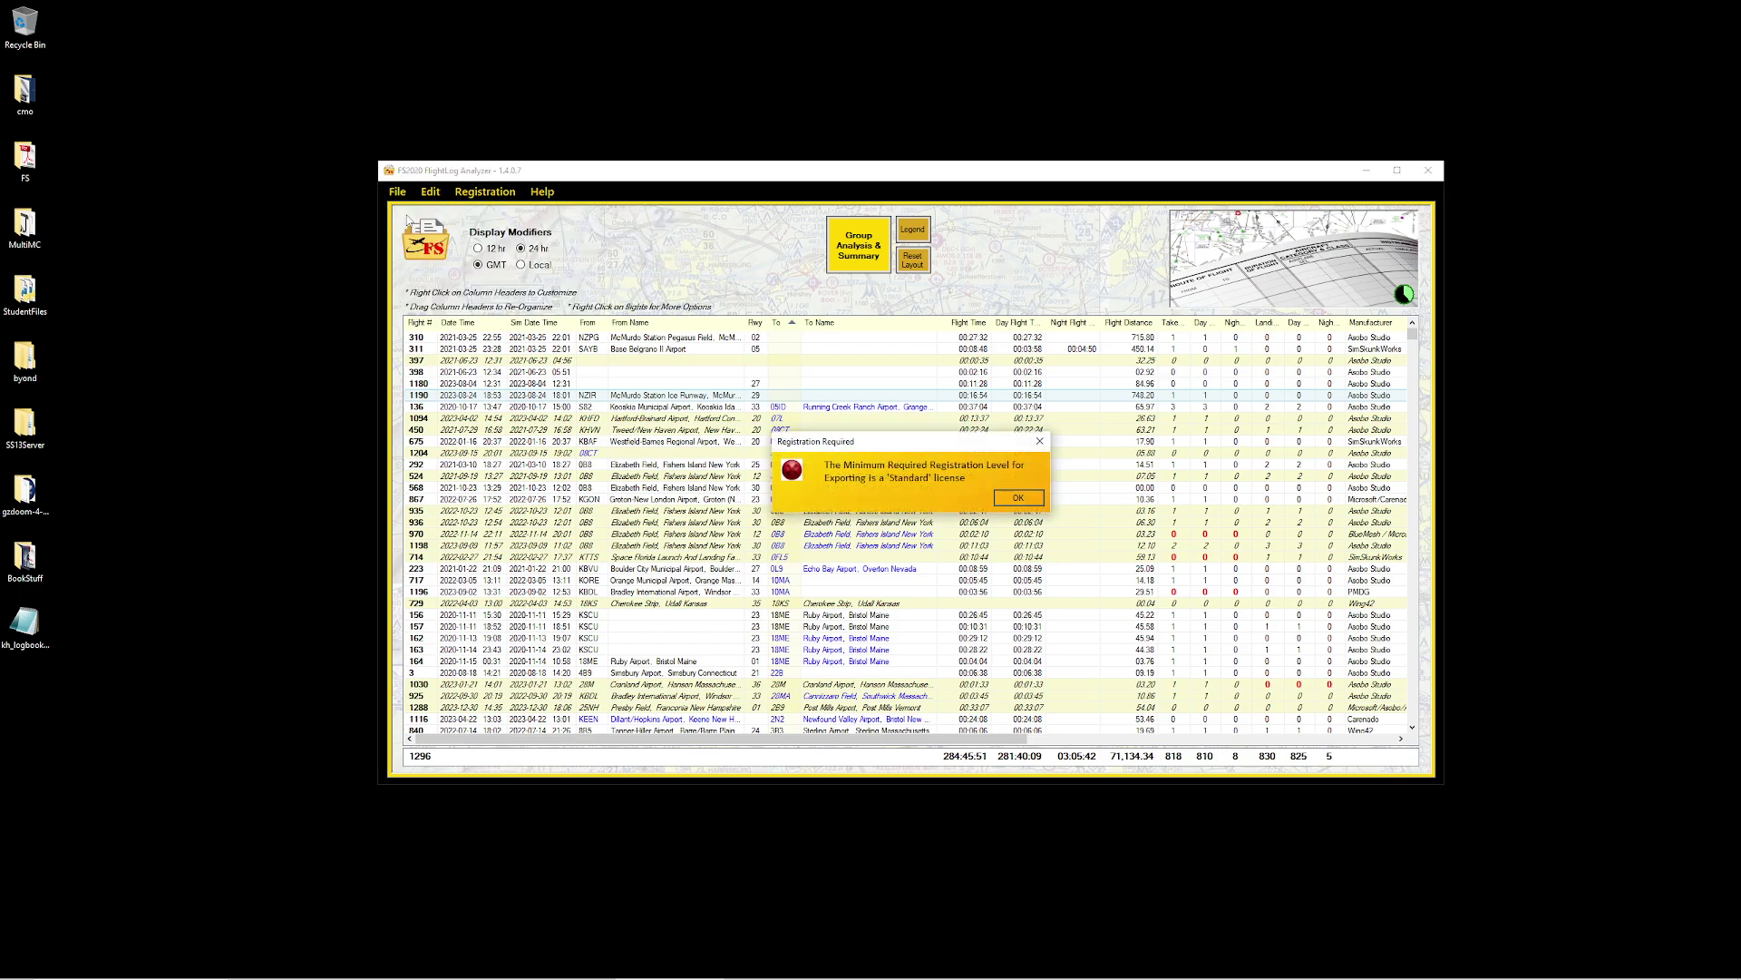
pyautogui.click(1018, 498)
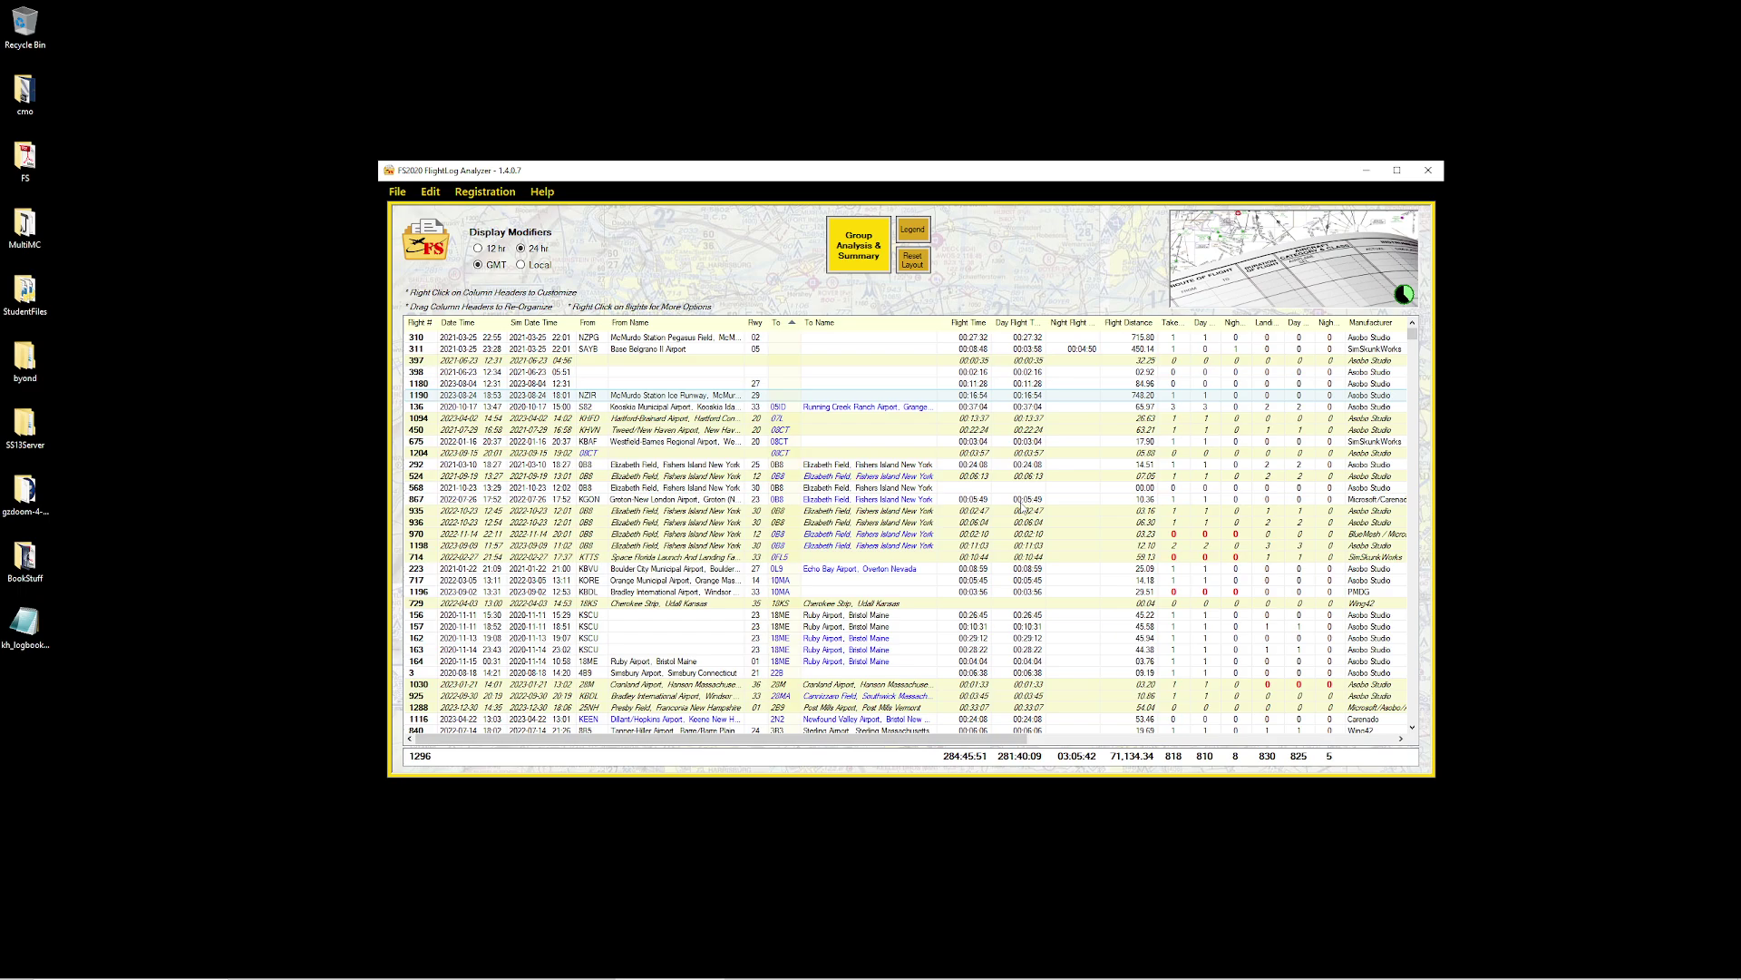
# Step: Scroll down the flight table to later flights like 1097 to Knox County Regional Airport
pyautogui.scroll(-11, 1021, 500)
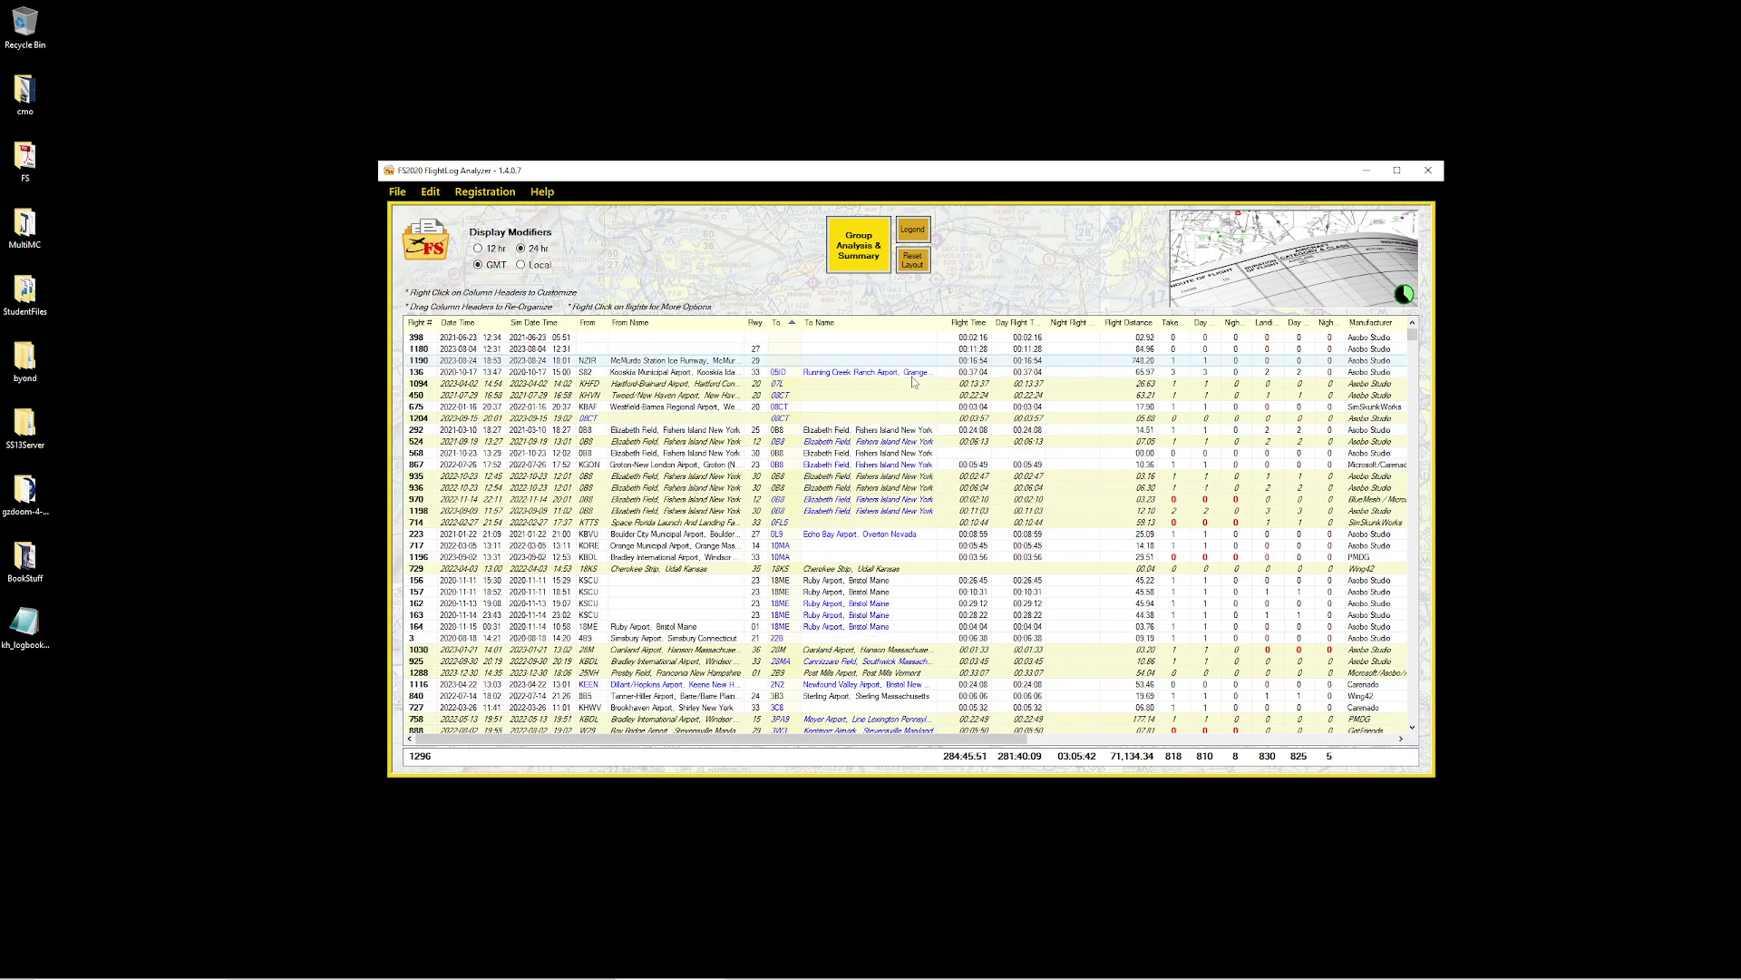
pyautogui.moveTo(1413, 354); pyautogui.dragTo(1399, 426)
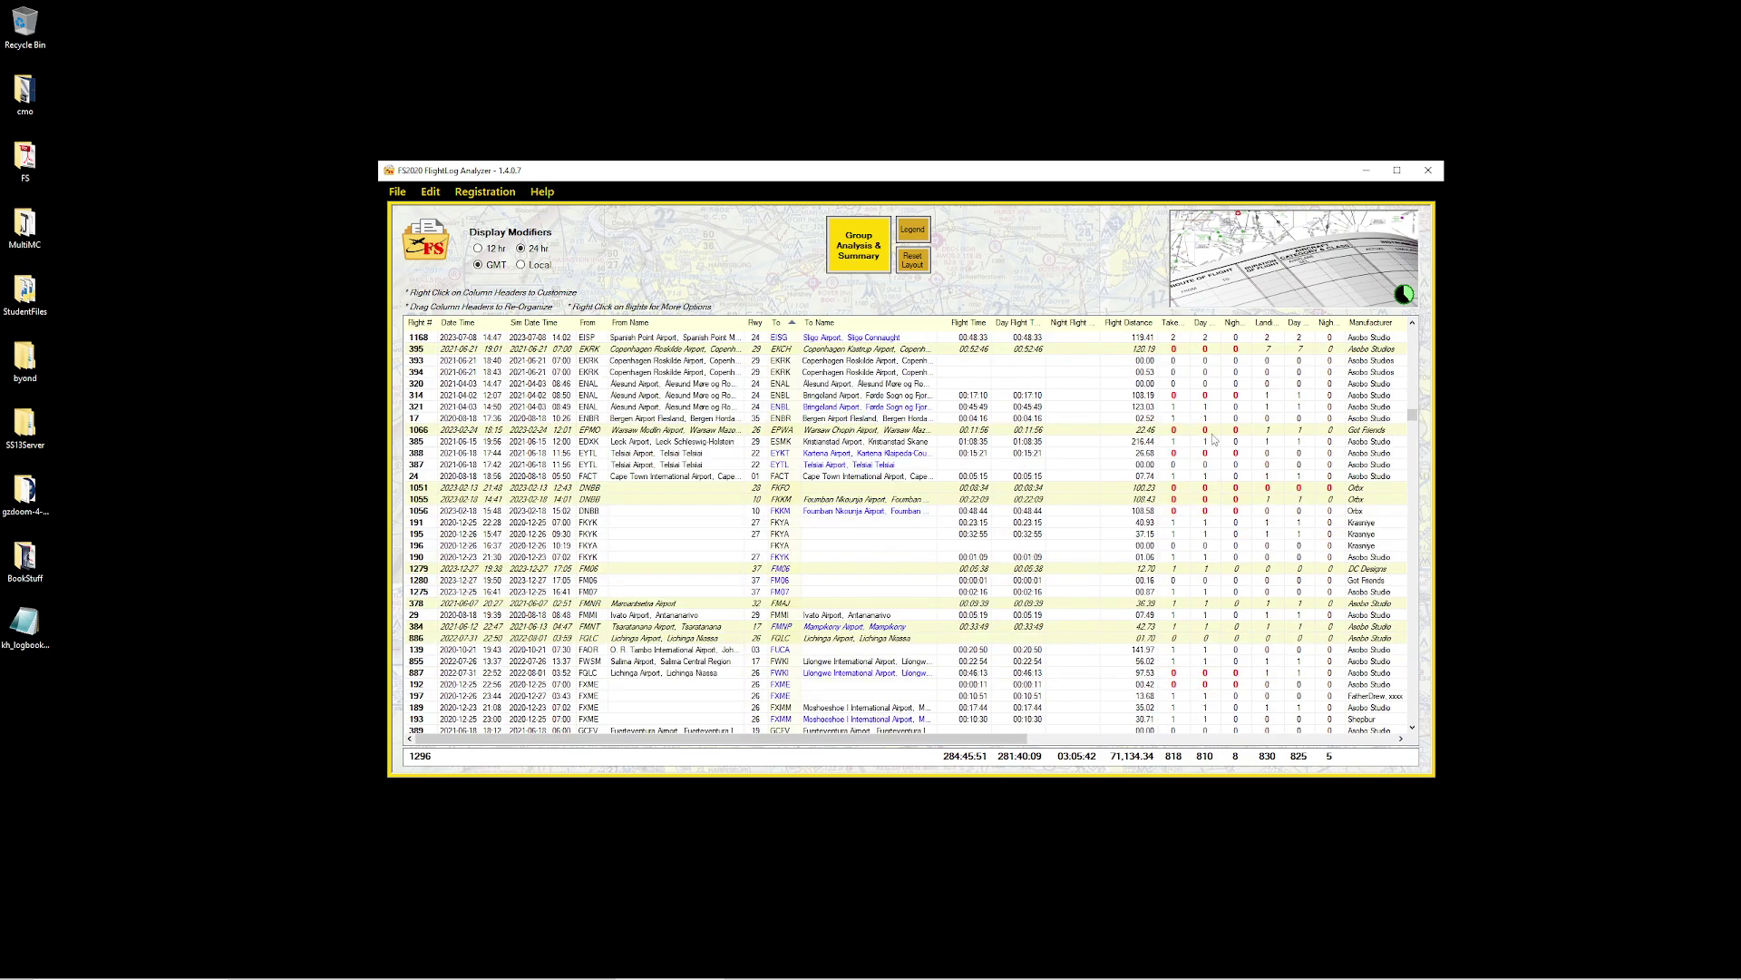
pyautogui.scroll(-11, 770, 422)
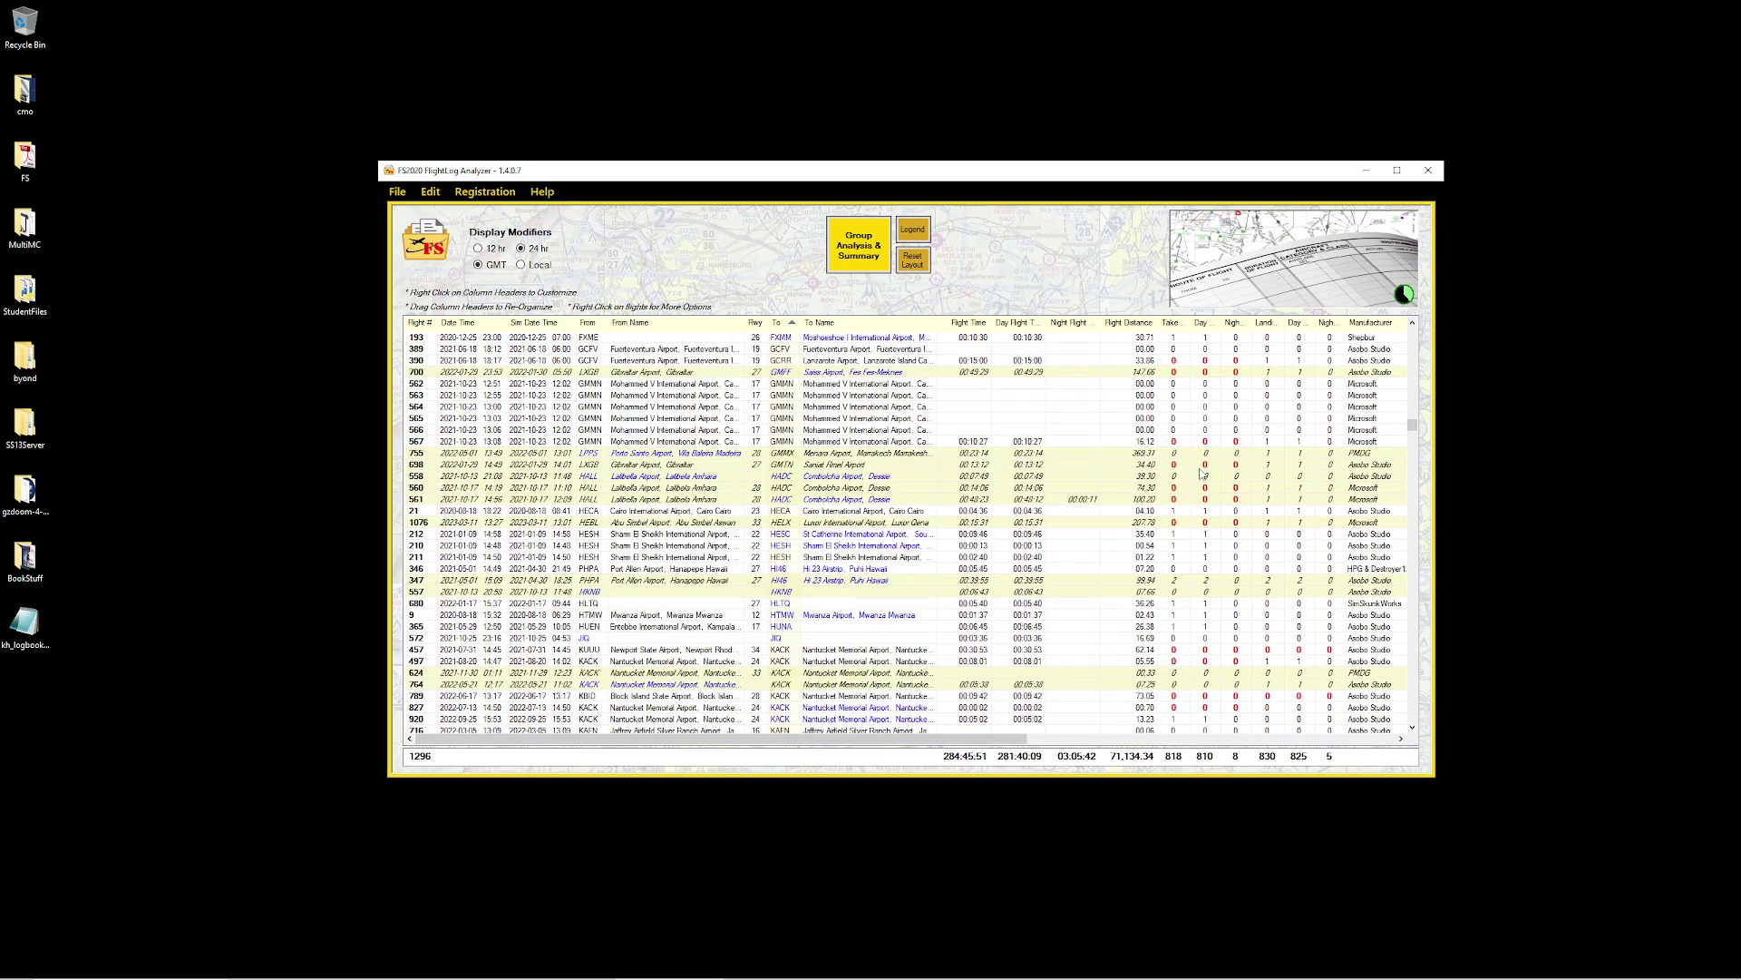
pyautogui.scroll(-4, 780, 551)
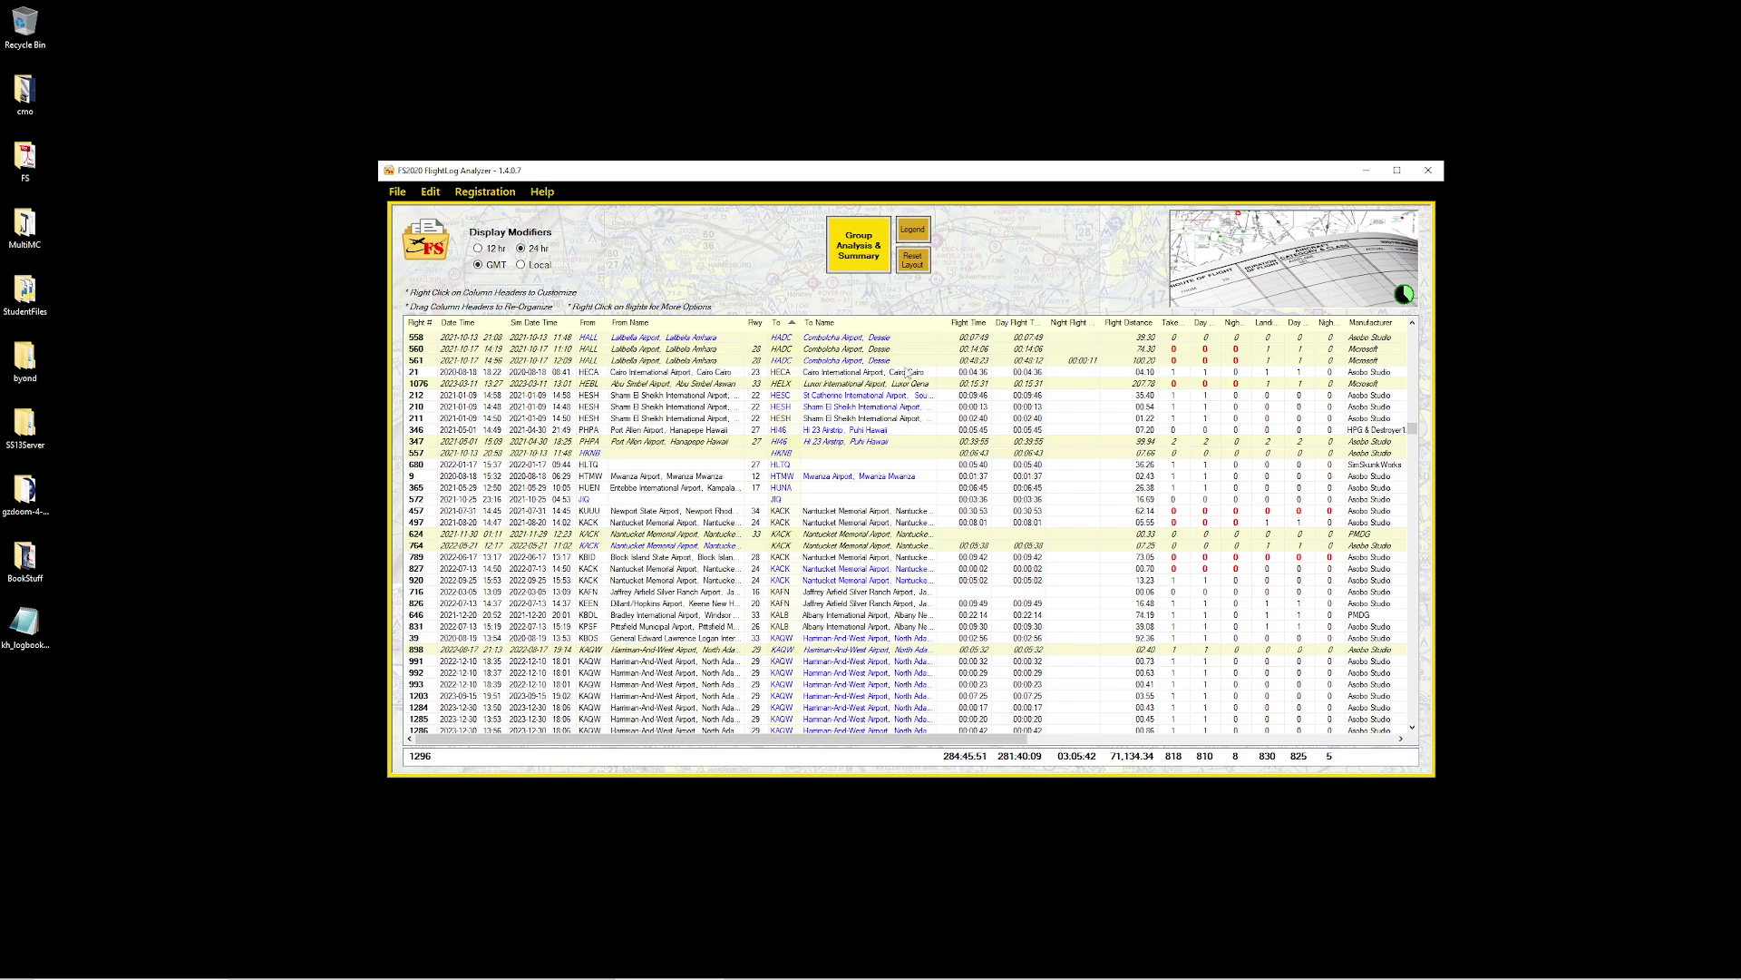
pyautogui.scroll(-15, 907, 372)
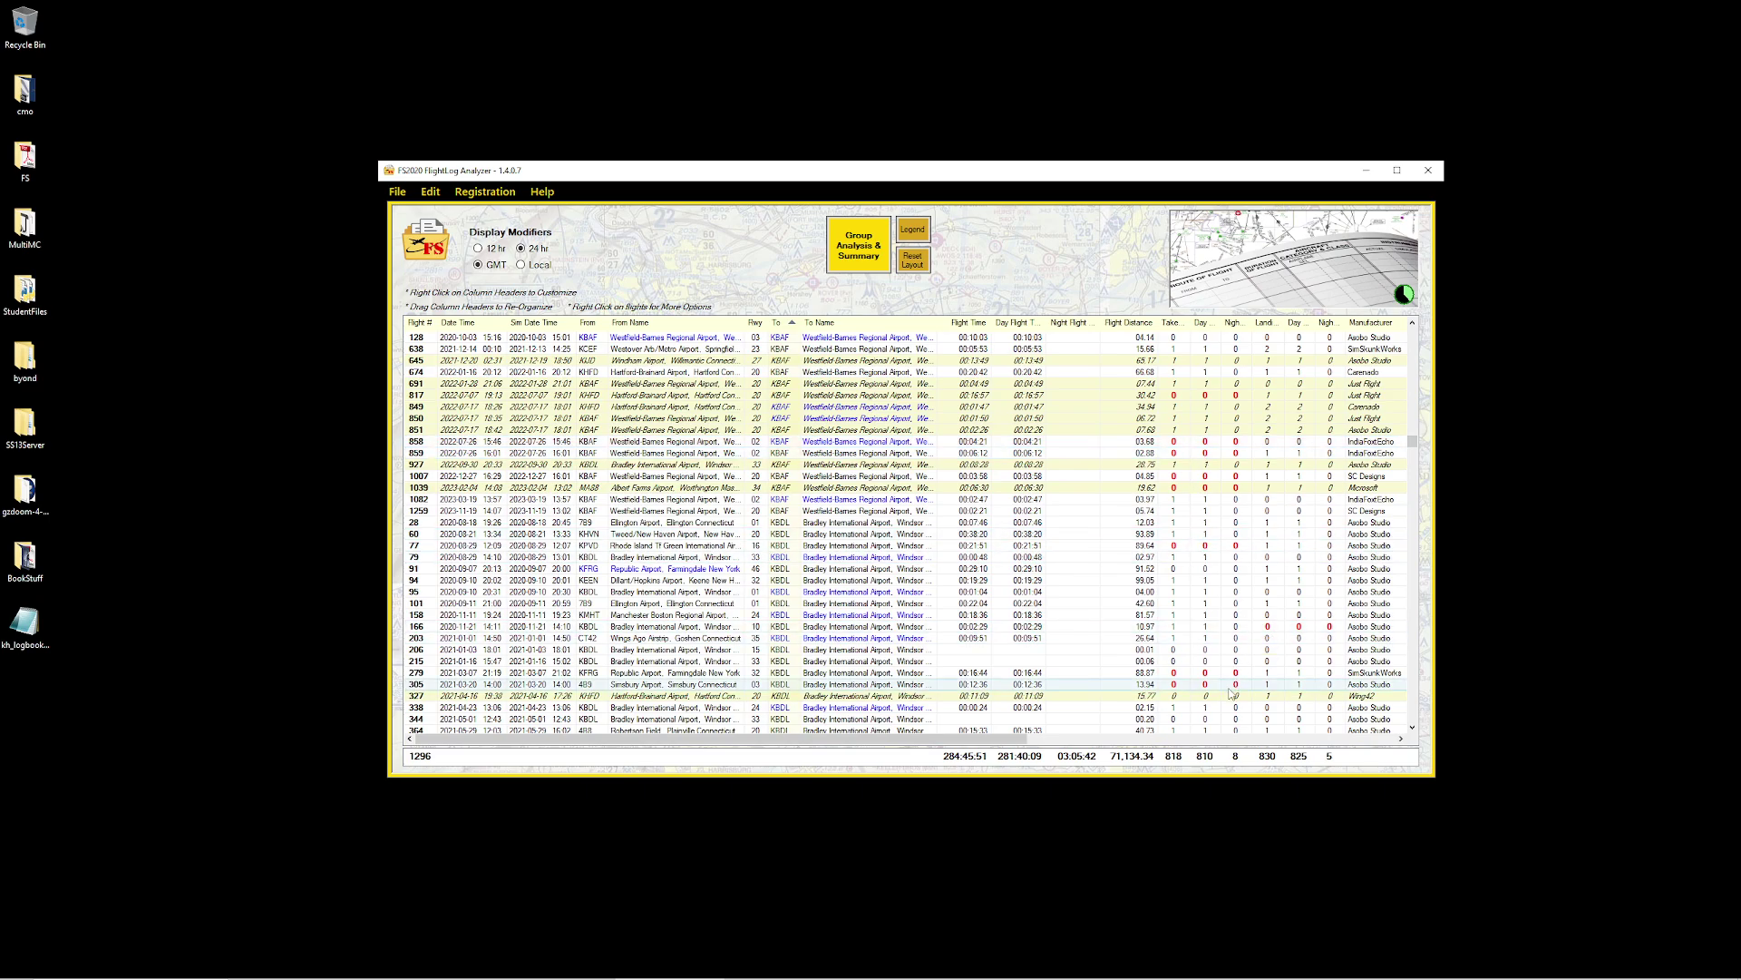
pyautogui.scroll(-7, 1200, 444)
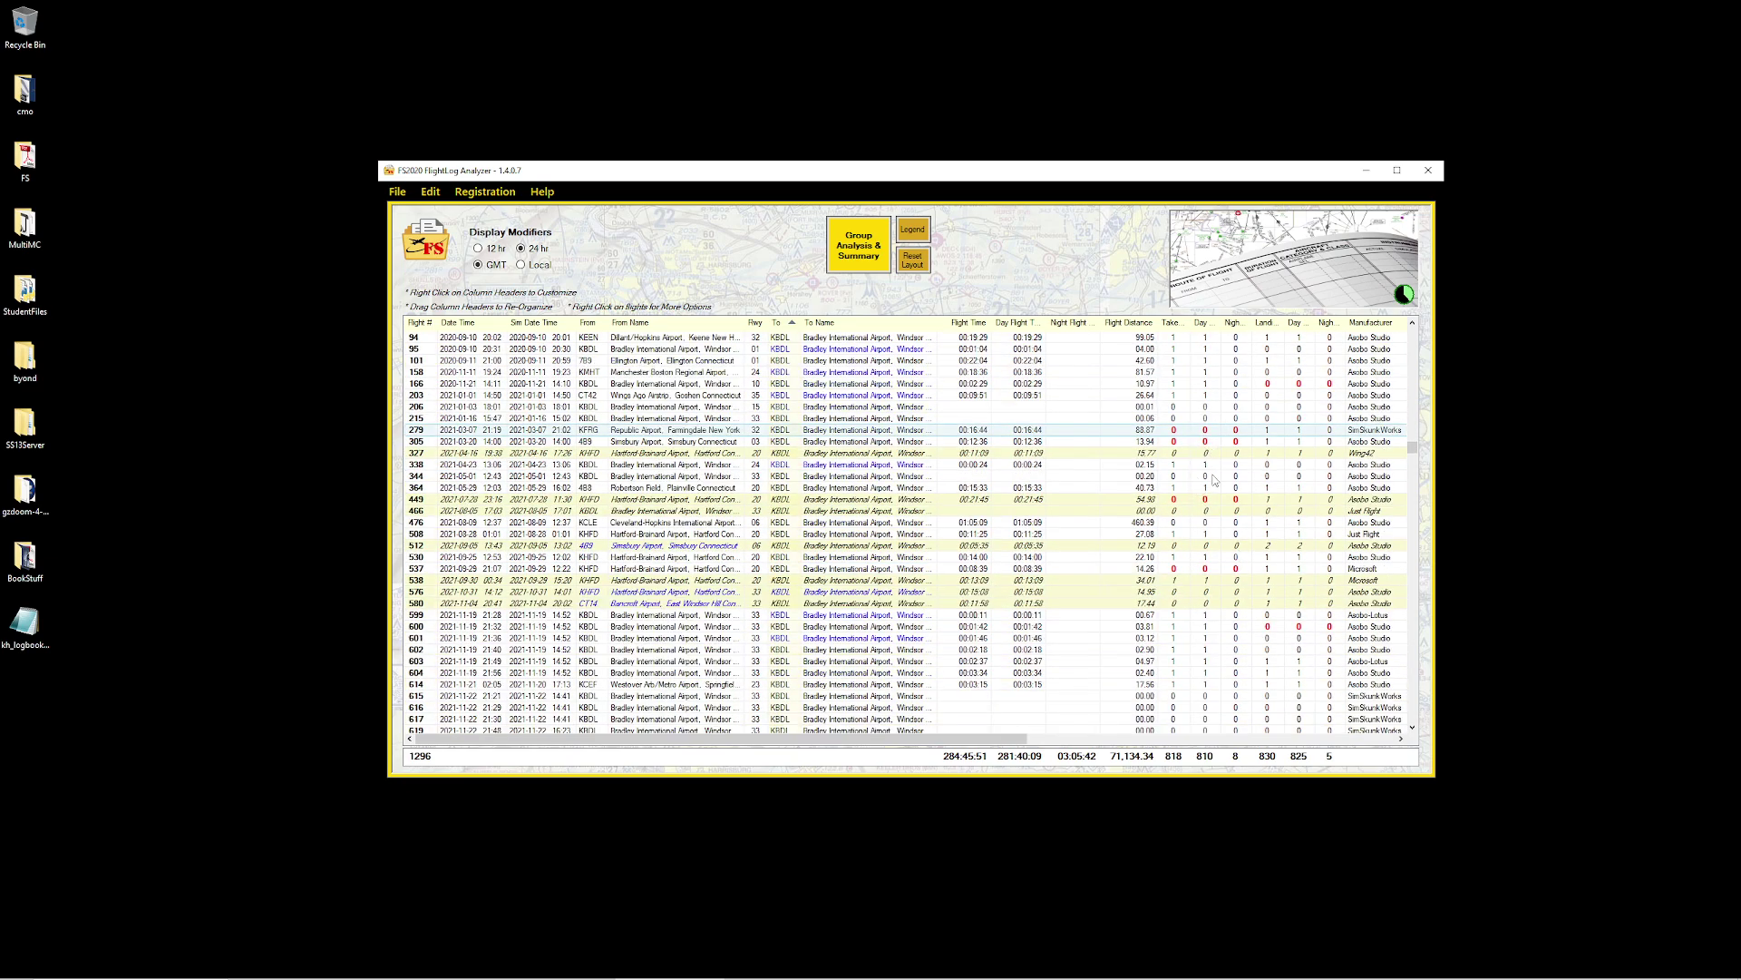
pyautogui.moveTo(1413, 451); pyautogui.dragTo(1411, 627)
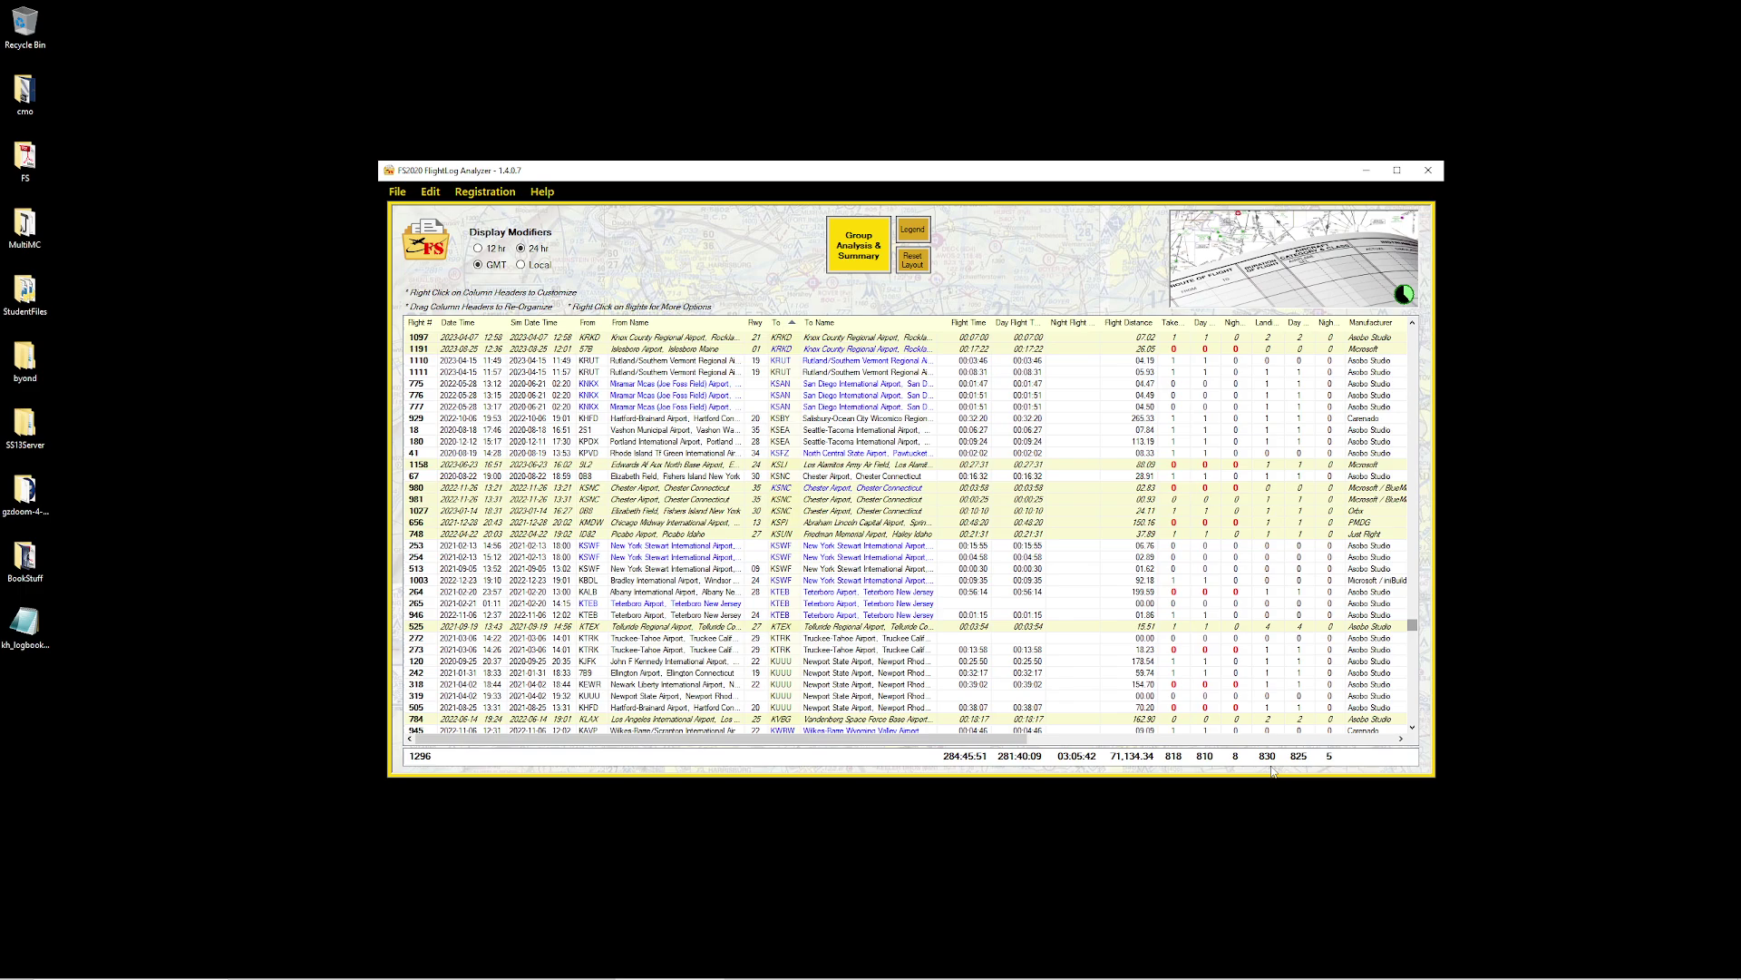
# Step: Sort the logbook by the Weather column so Broken Clouds flights like 104 and 106 come first
pyautogui.moveTo(885, 742); pyautogui.dragTo(886, 745)
pyautogui.moveTo(1026, 746); pyautogui.dragTo(1246, 746)
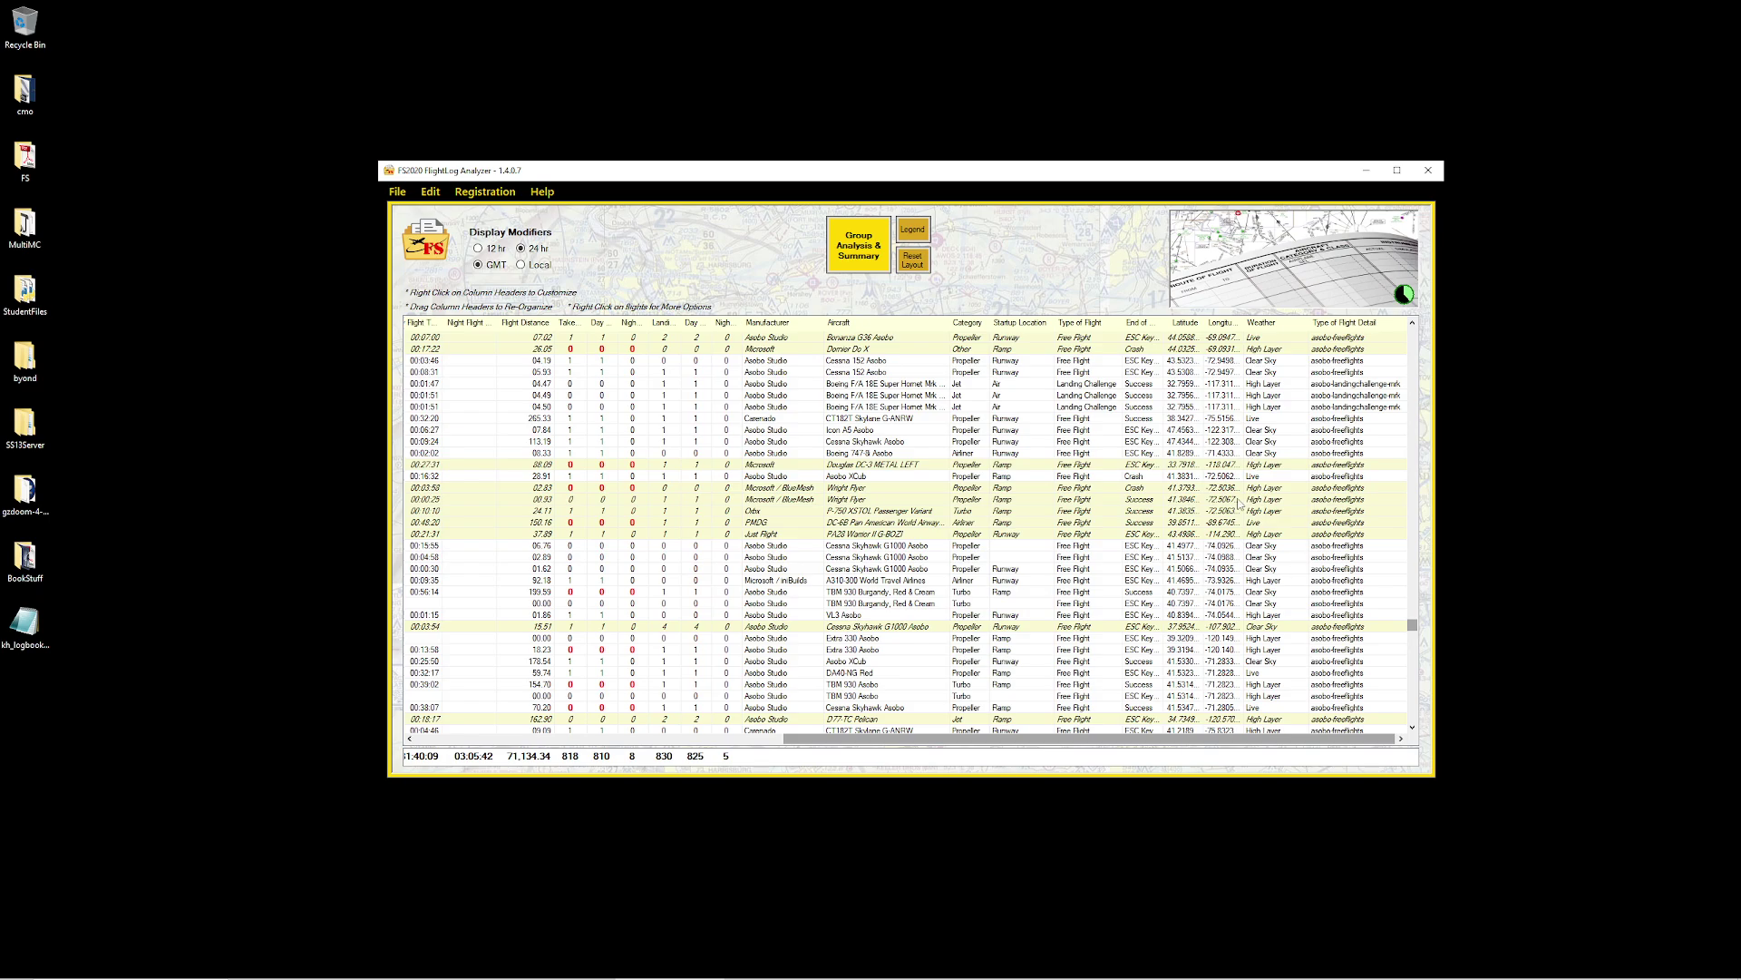
pyautogui.scroll(-2, 1215, 521)
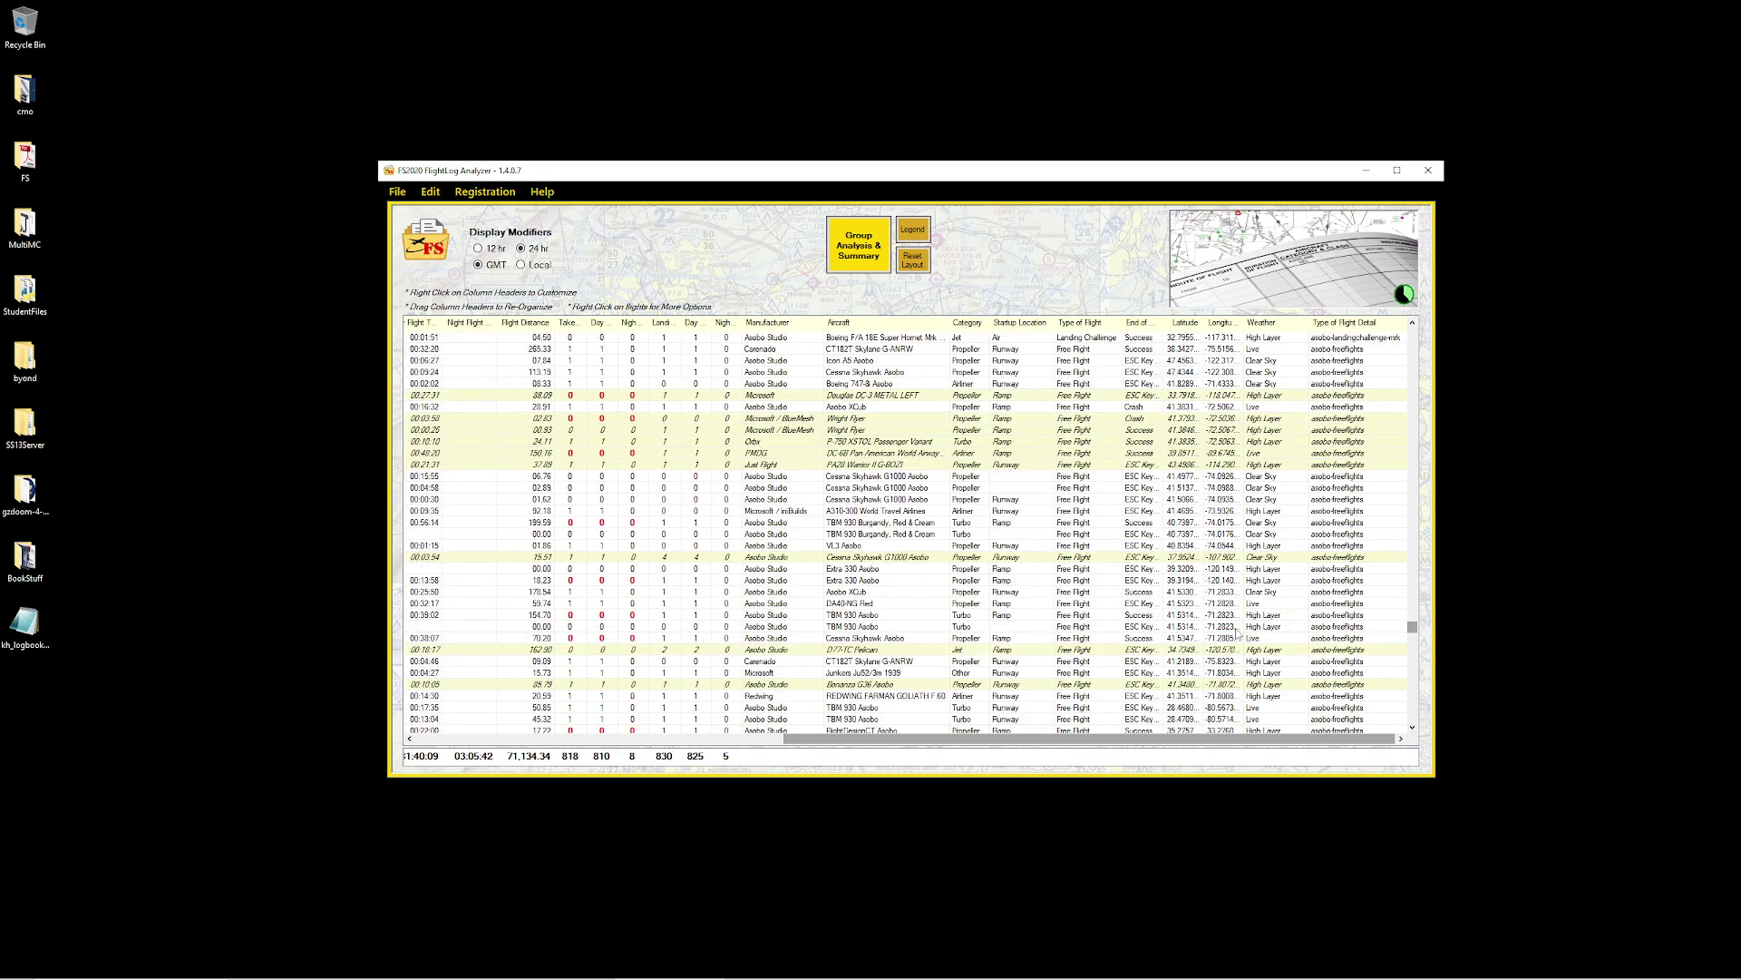
pyautogui.scroll(-1, 1239, 634)
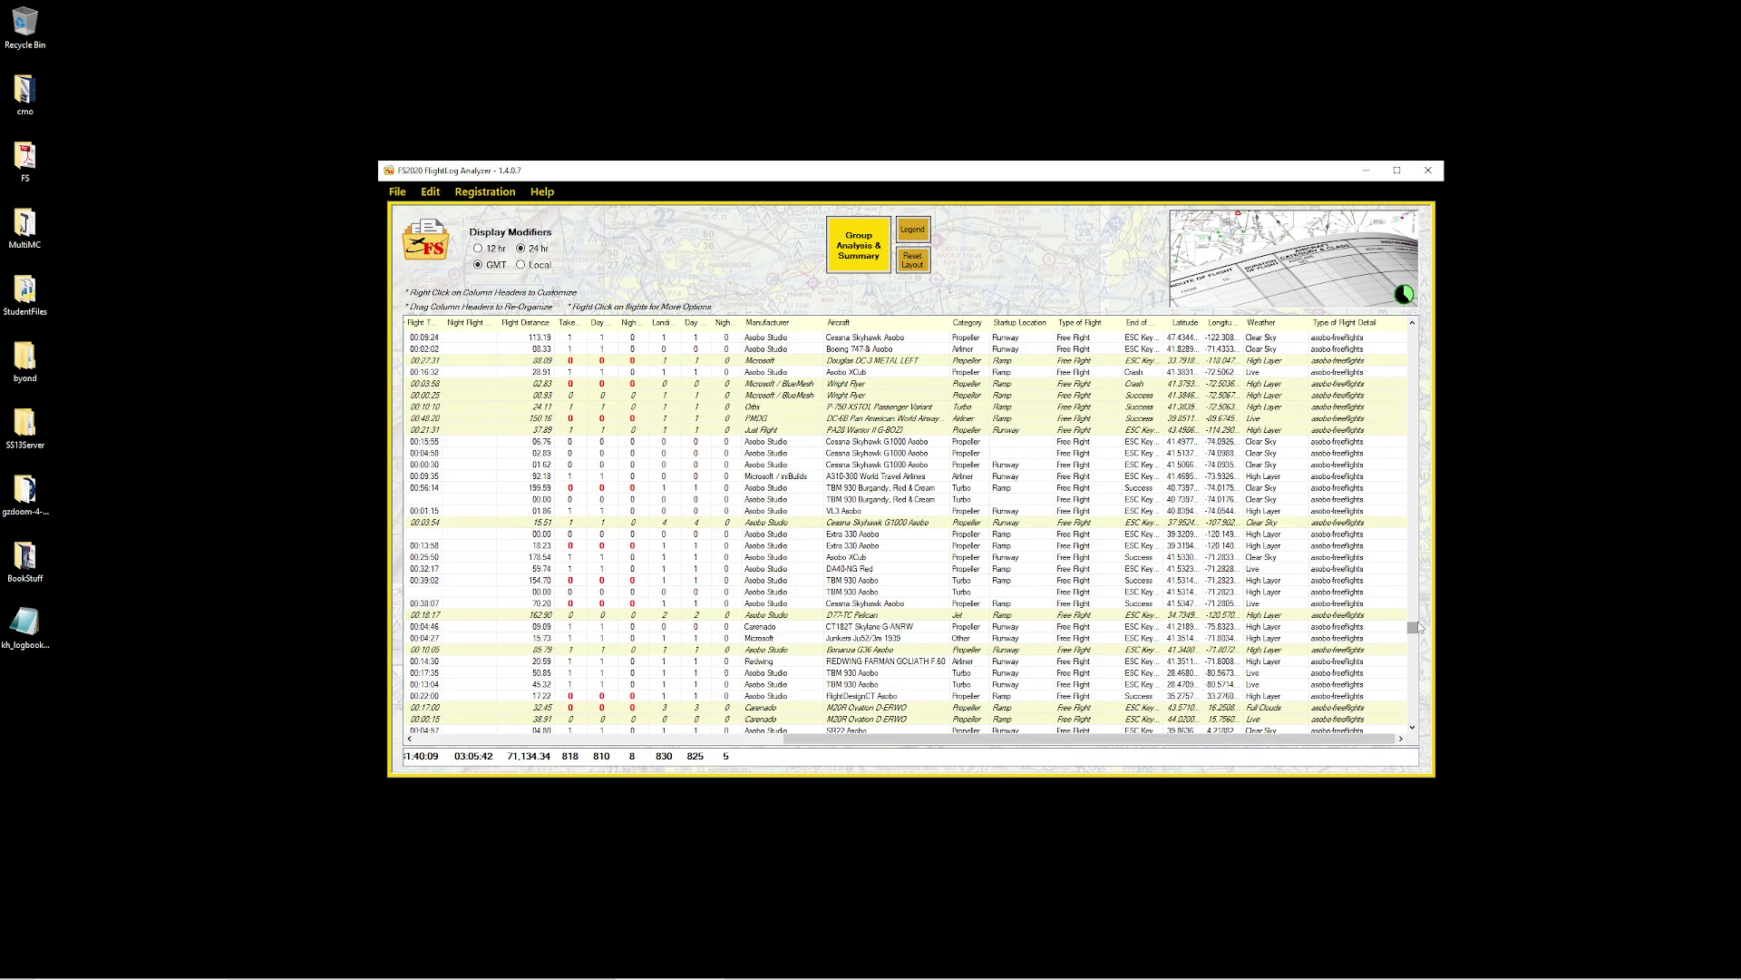
pyautogui.moveTo(1413, 627); pyautogui.dragTo(1414, 332)
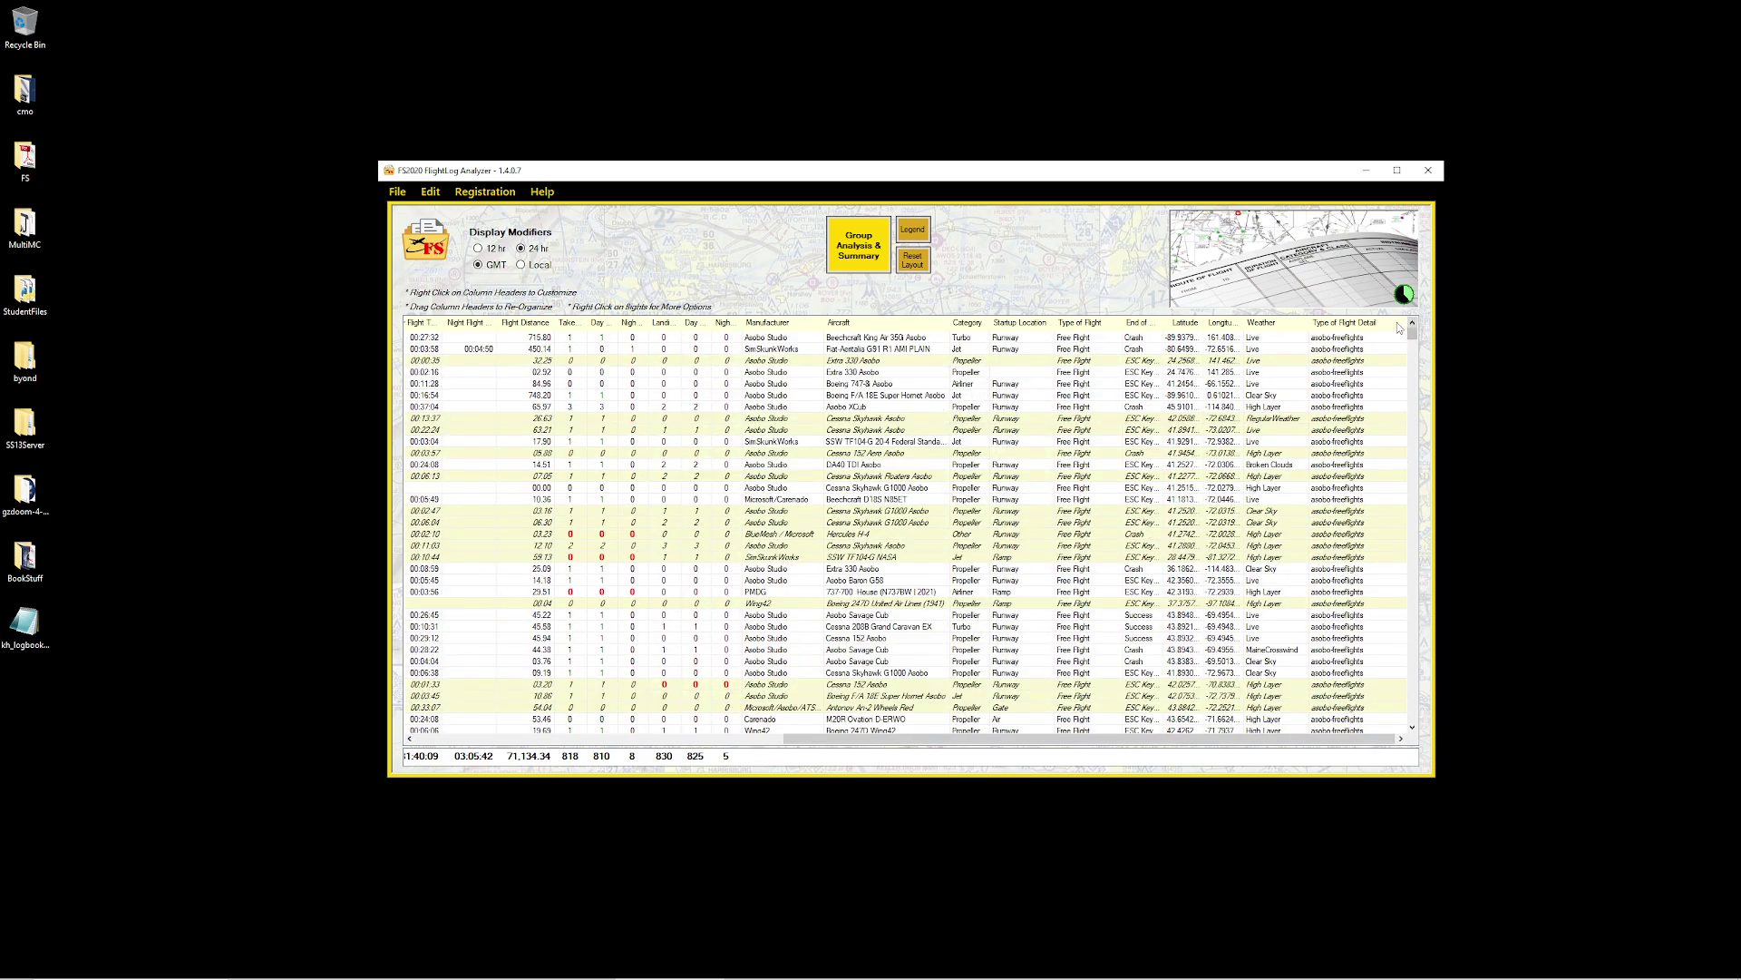
pyautogui.click(1269, 324)
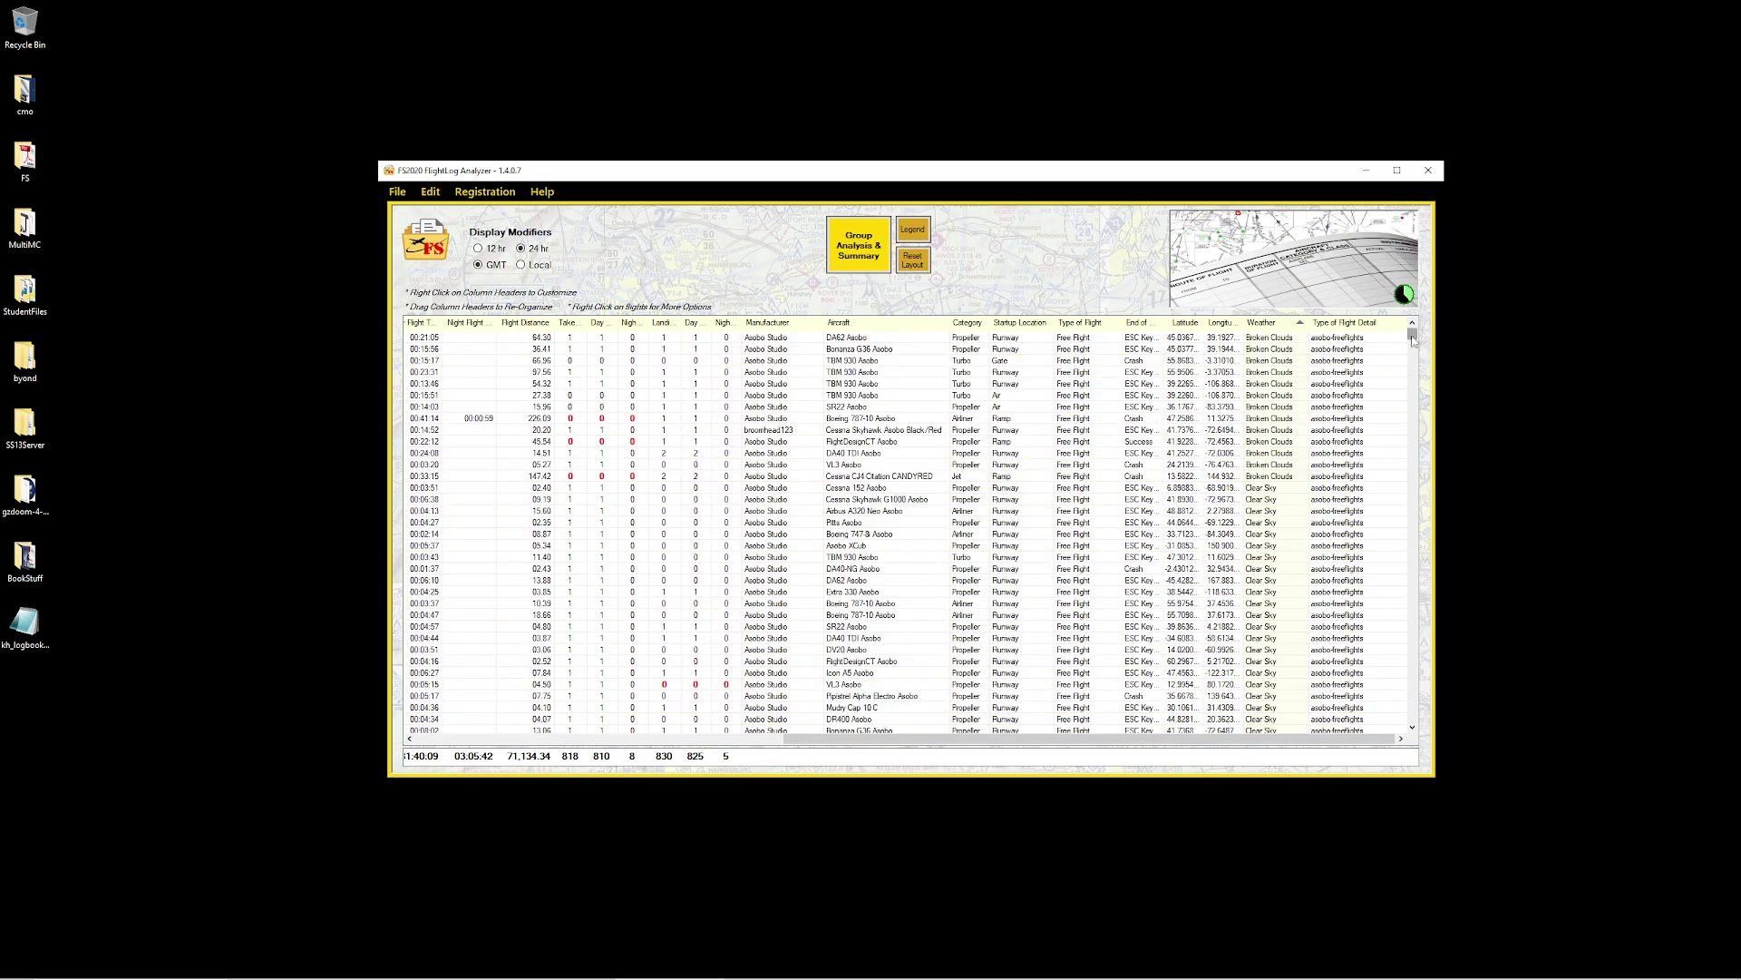
pyautogui.scroll(15, 1420, 617)
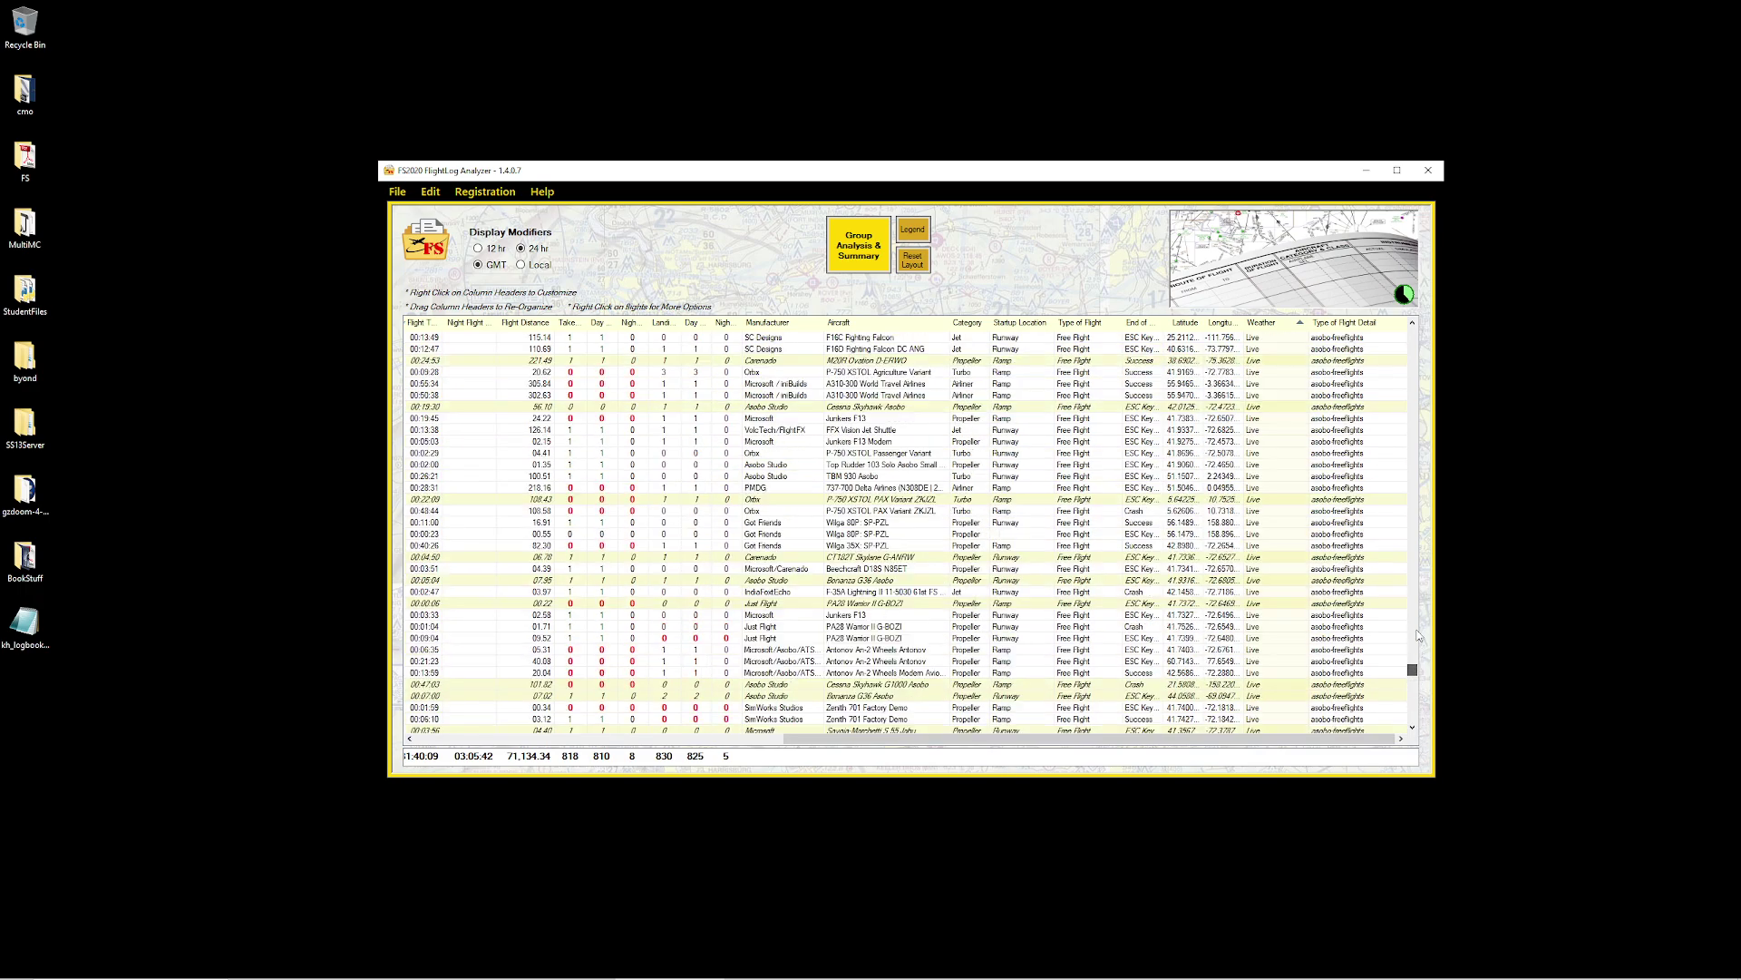
pyautogui.moveTo(1413, 580); pyautogui.dragTo(1413, 332)
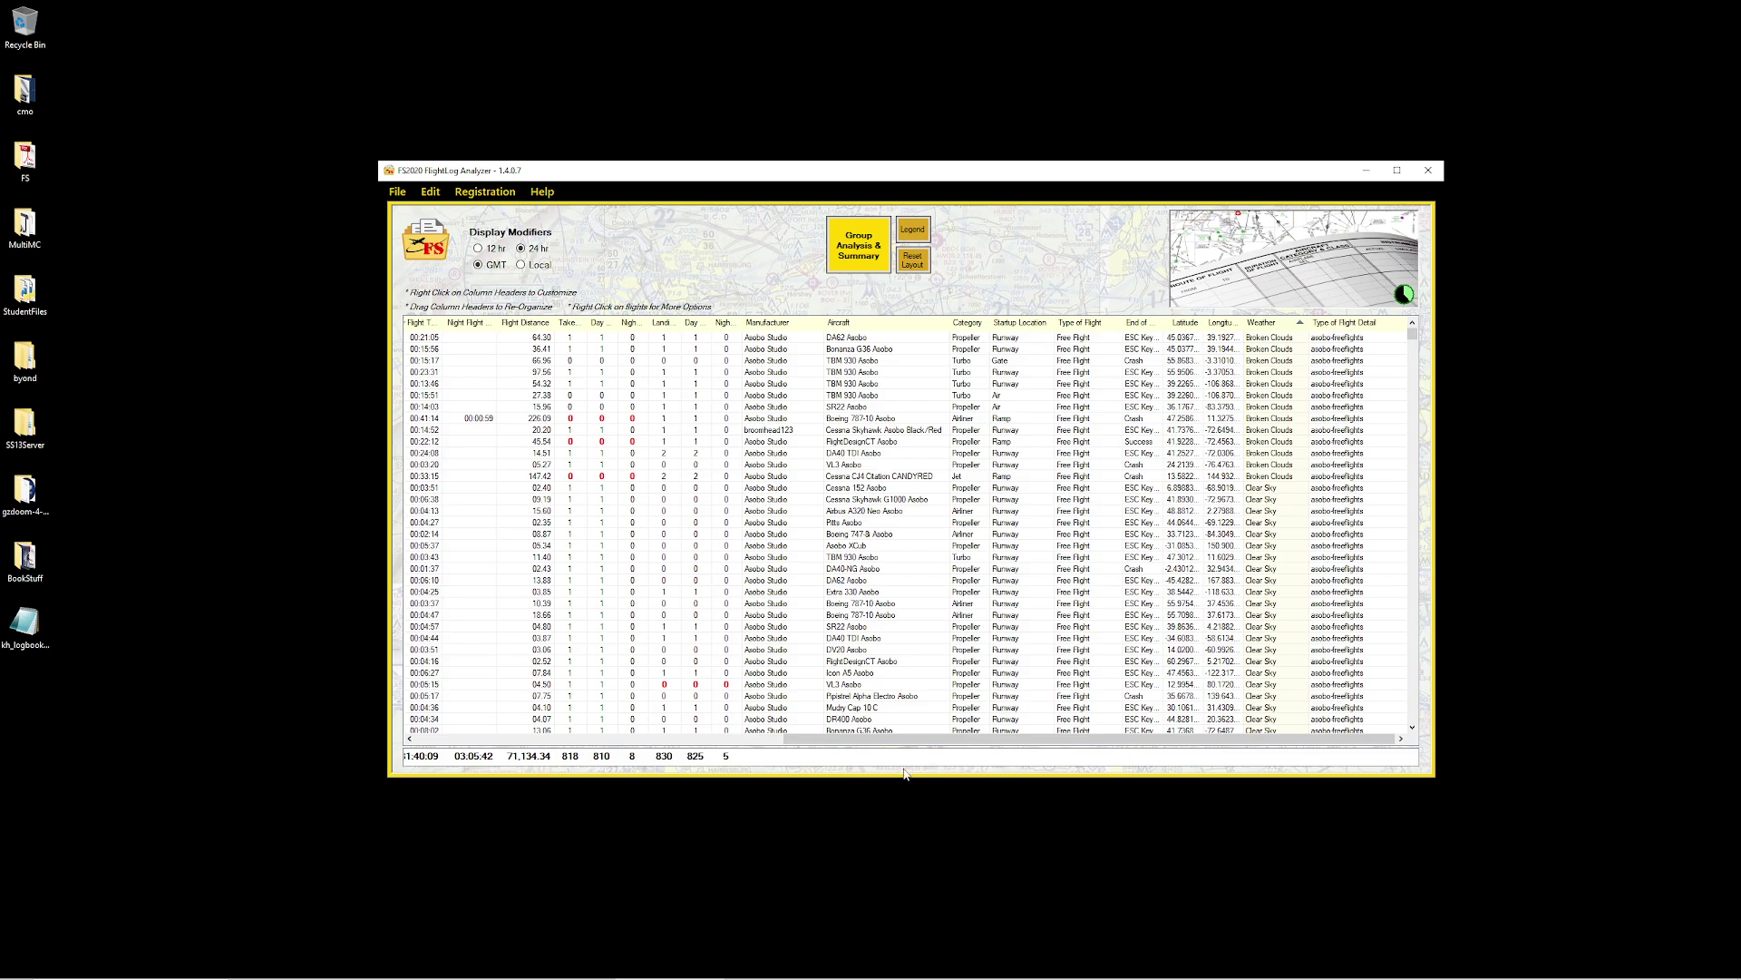
pyautogui.moveTo(899, 743); pyautogui.dragTo(484, 759)
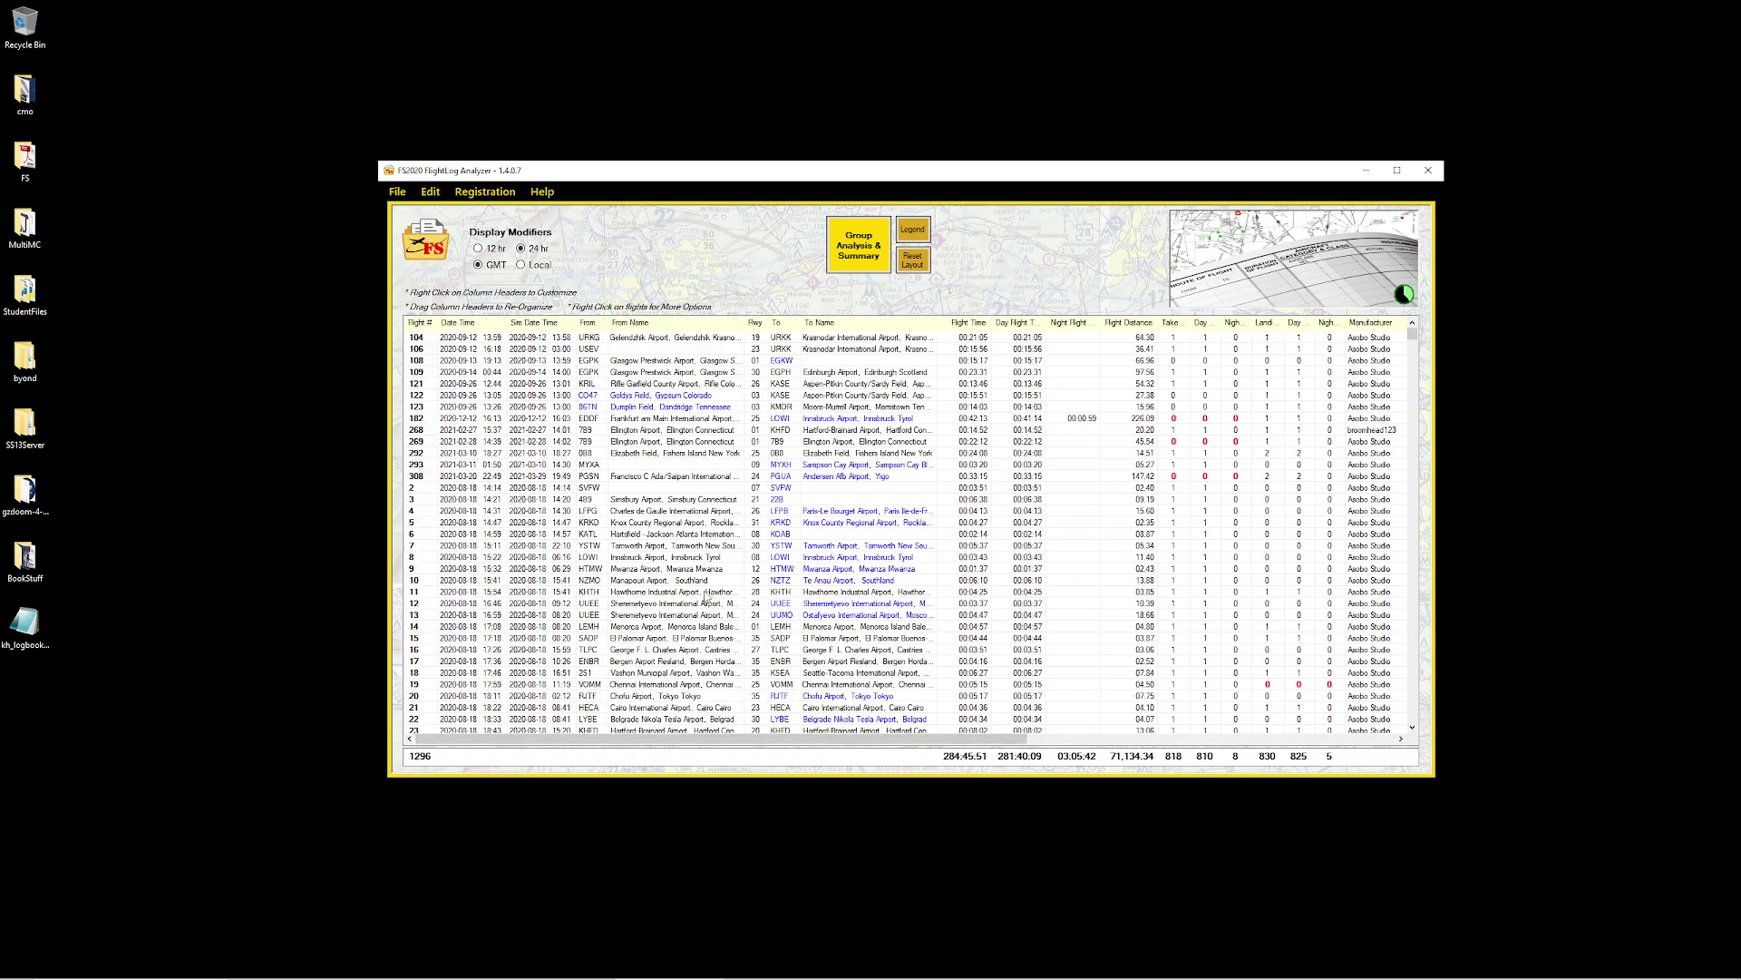